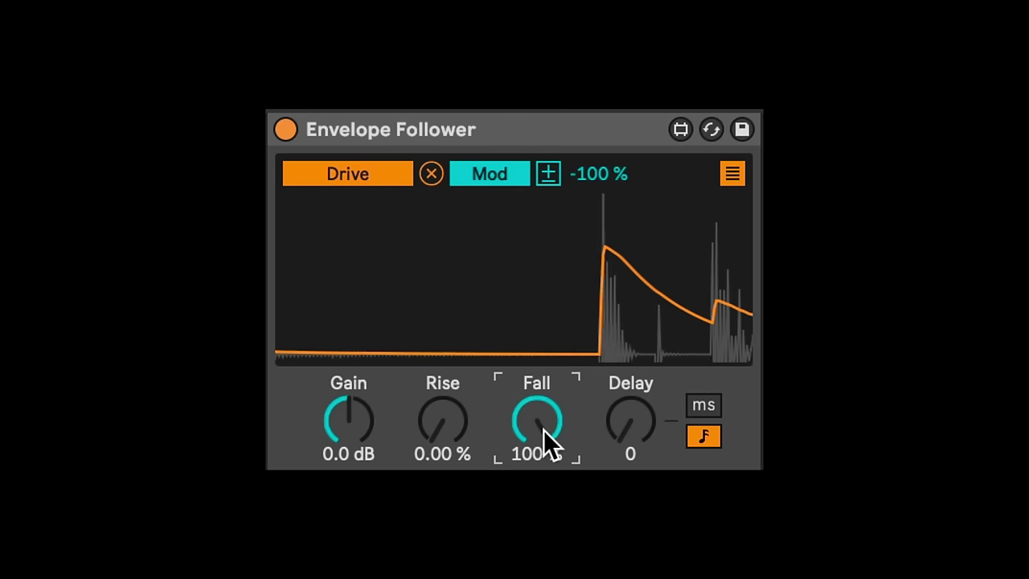
Adjust the Envelope Follower's timing controls, setting Fall to 100% and Delay to 1/16
mouse_move(440, 429)
left_mouse_down()
mouse_move(440, 413)
mouse_move(440, 434)
left_mouse_up()
left_click_drag(524, 423, 524, 438)
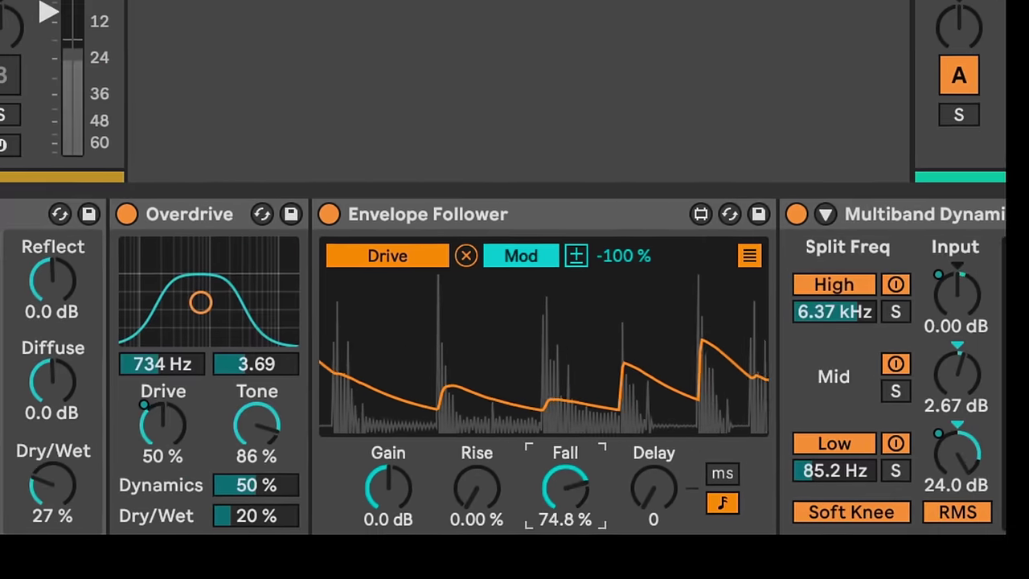
left_click_drag(567, 493, 567, 462)
left_click_drag(643, 540, 643, 507)
left_click_drag(584, 545, 584, 569)
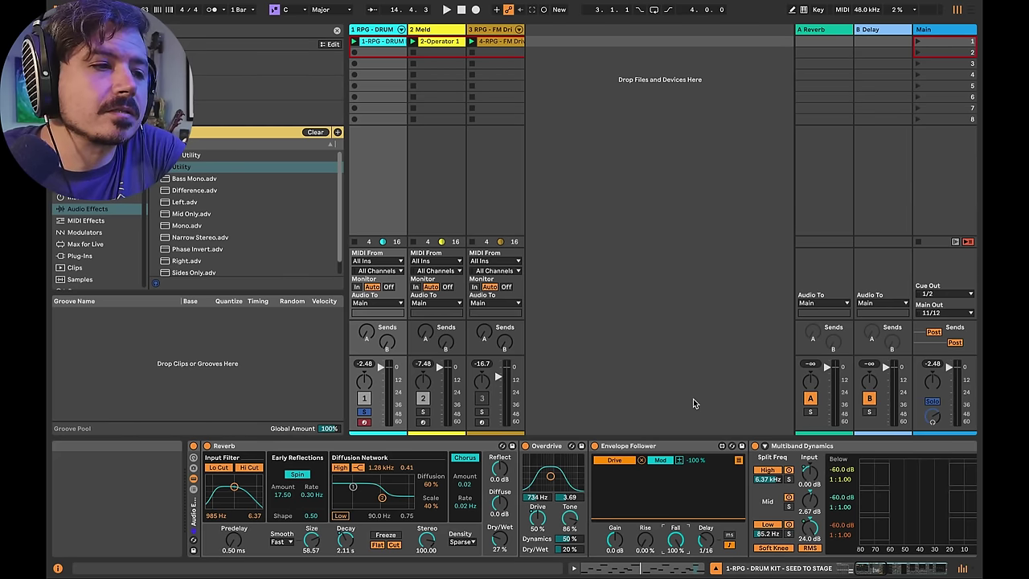
Delete the audio effect rack that follows the drum kit and play the dry drum loop
scroll(577, 468, "left", 10)
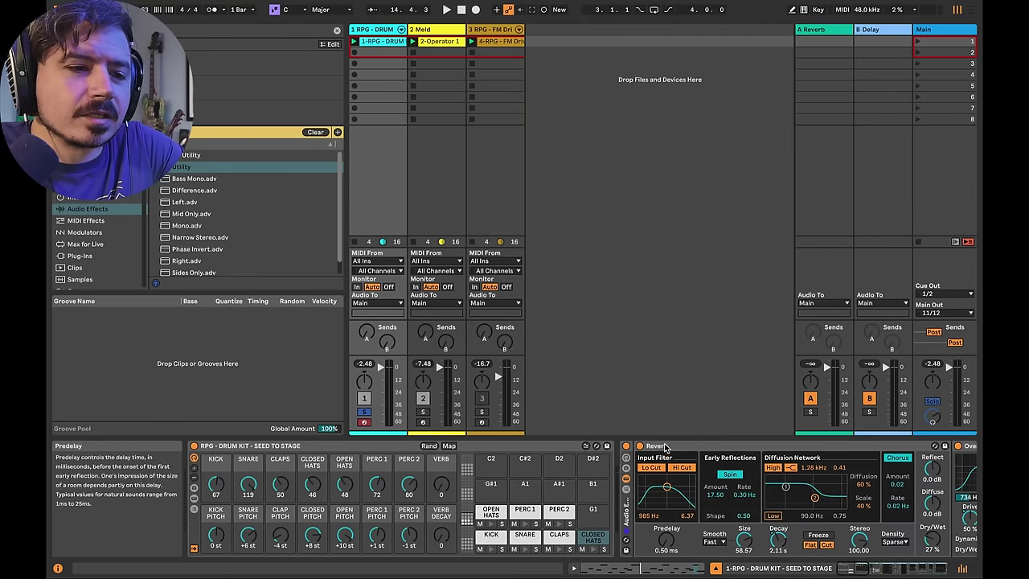
left_click(640, 523)
key("Delete")
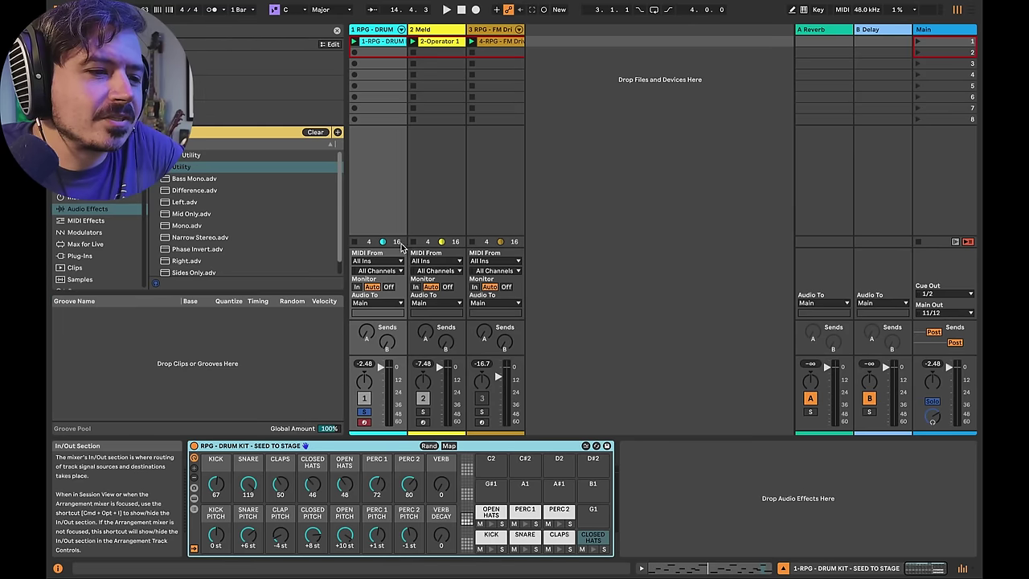
key("space")
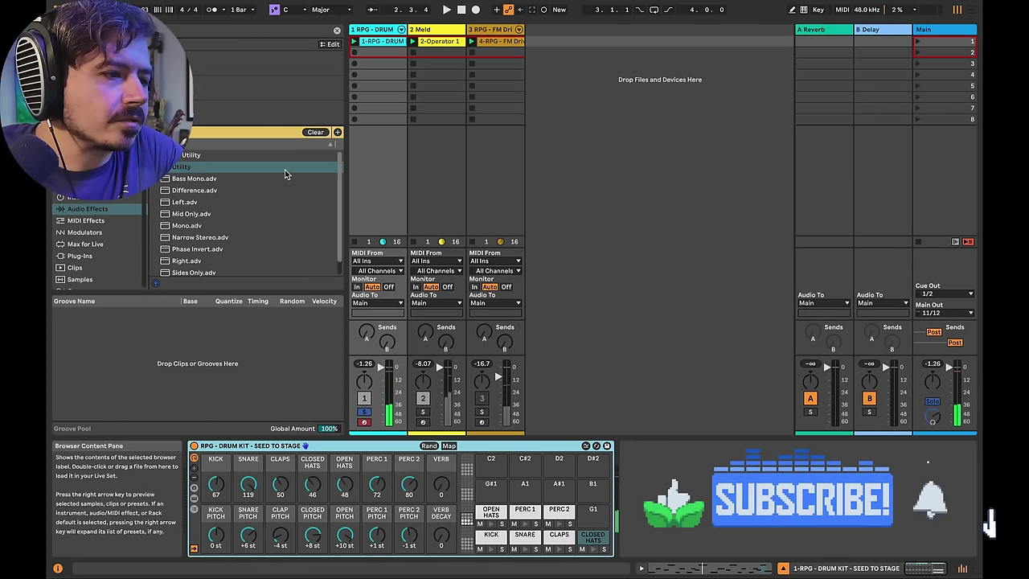
key("space")
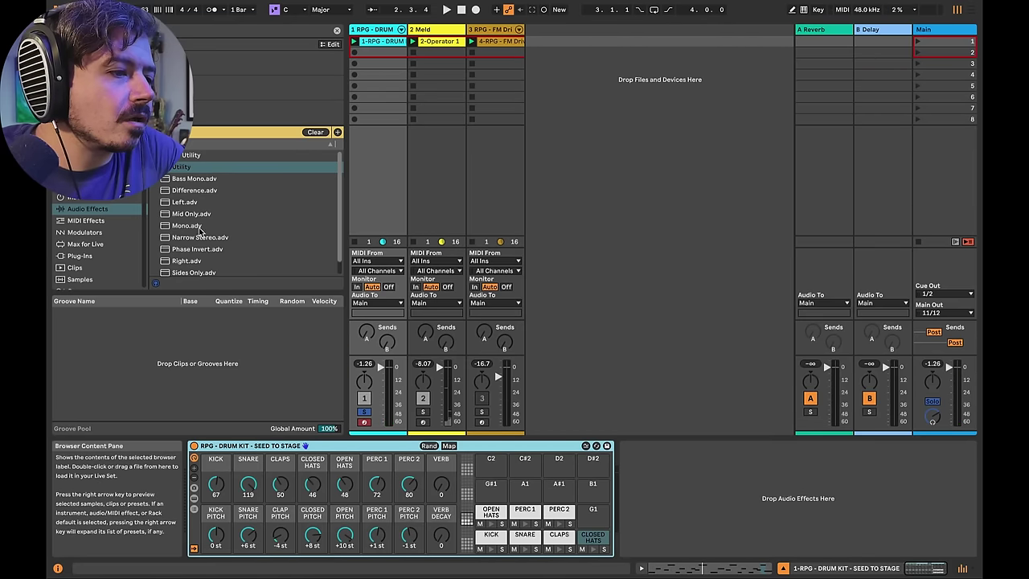
Search the library for "rev" and add the stock Reverb after the drum kit
left_click(164, 30)
type("rev")
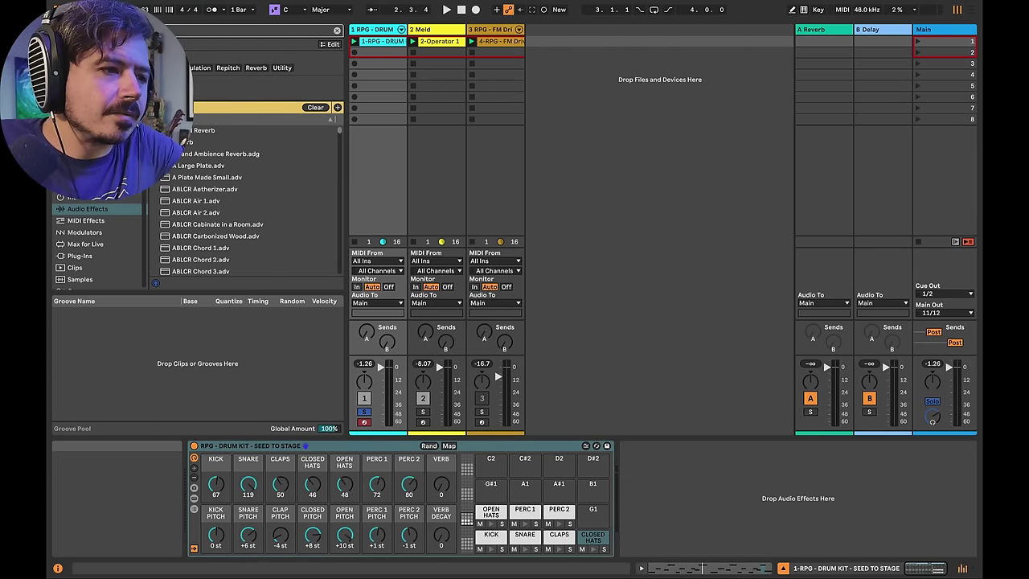
left_click(80, 161)
double_click(193, 259)
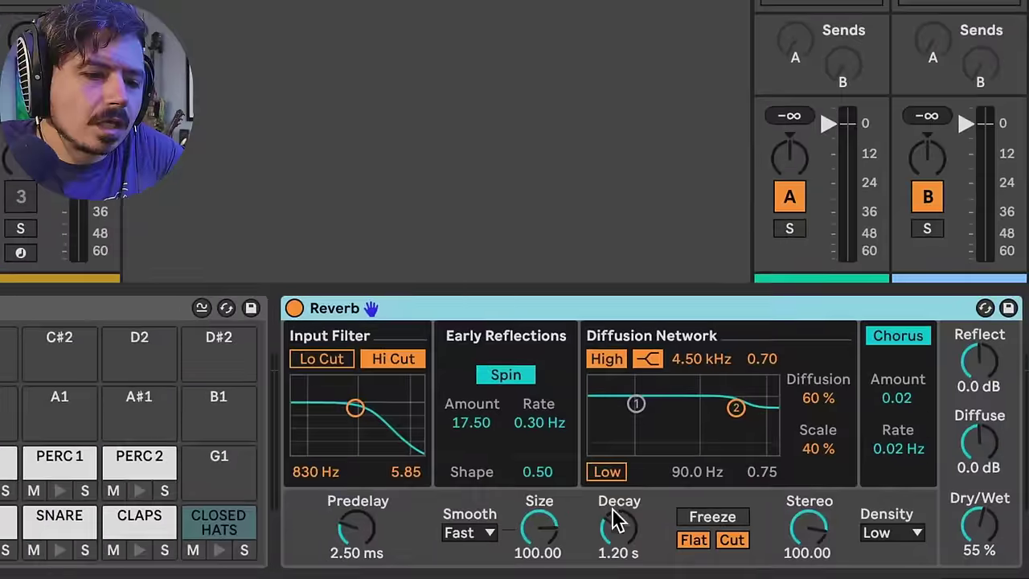
Set the Reverb's Decay to 3.02 s, Predelay to 0.50 ms and Dry/Wet to 0%
left_click_drag(618, 530, 623, 535)
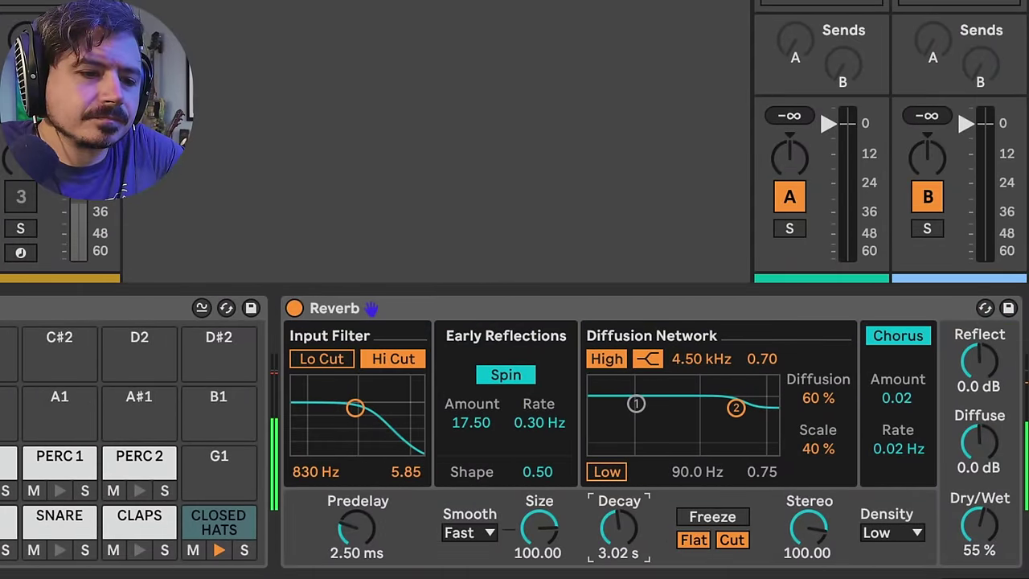
mouse_move(354, 522)
left_mouse_down()
mouse_move(354, 505)
mouse_move(356, 555)
mouse_move(356, 533)
left_mouse_up()
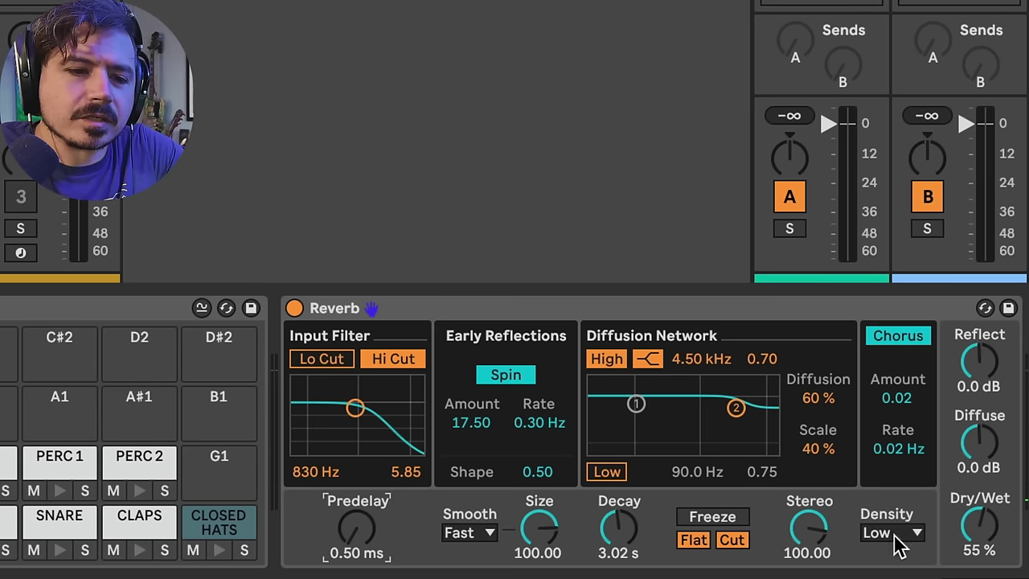
left_click_drag(977, 529, 977, 567)
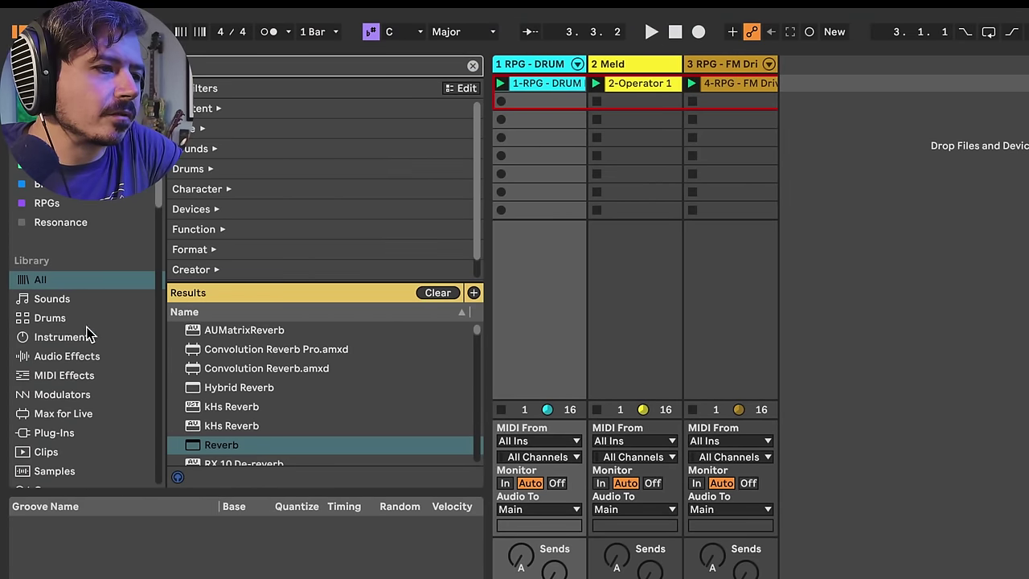
Clear the library search and add the Envelope Follower modulator between the drum kit and the Reverb
left_click(472, 66)
left_click(91, 397)
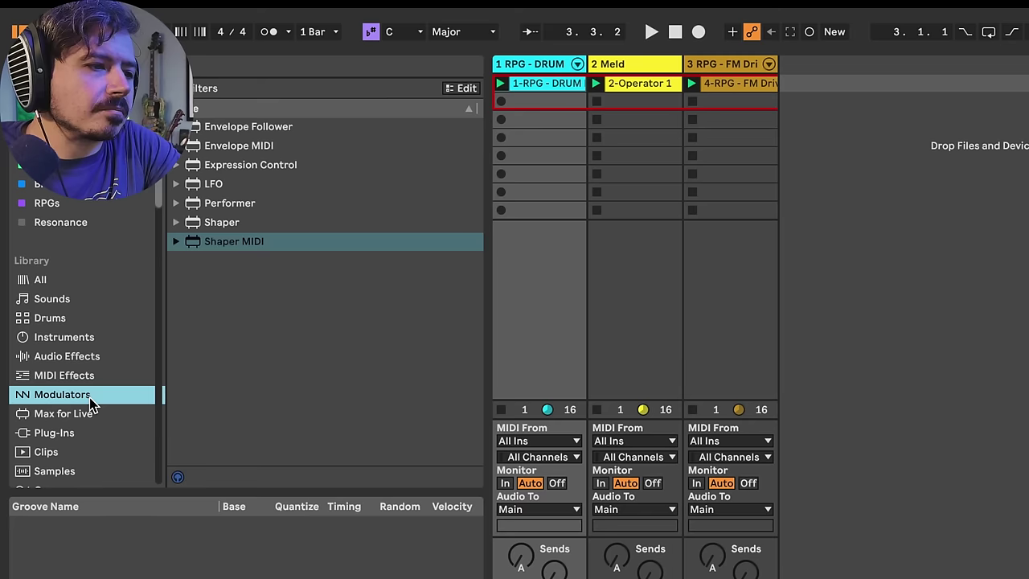
left_click(233, 128)
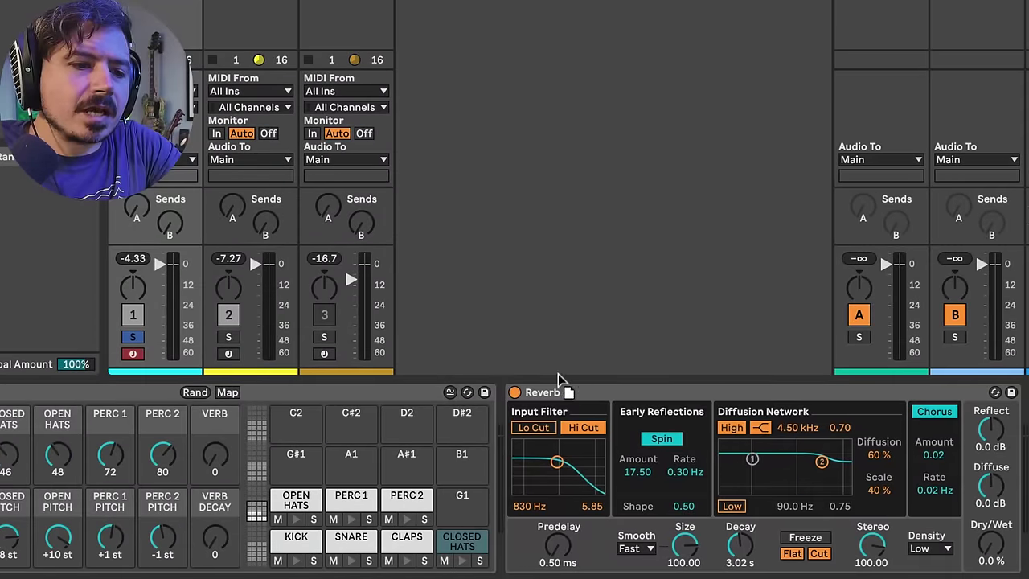
left_click_drag(558, 374, 509, 458)
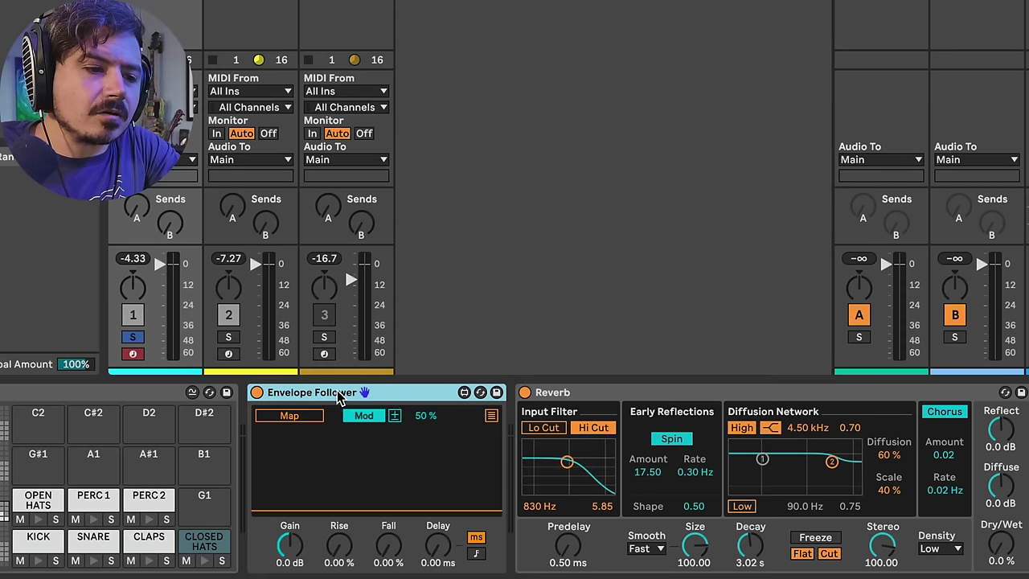
Move the Envelope Follower after the Reverb and play the drums to check its envelope response
scroll(218, 426, "down", 5)
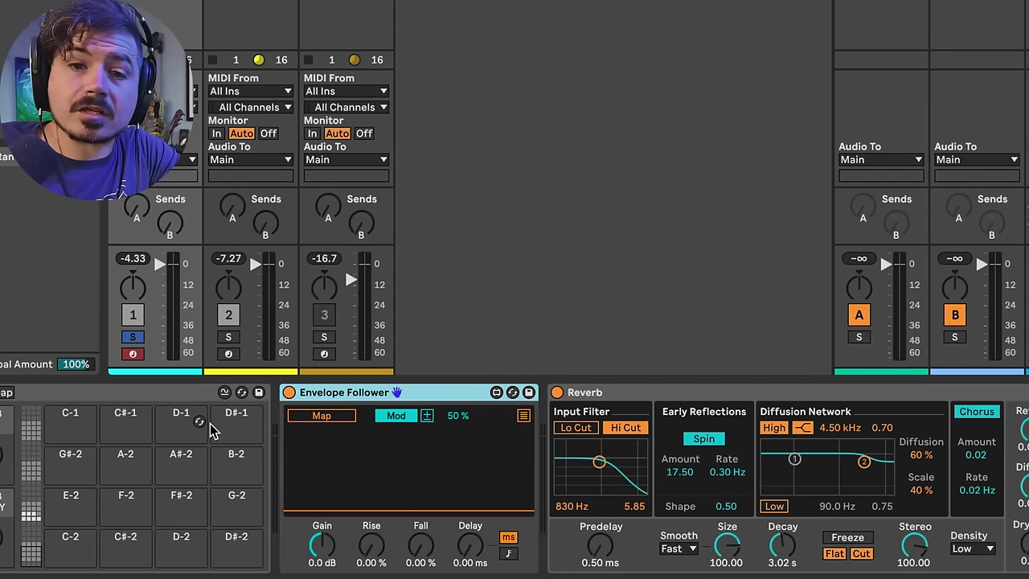
scroll(282, 426, "down", 1)
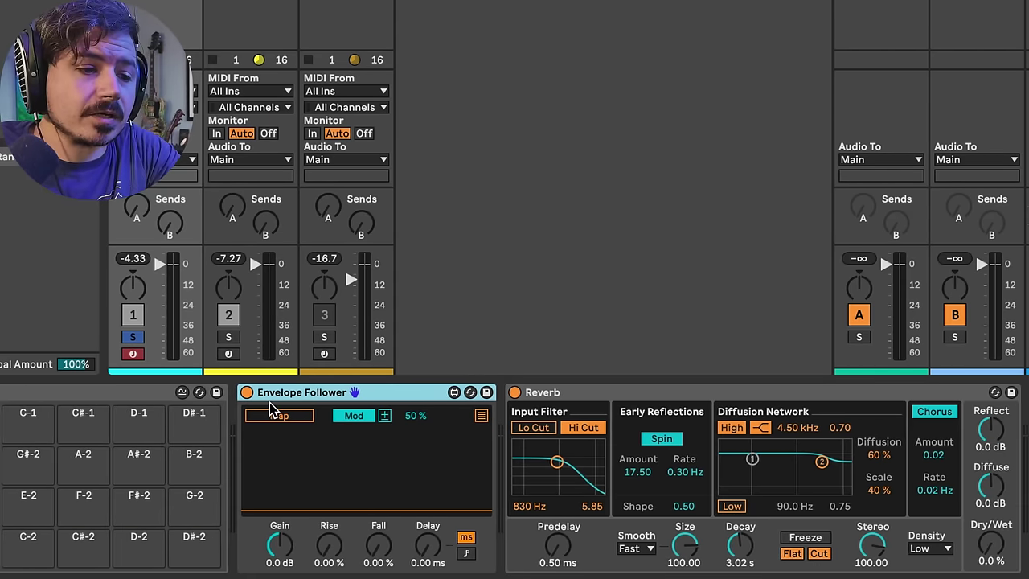
left_click_drag(280, 394, 1005, 430)
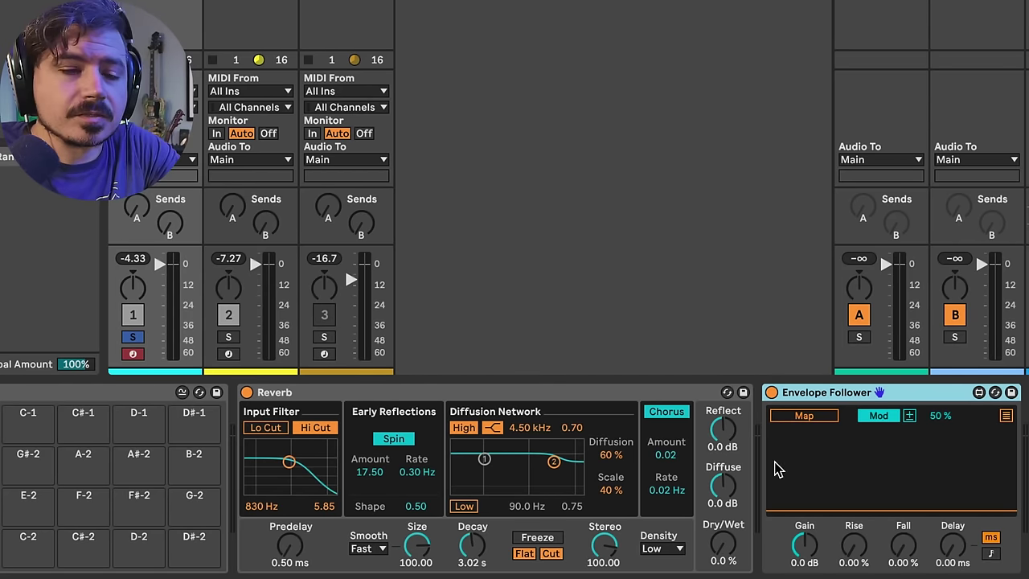
key("space")
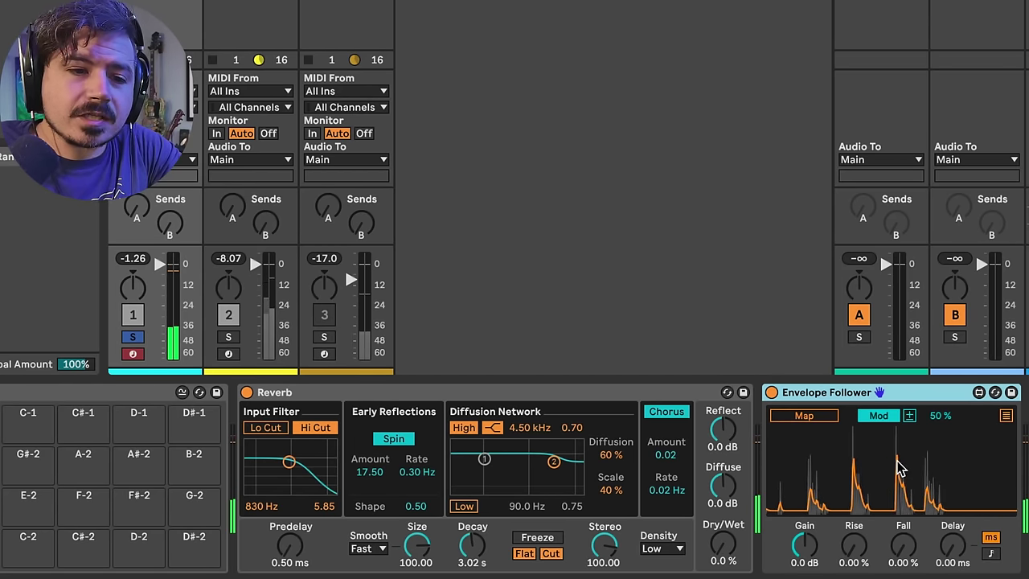
key("space")
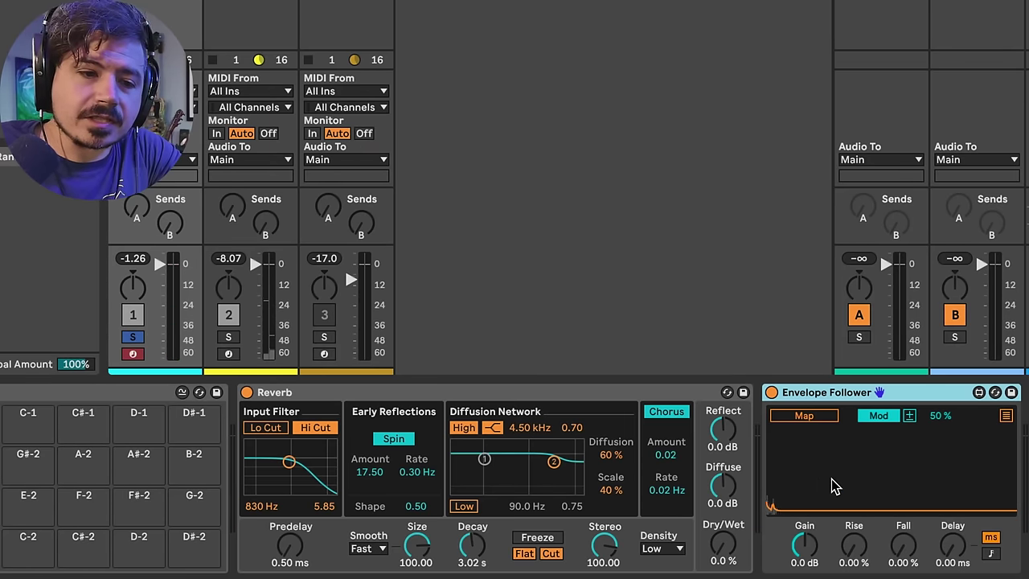
Raise the Reverb's Dry/Wet to 81% and play the drums to see how the wet signal affects the envelope
left_click_drag(746, 538, 746, 532)
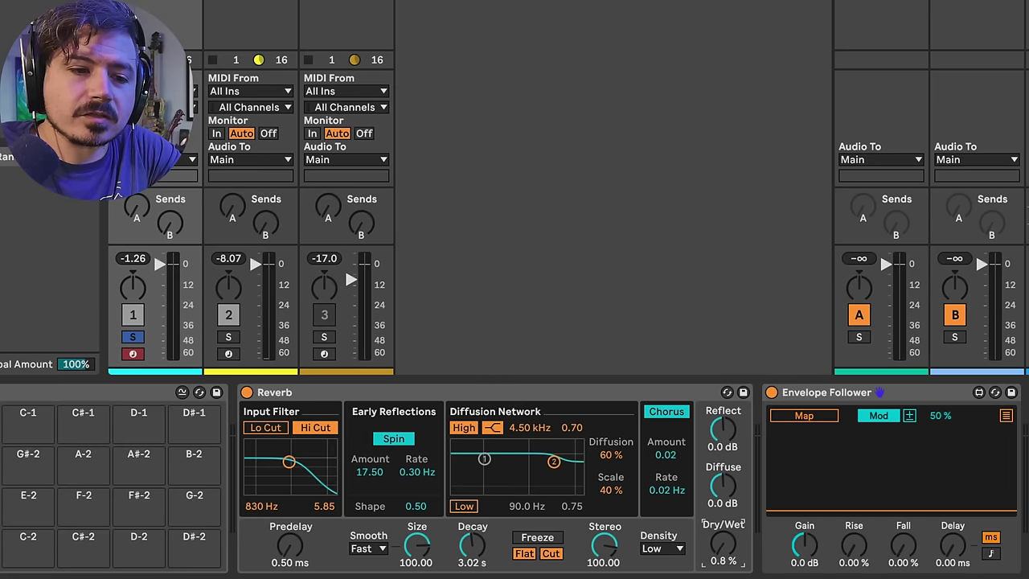
key("space")
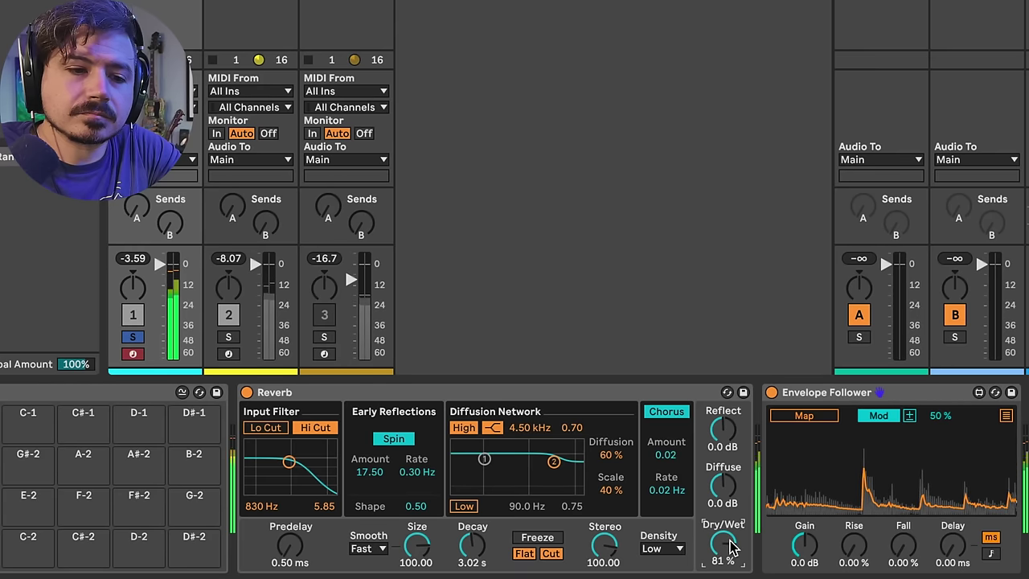
key("space")
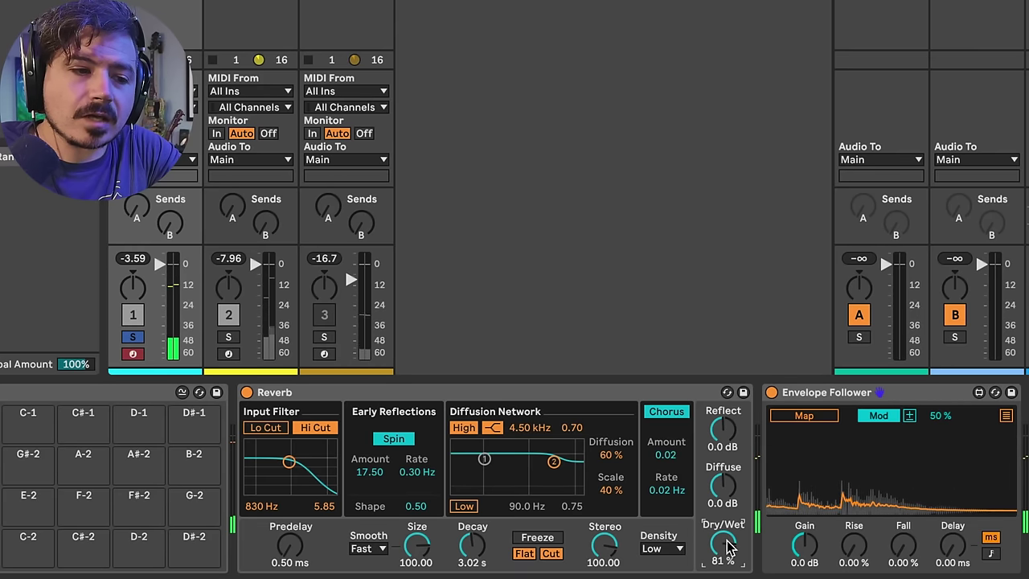
Move the Envelope Follower back in front of the Reverb and play the drums to check its envelope
left_click_drag(826, 399, 251, 426)
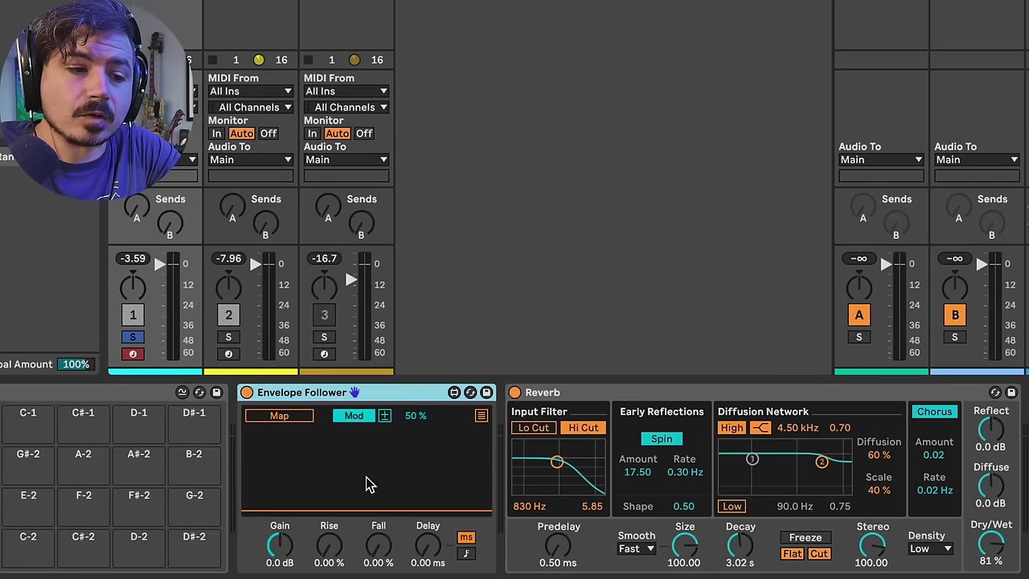
key("space")
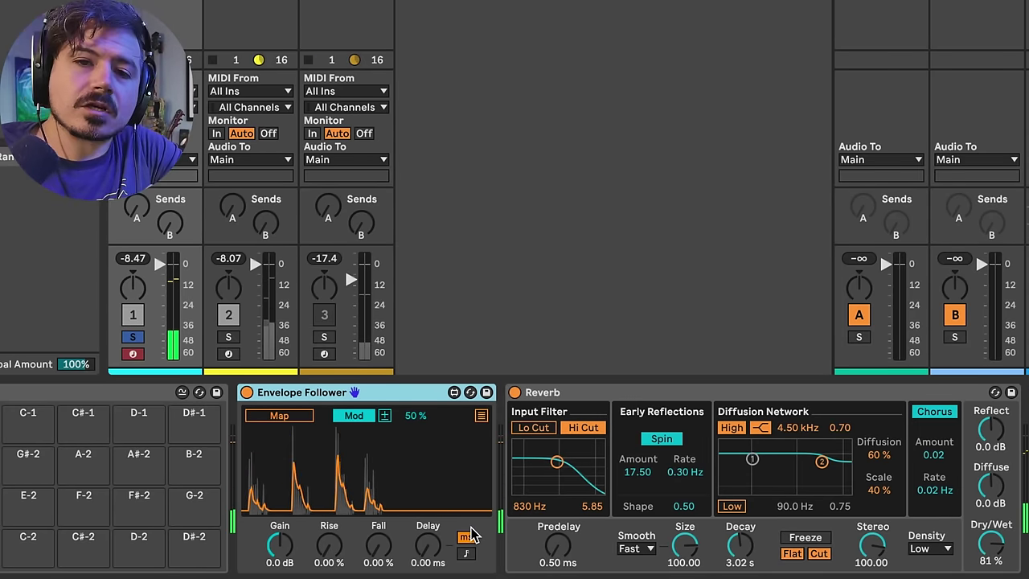
key("space")
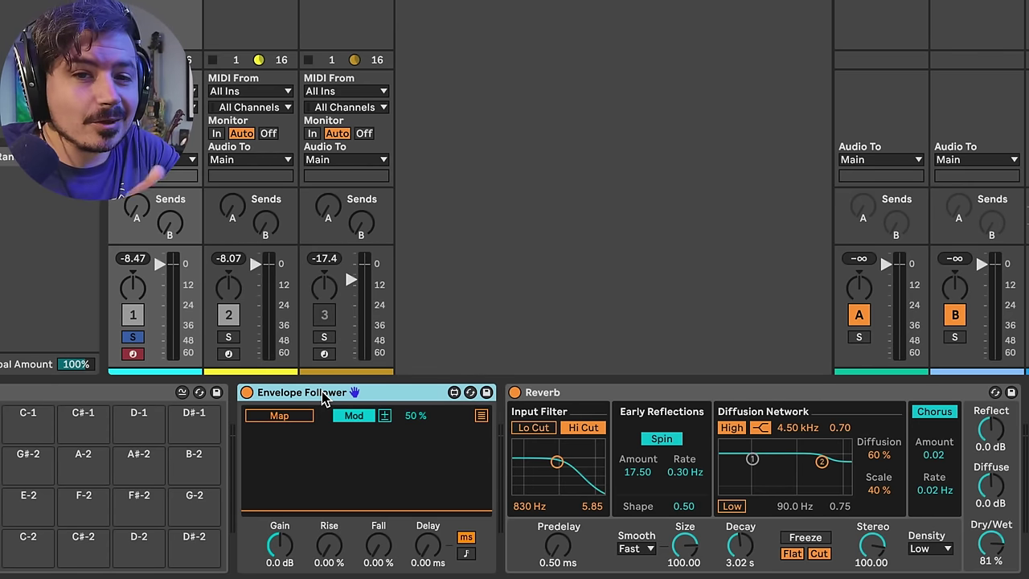
Map the Envelope Follower to the Reverb's Dry/Wet with a modulation amount of -49% and audition it
left_click(281, 417)
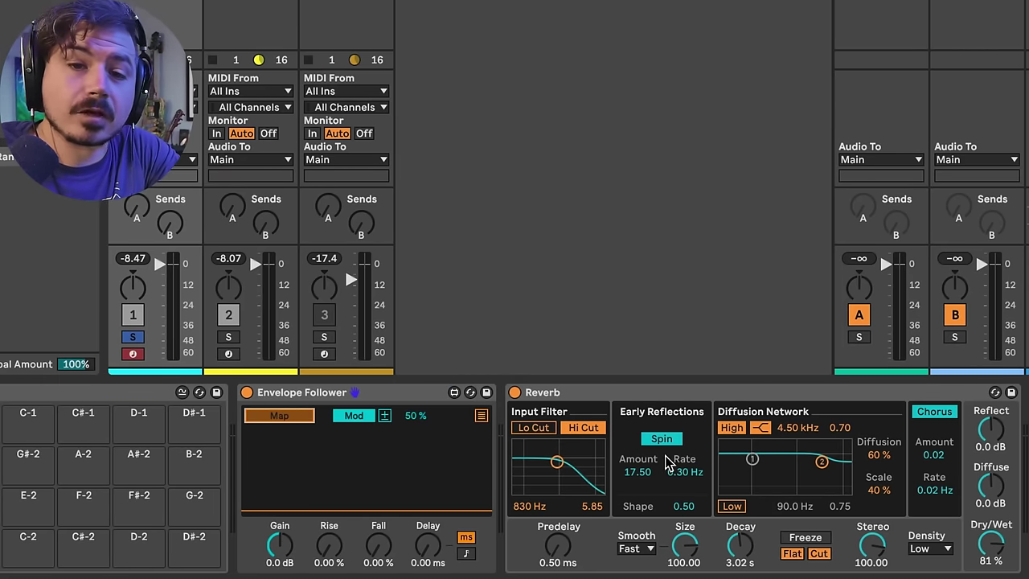
left_click(991, 547)
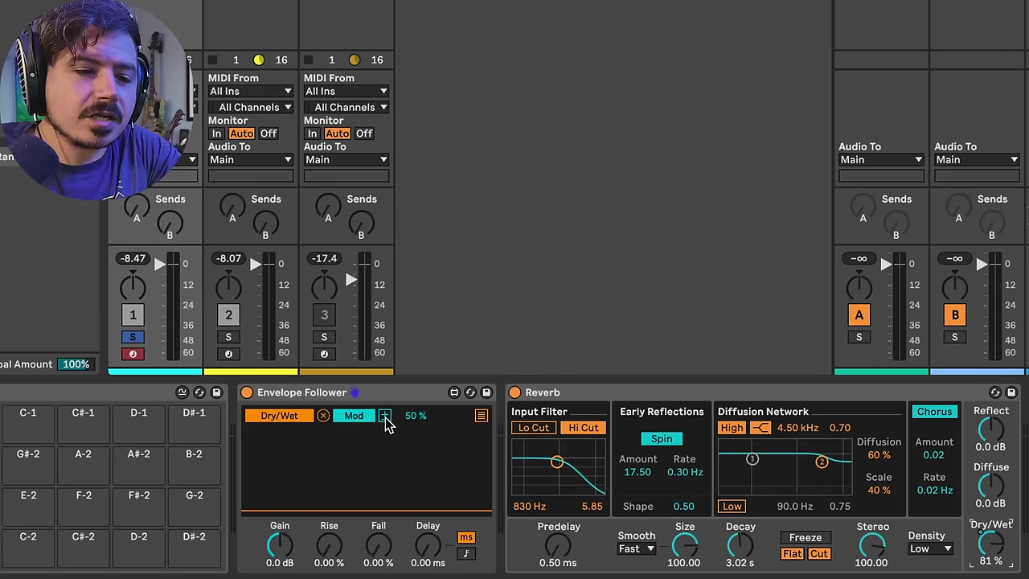
key("space")
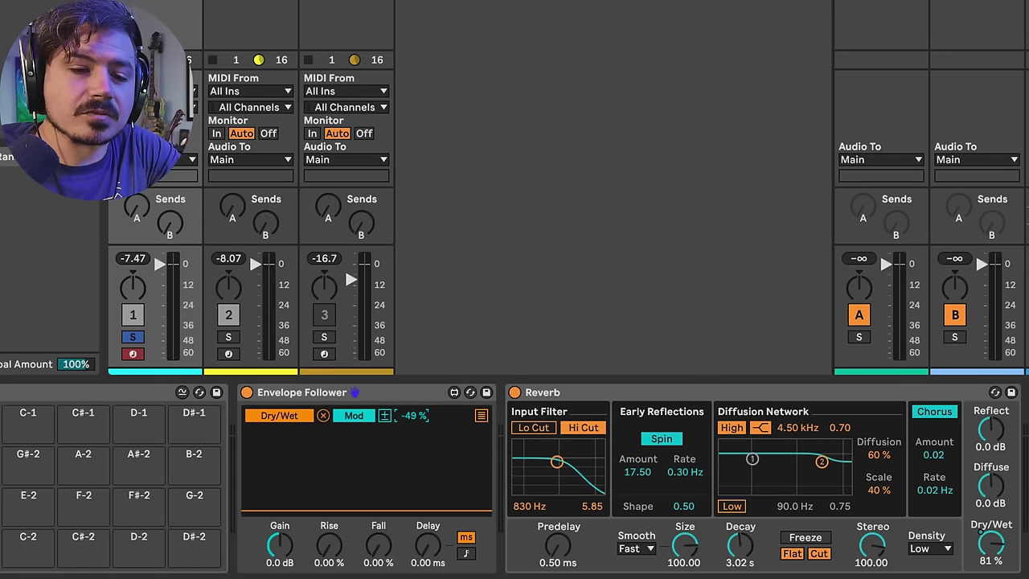
key("space")
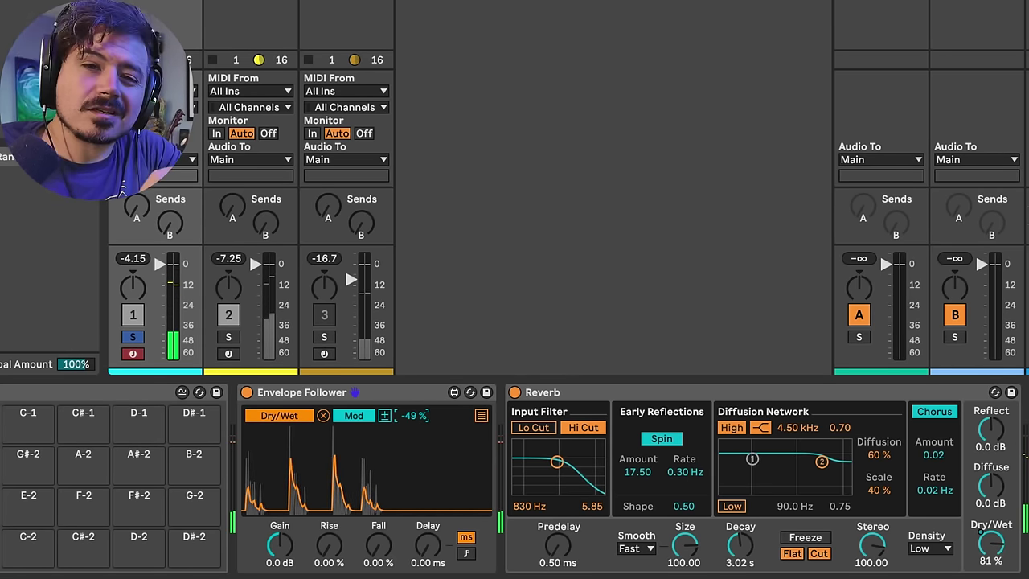
Set the Envelope Follower's Fall to 51.2% and lower the Reverb's Dry/Wet to 0% during playback
key("space")
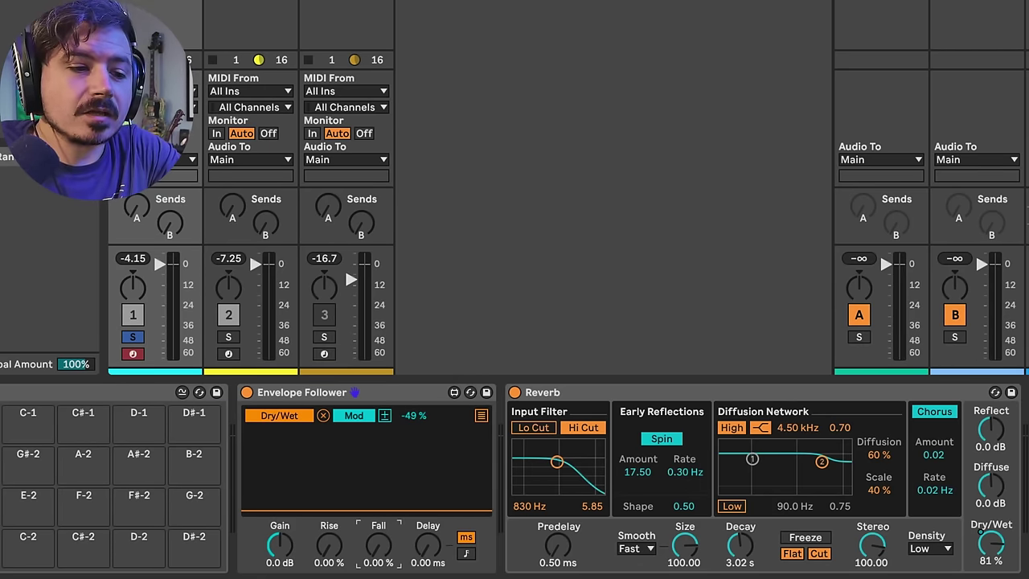
mouse_move(378, 545)
left_mouse_down()
mouse_move(378, 512)
mouse_move(382, 550)
left_mouse_up()
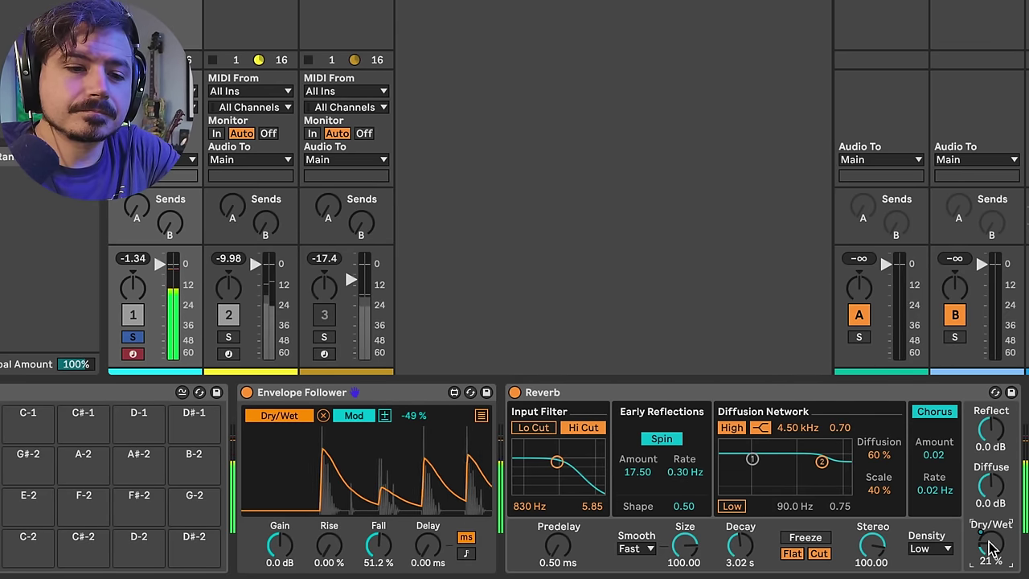
left_click_drag(987, 548, 990, 570)
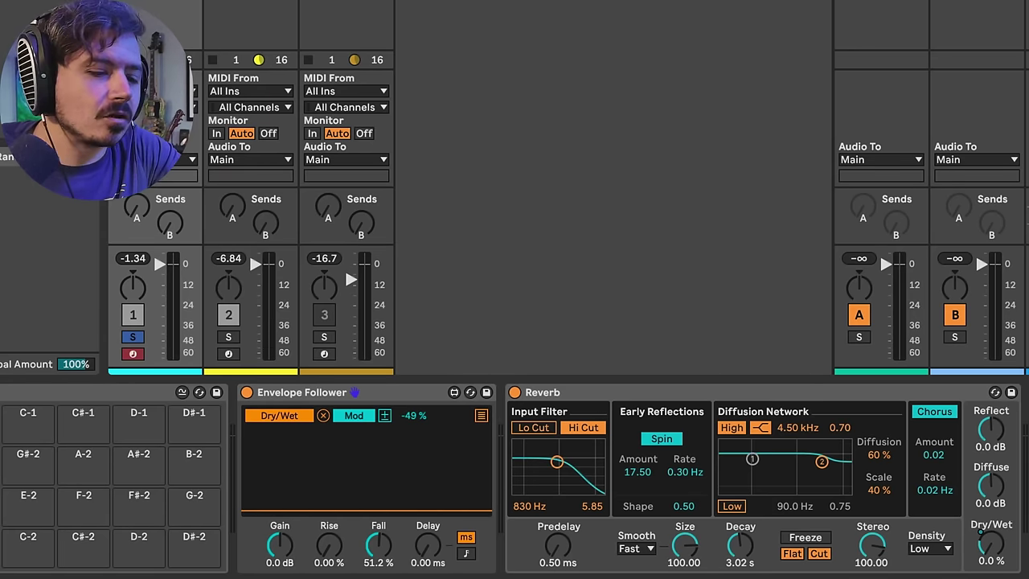
Add an Overdrive after the Reverb and set its Drive to 0%
left_click_drag(612, 319, 1028, 474)
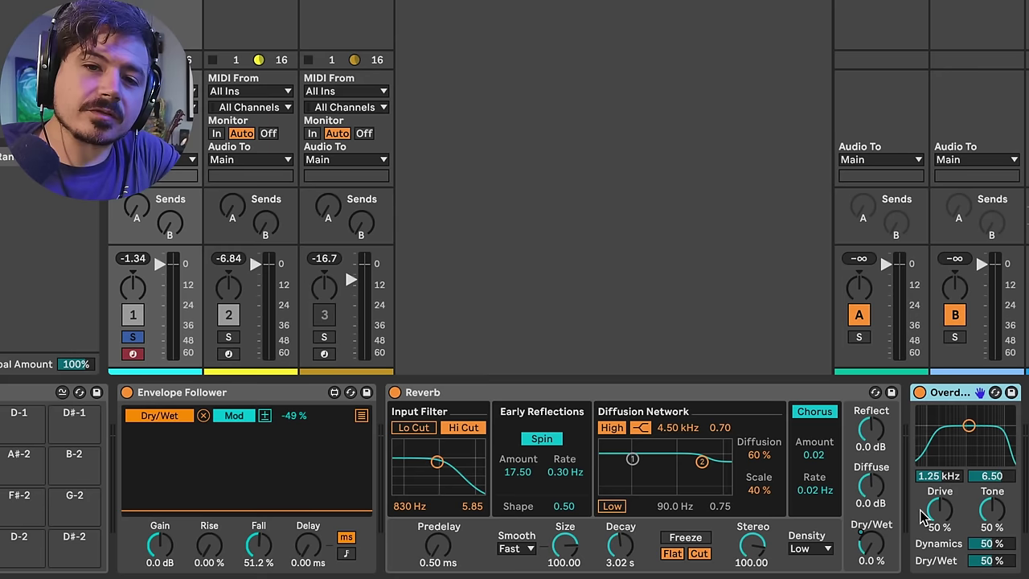
left_click(970, 523)
left_click(941, 501)
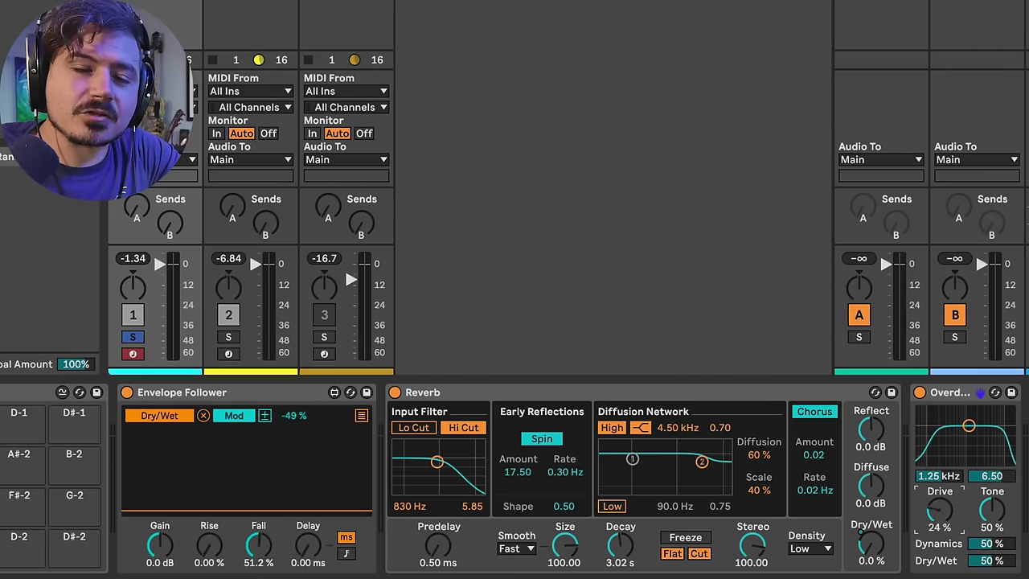
mouse_move(940, 510)
left_mouse_down()
mouse_move(940, 458)
mouse_move(940, 513)
left_mouse_up()
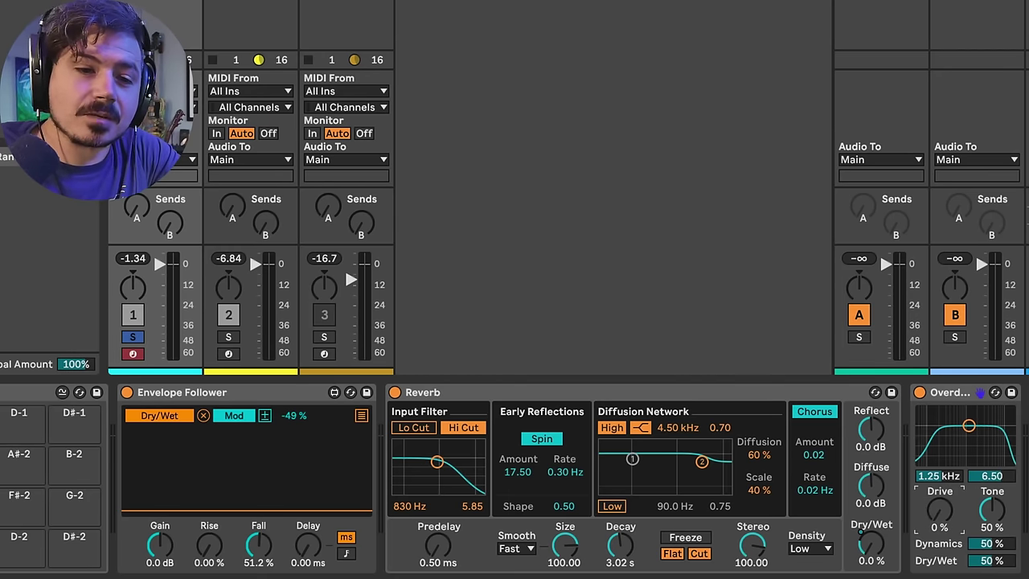
Map the Envelope Follower to the Overdrive's Drive with unipolar modulation at -40% and set the Drive to 34%
left_click(361, 416)
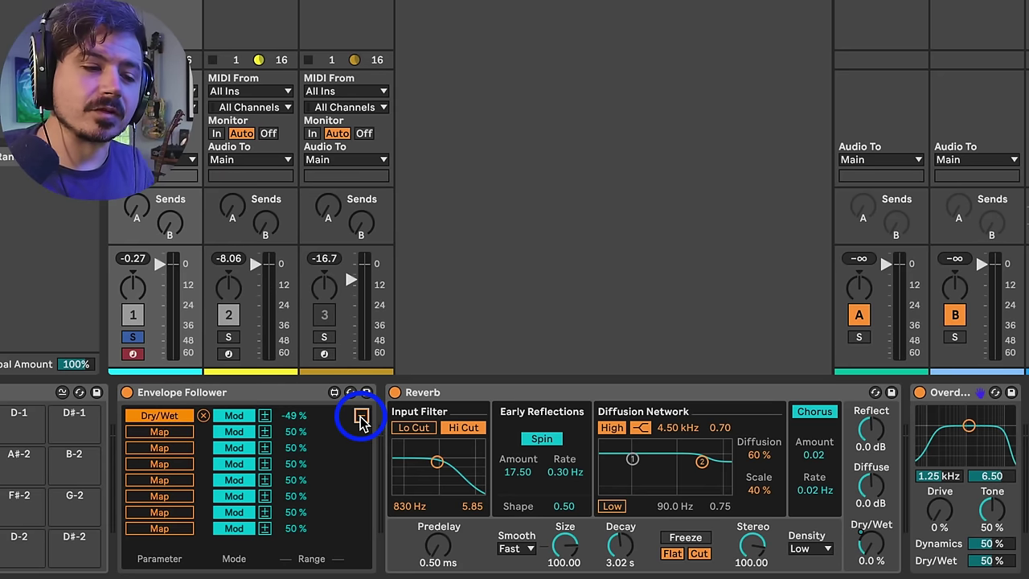
left_click(155, 434)
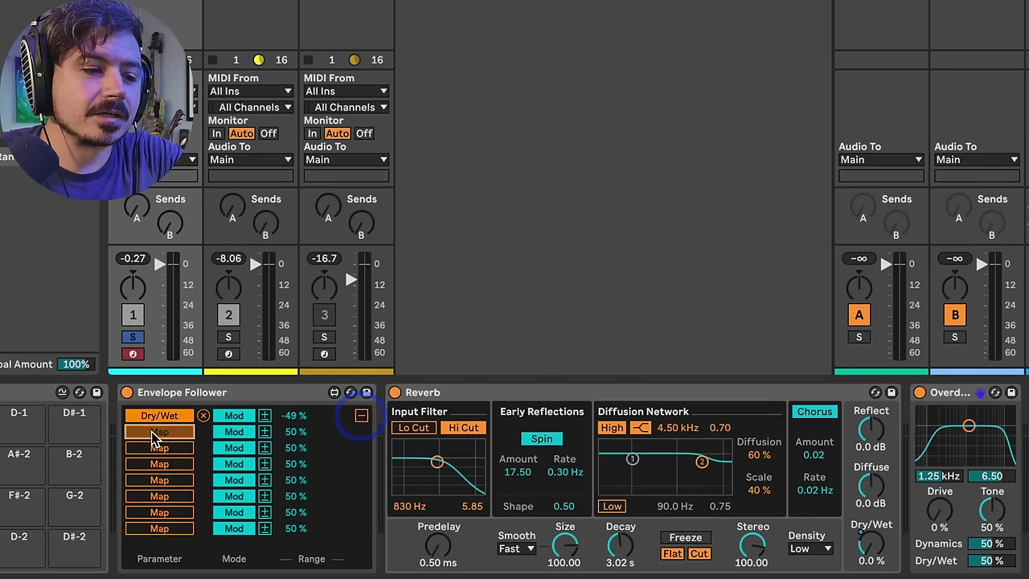
left_click(938, 512)
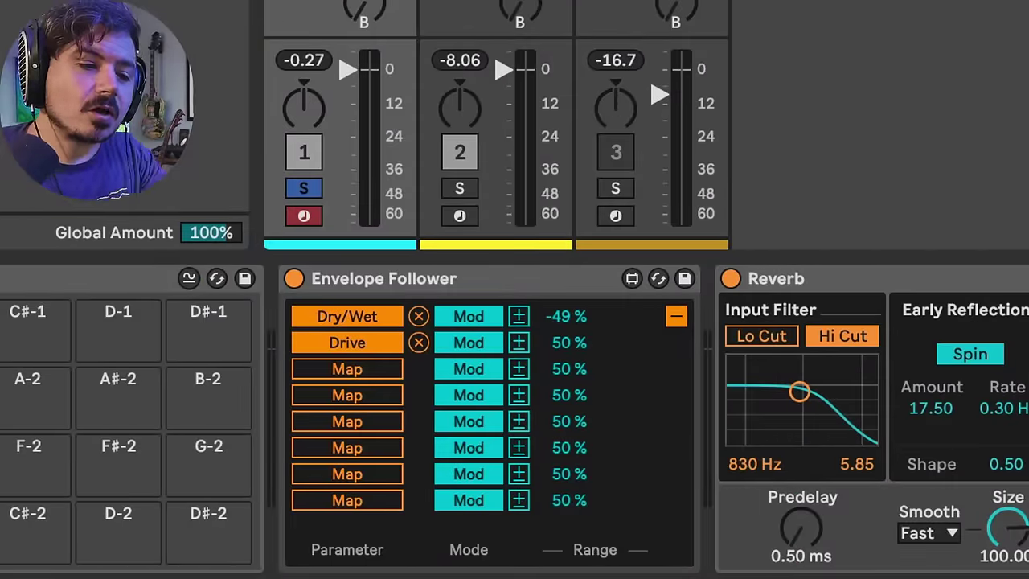
left_click(520, 344)
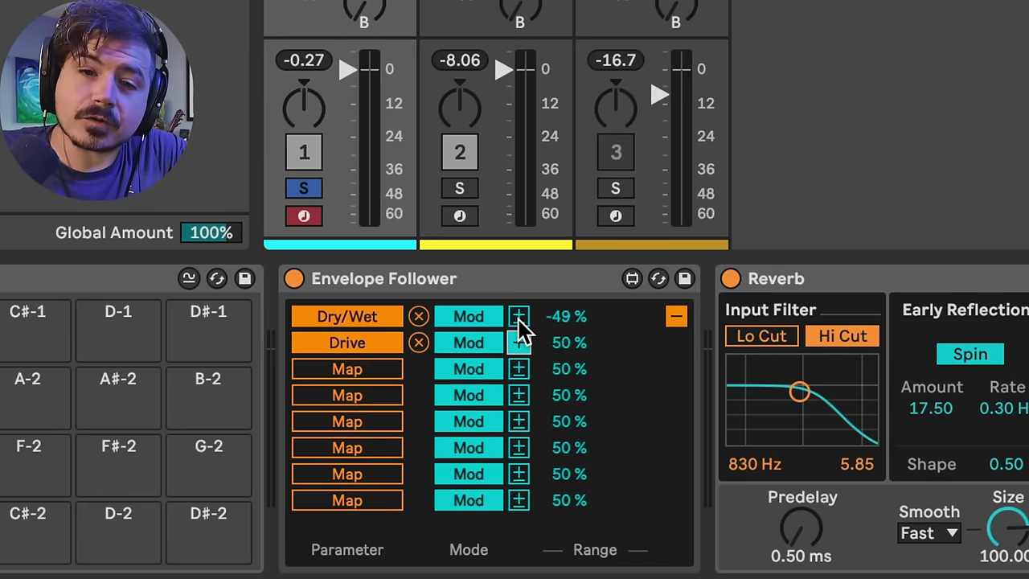
left_click(560, 346)
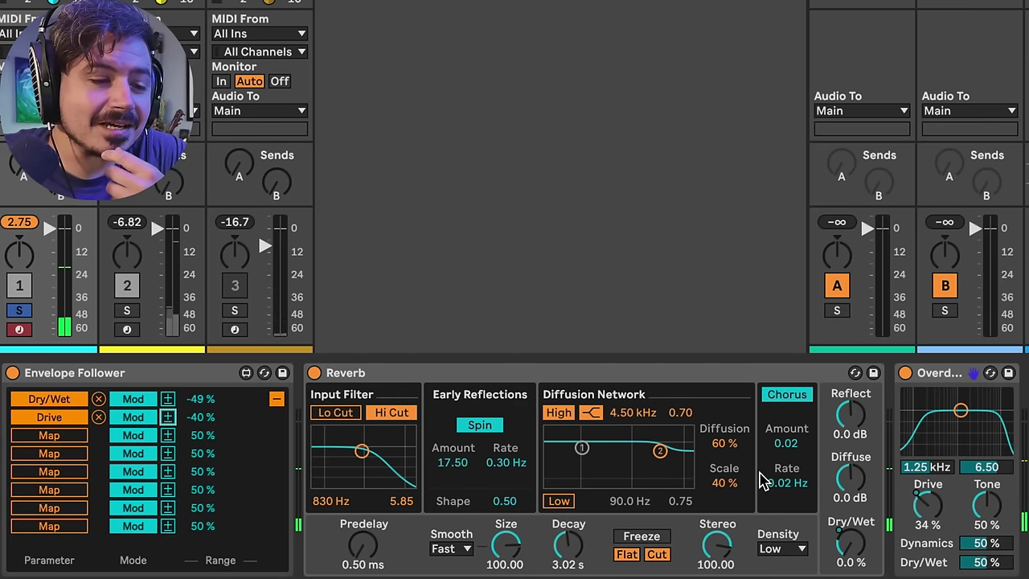
left_click(169, 418)
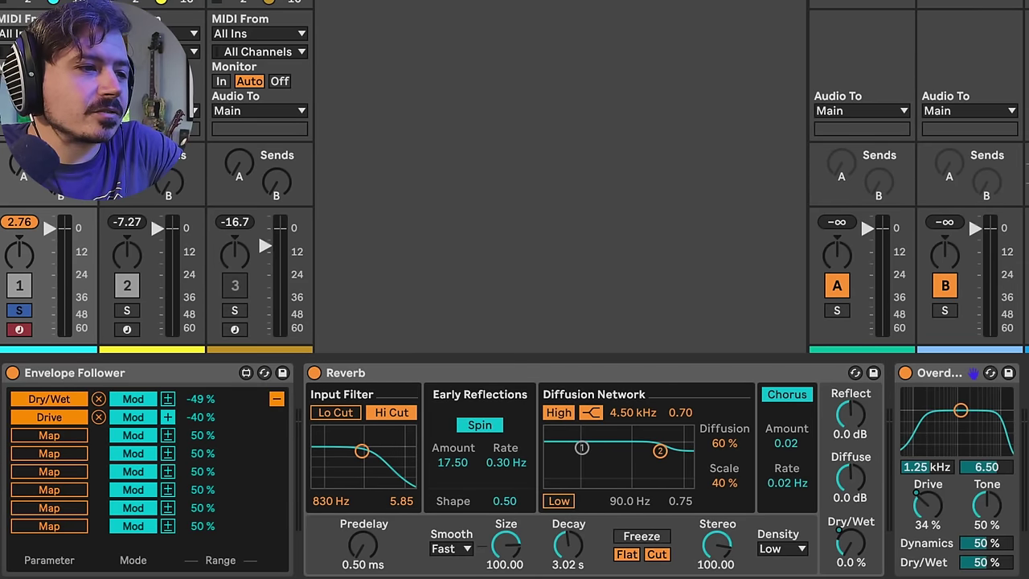
Add Multiband Dynamics after the Overdrive and map the Envelope Follower's third slot to its High band Output at 0%
scroll(1010, 402, "right", 8)
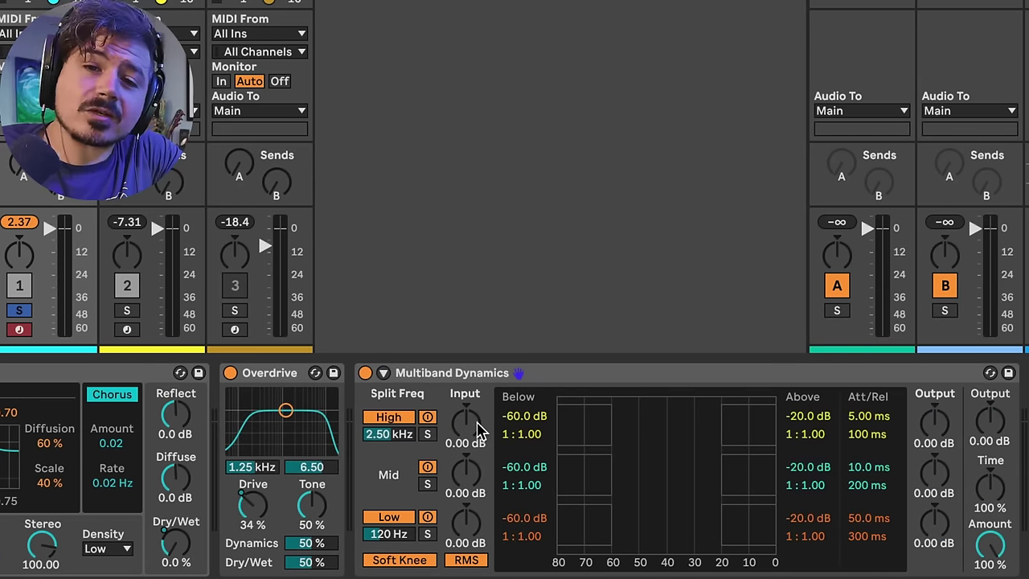
scroll(467, 434, "left", 8)
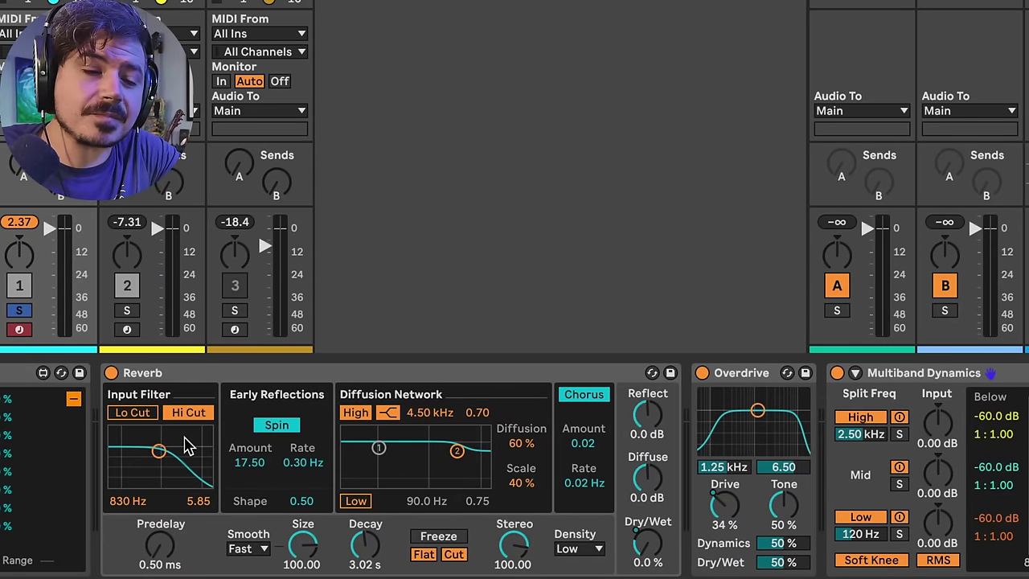
scroll(321, 457, "right", 3)
scroll(322, 456, "right", 1)
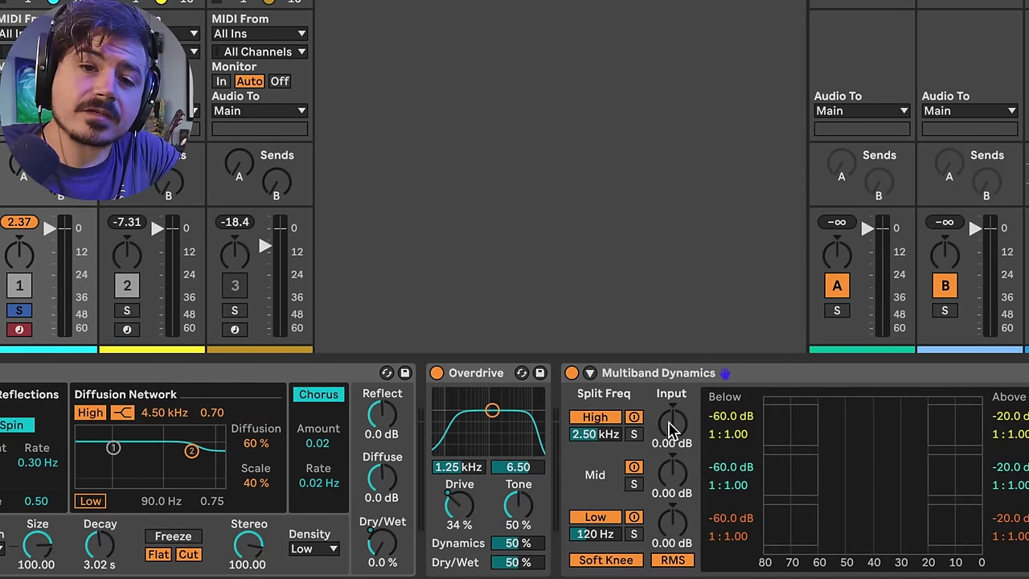
scroll(643, 506, "left", 9)
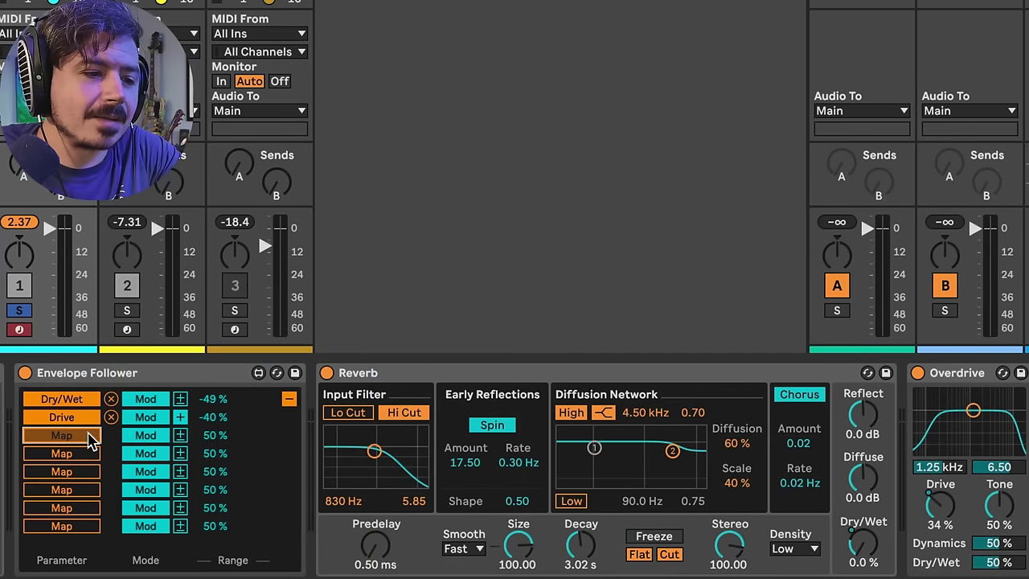
left_click(101, 434)
scroll(128, 440, "right", 9)
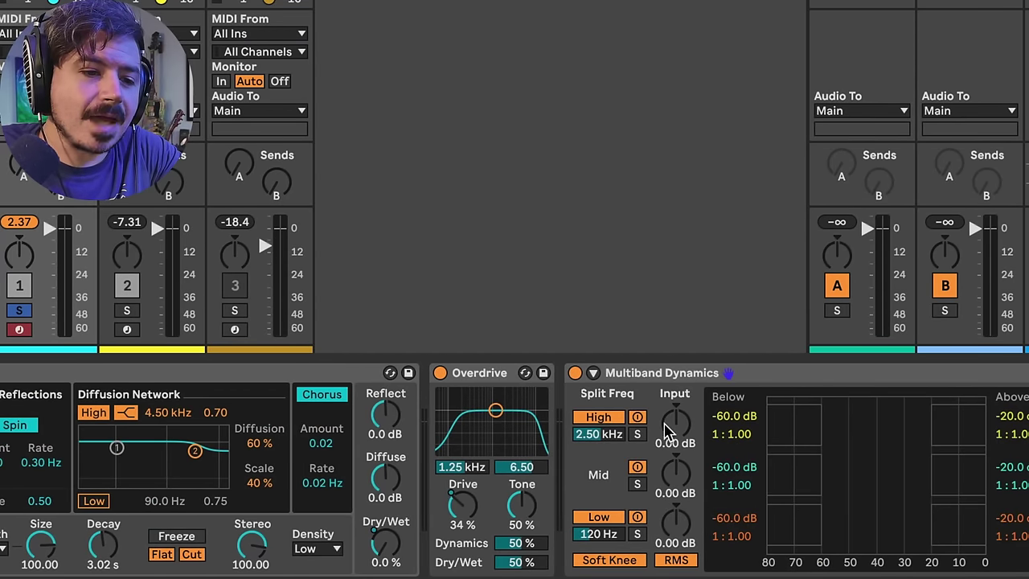
scroll(677, 430, "right", 4)
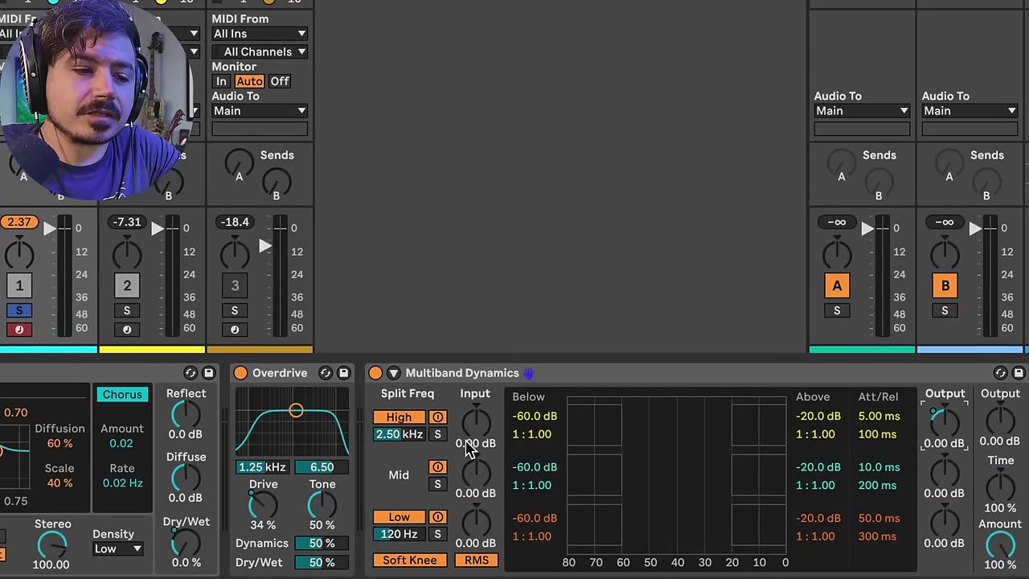
scroll(462, 450, "left", 8)
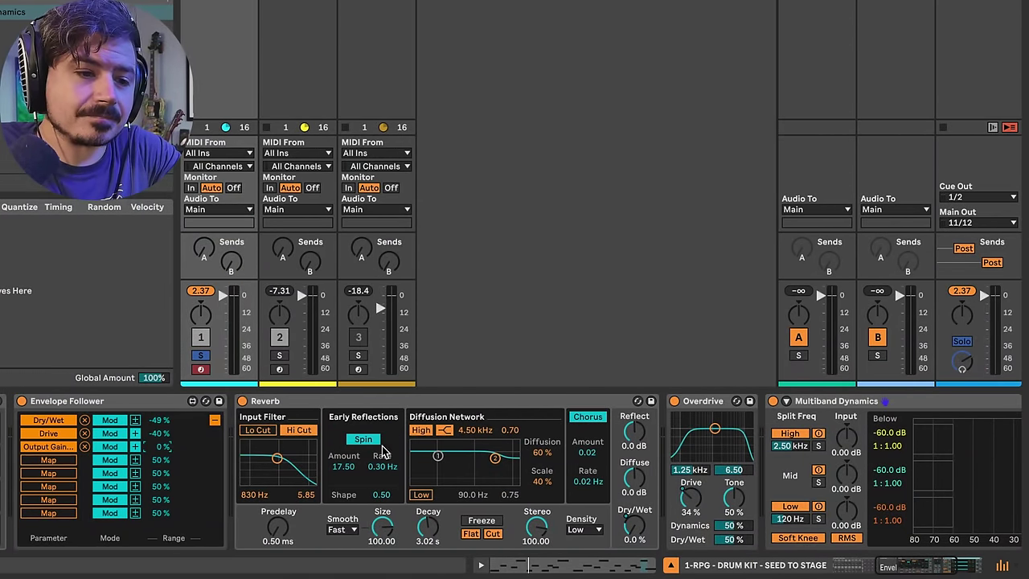
Collapse the Reverb, then set the High Output modulation to 44% and the High band Output to -4.57 dB during playback
double_click(299, 399)
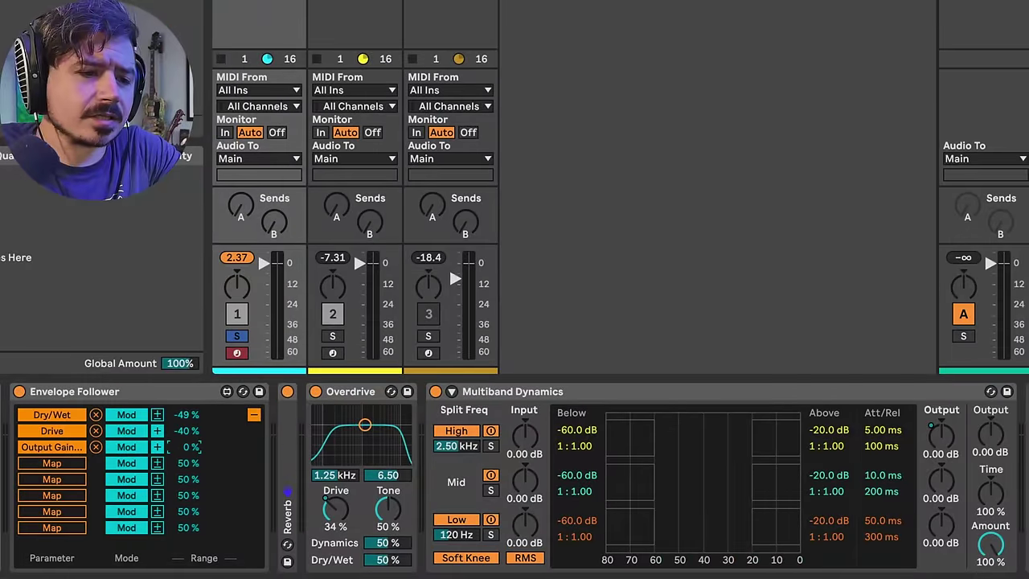
key("space")
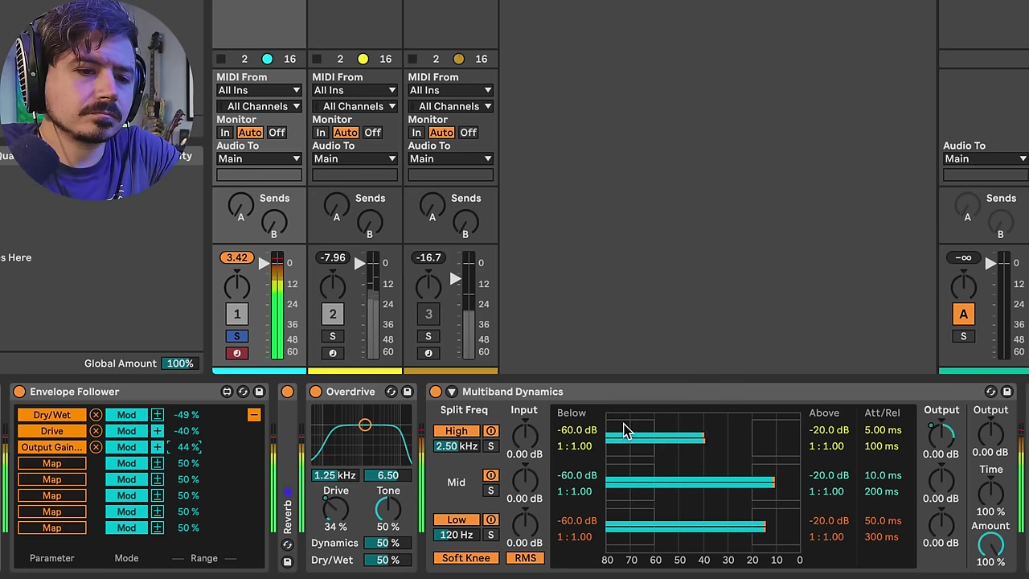
left_click(944, 441)
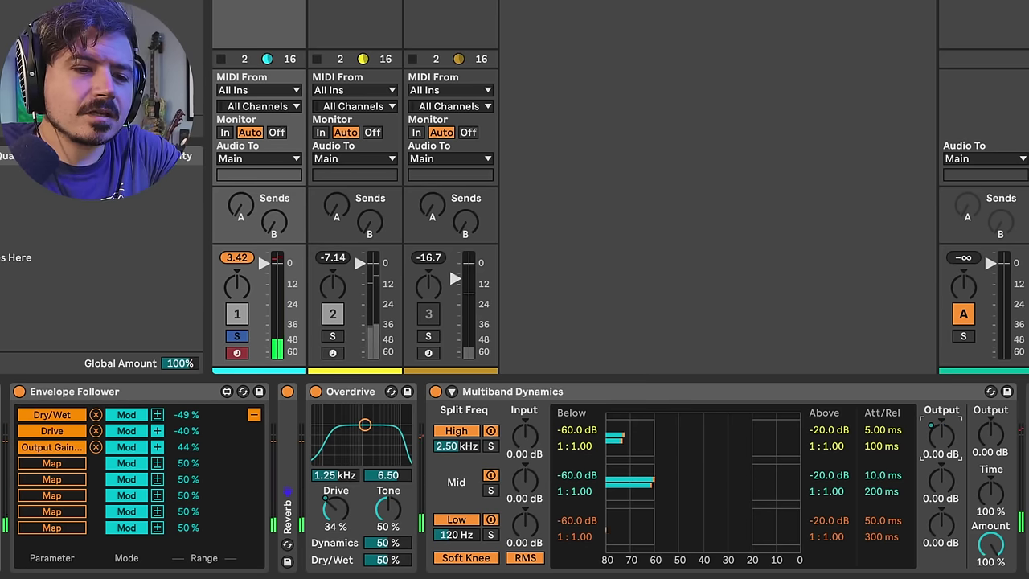
left_click_drag(944, 441, 943, 467)
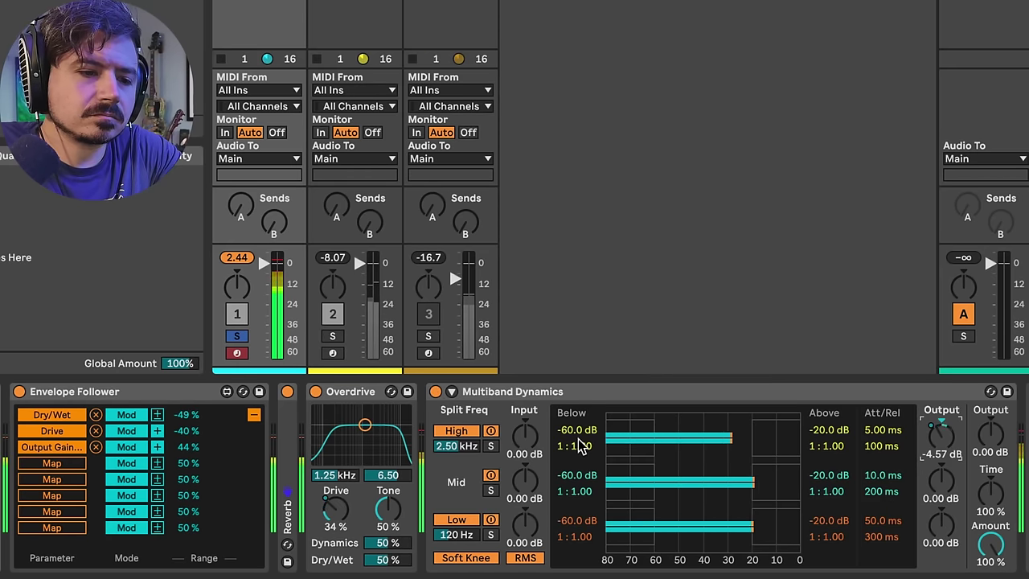
Set the Multiband Dynamics' High split frequency to 6.00 kHz and its High band Output to -3.05 dB
left_click(462, 454)
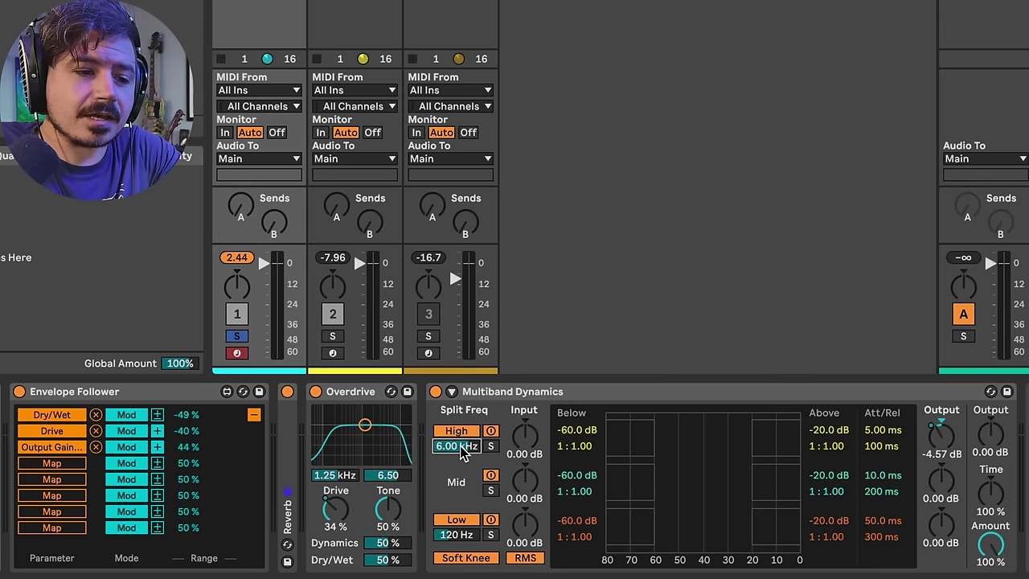
left_click_drag(462, 448, 461, 453)
key("space")
left_click(941, 437)
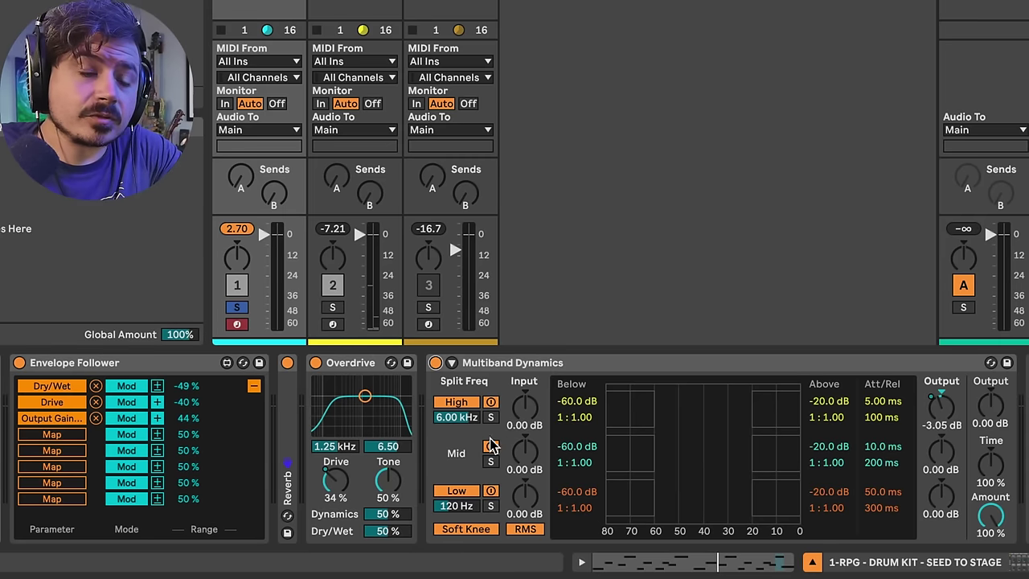
Set the Low split frequency to 157 Hz and map the Envelope Follower to the Low band Output with a 33% amount
left_click_drag(473, 506, 473, 500)
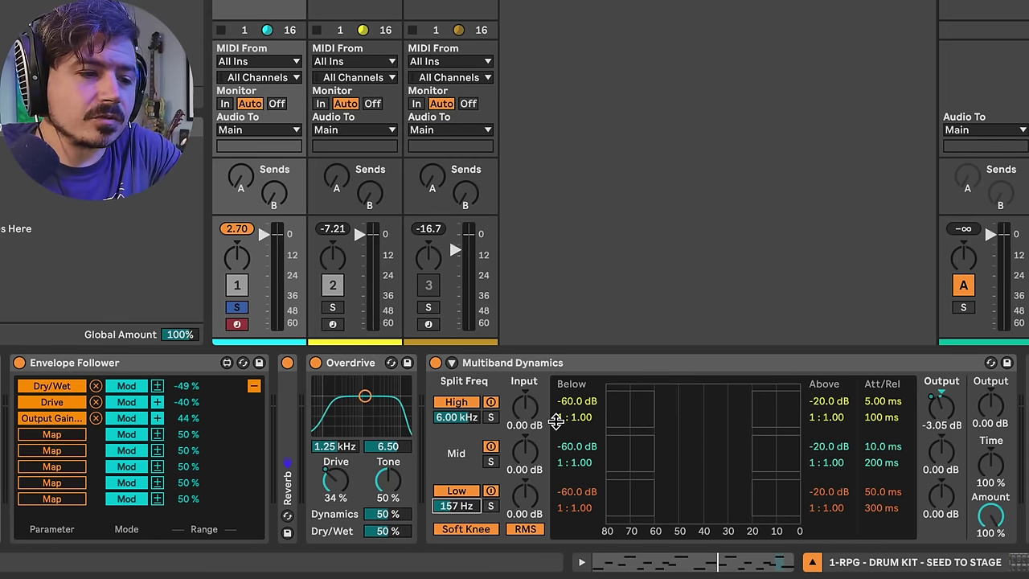
left_click(70, 436)
left_click(939, 496)
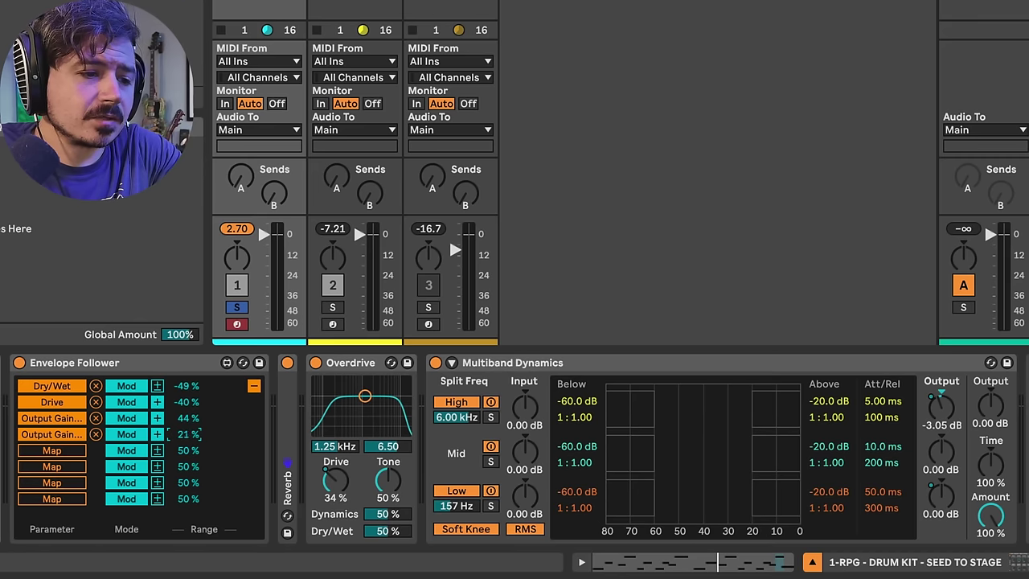
key("space")
mouse_move(184, 434)
left_mouse_down()
mouse_move(184, 446)
mouse_move(184, 423)
left_mouse_up()
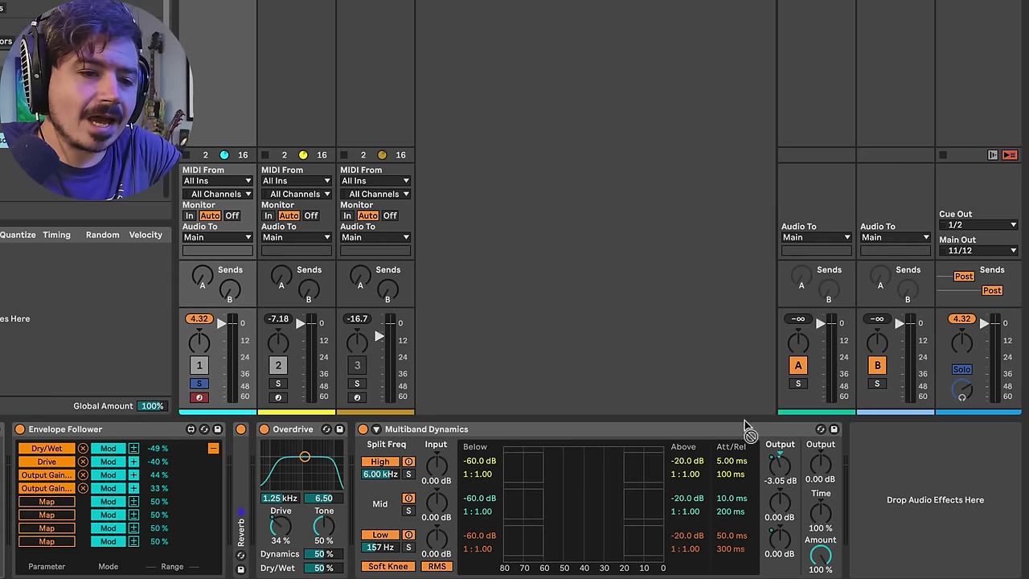
Add a Glue Compressor after Multiband Dynamics, enable its Soft clipping and play the drums
left_click_drag(748, 432, 908, 499)
left_click(903, 459)
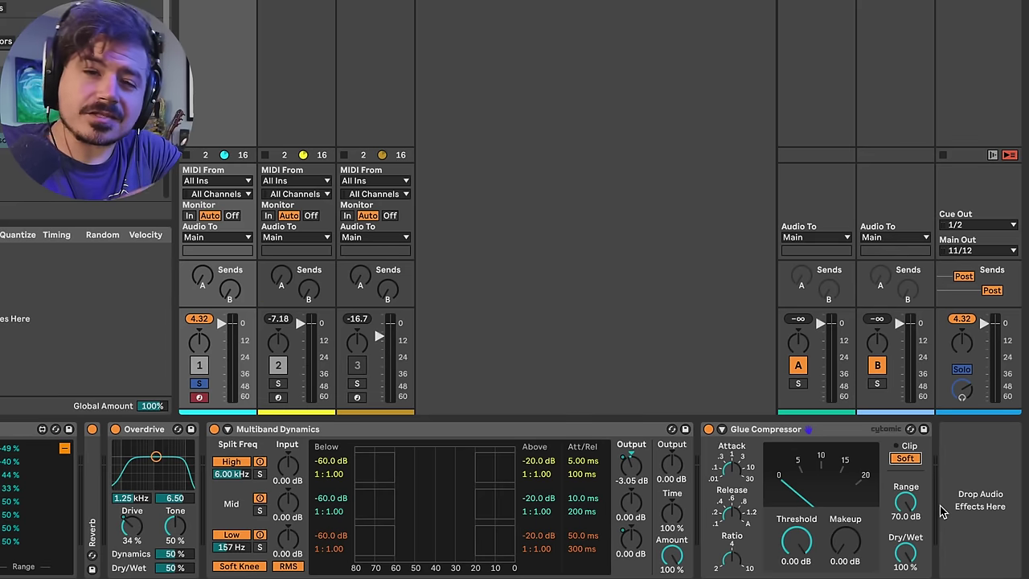
key("space")
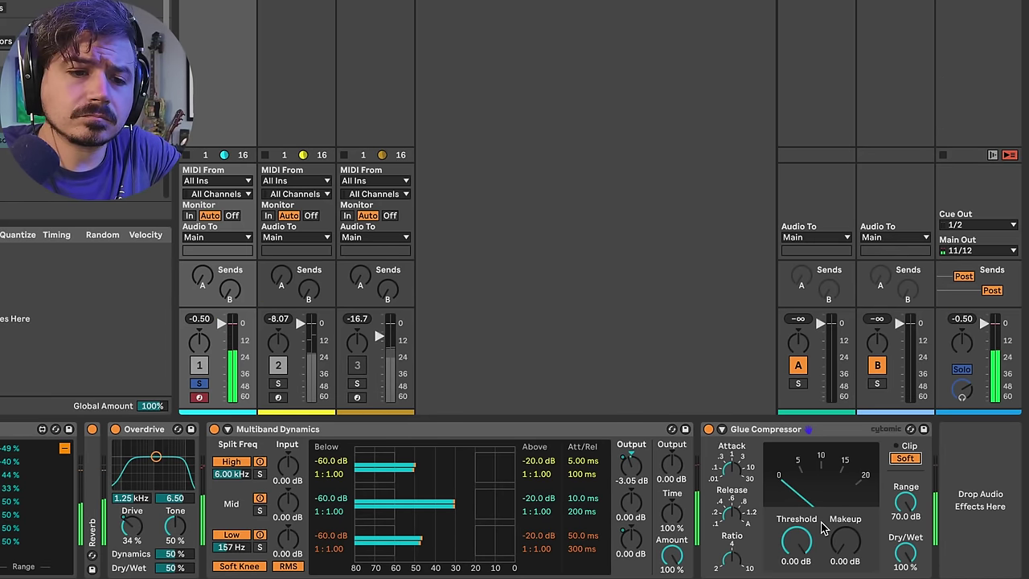
Bypass and re-enable Multiband Dynamics during playback to compare the drums with and without it
scroll(796, 546, "left", 5)
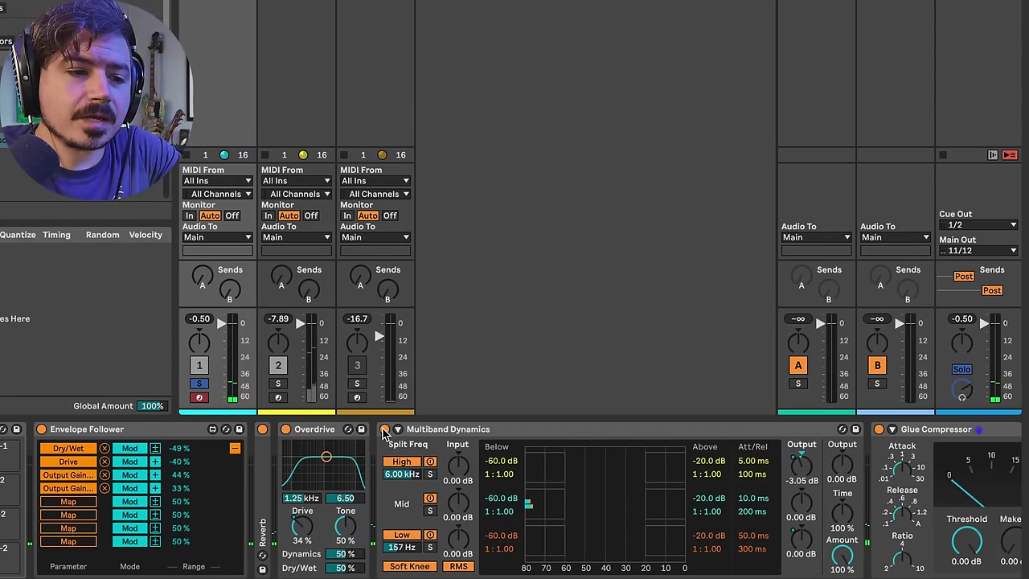
left_click(384, 429)
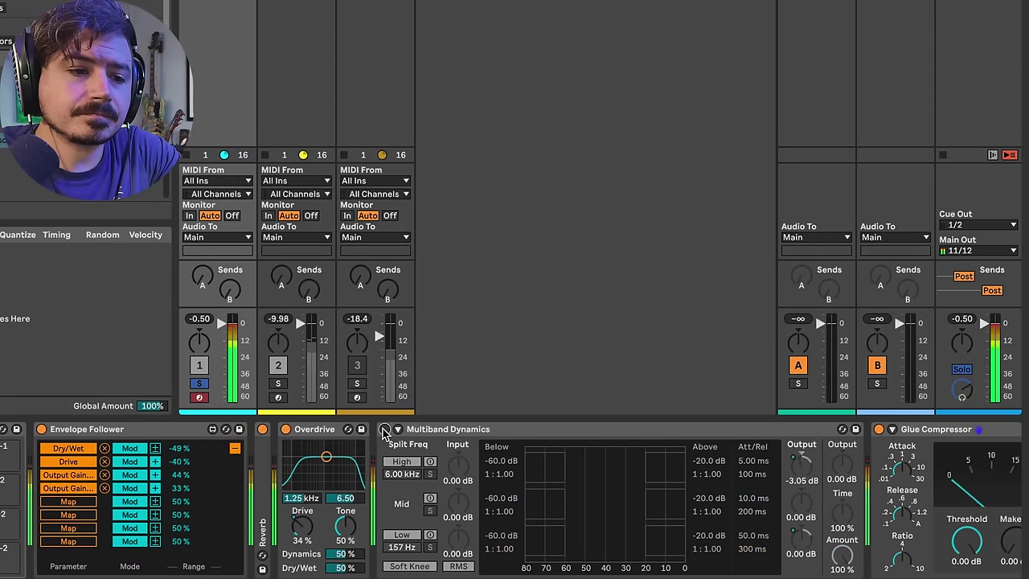
left_click(384, 429)
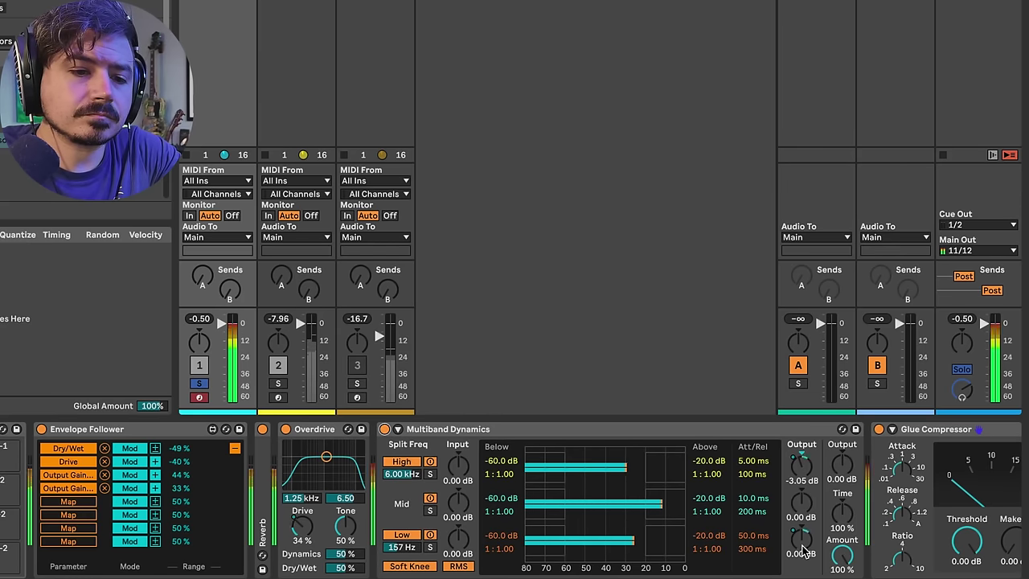
Try a Low band Output of -2.67 dB and a Low split frequency of 110 Hz while auditioning the drums
left_click_drag(803, 550, 802, 561)
key("space")
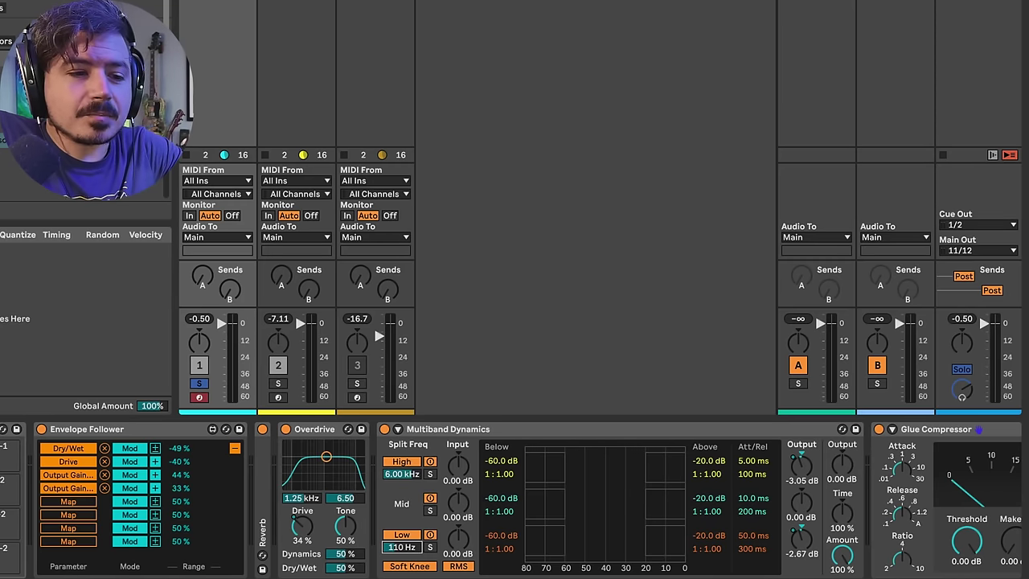
key("space")
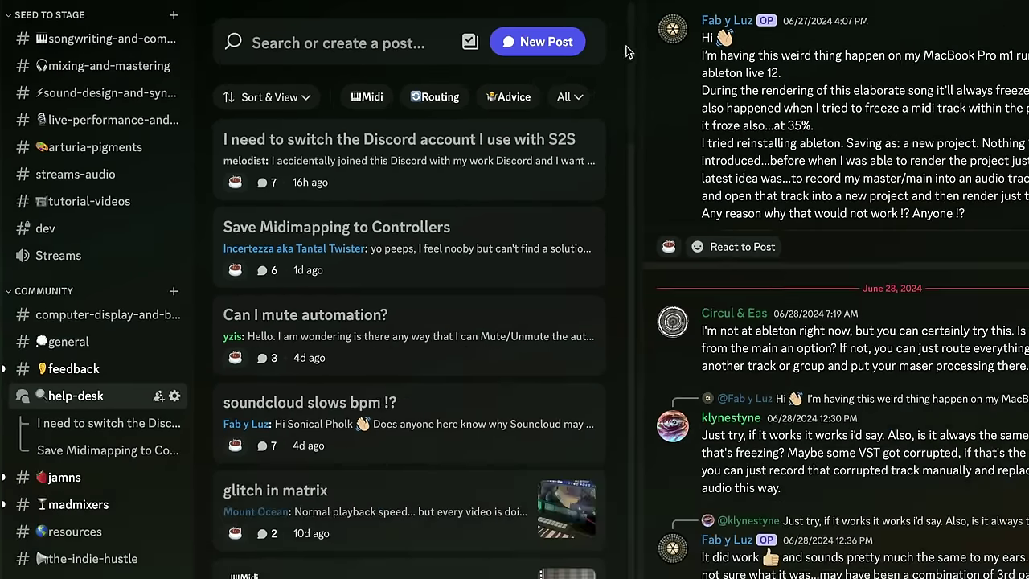
scroll(628, 52, "down", 5)
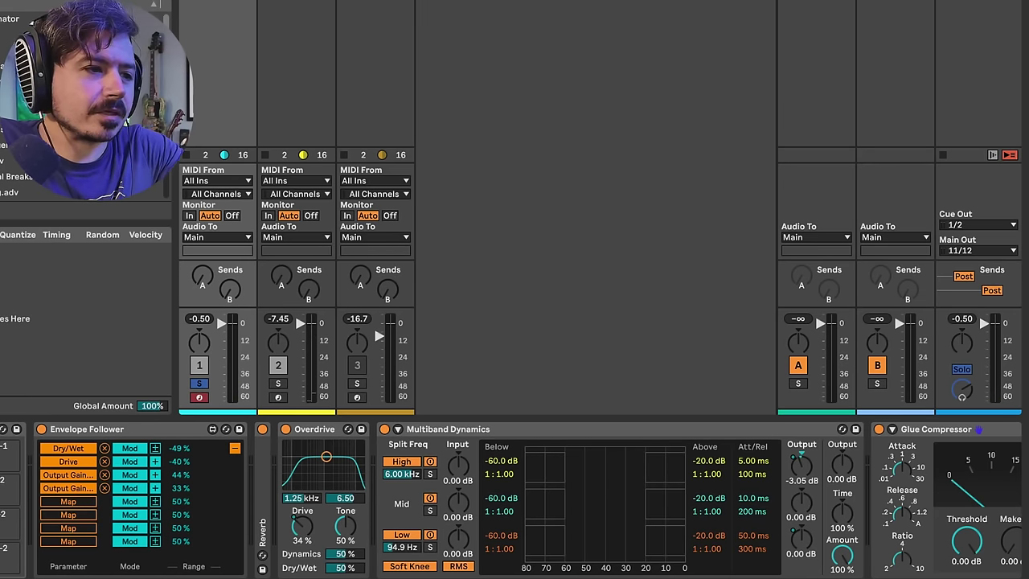
Add a Spectral Resonator after the Glue Compressor and, while auditioning, tune its Freq to C0 in note mode
scroll(997, 493, "right", 10)
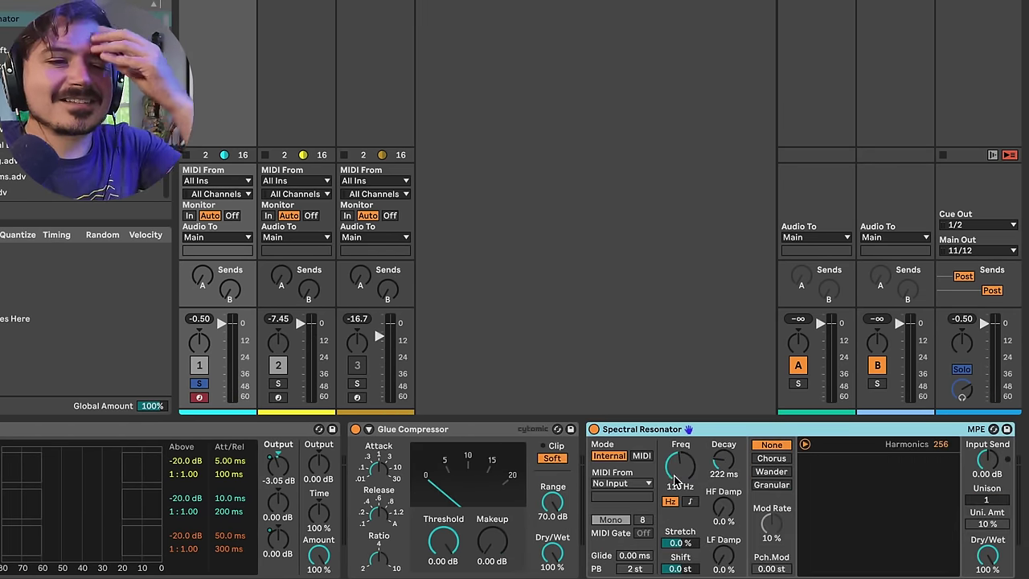
key("space")
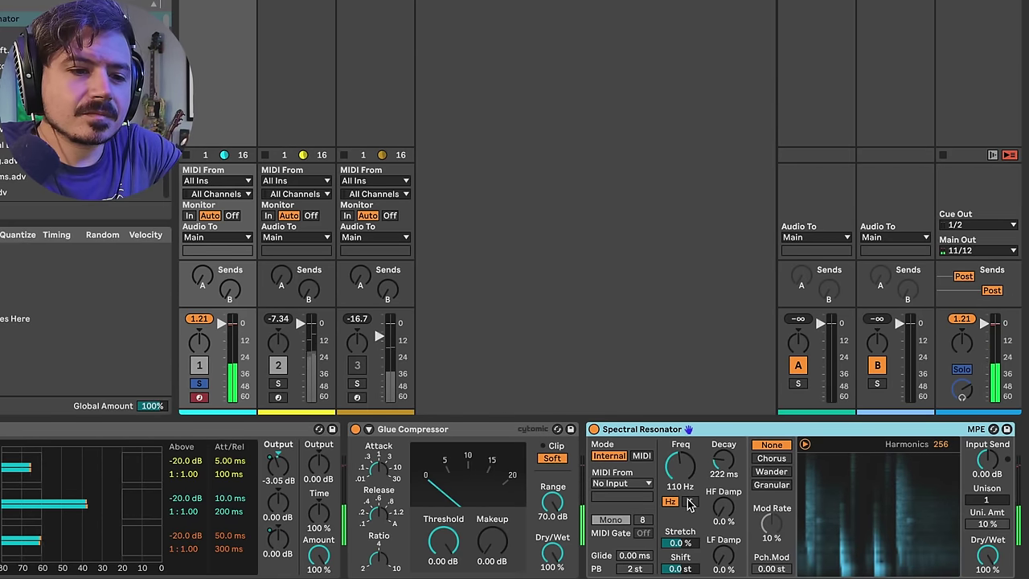
key("space")
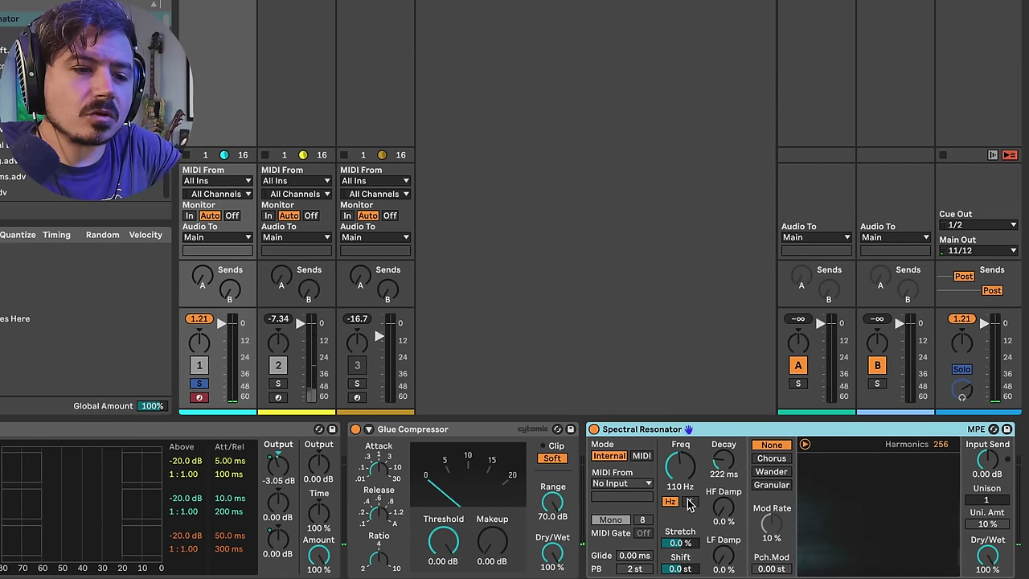
left_click(689, 501)
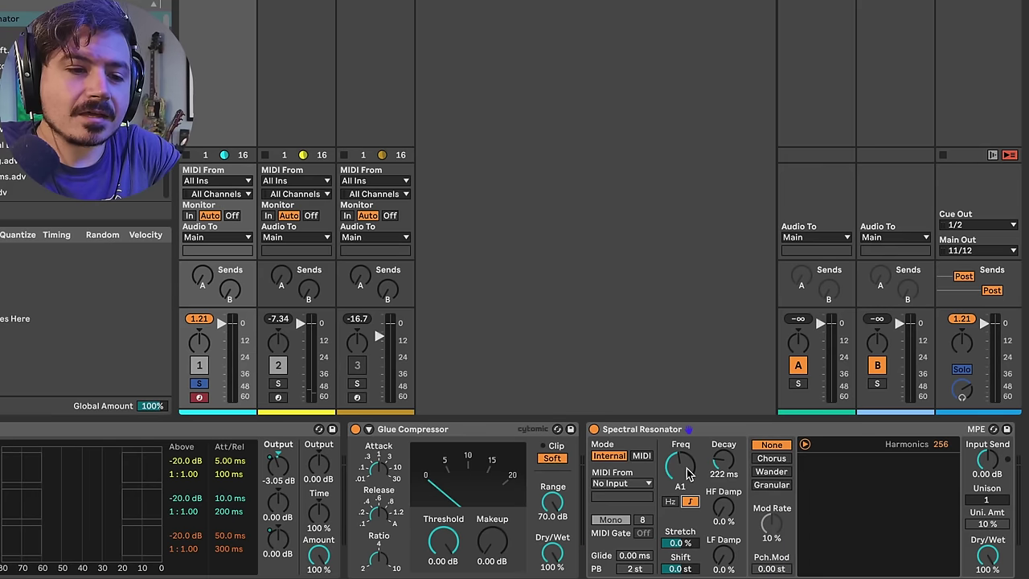
key("space")
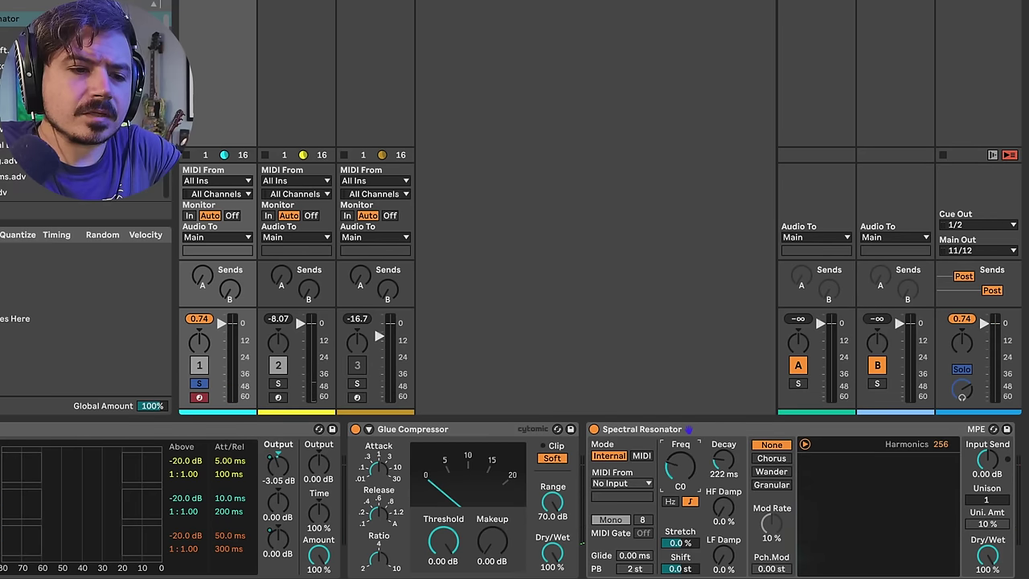
While auditioning the drums, tune the Spectral Resonator's Freq to A0, set HF Damp to 59 % and Decay to 50.1 ms
key("space")
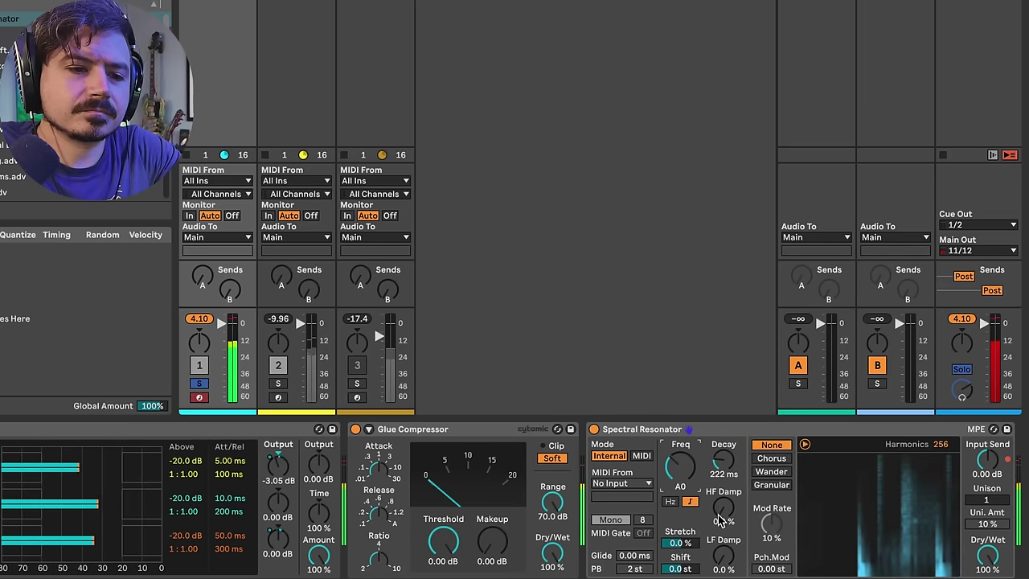
mouse_move(721, 520)
left_mouse_down()
mouse_move(720, 448)
mouse_move(723, 504)
left_mouse_up()
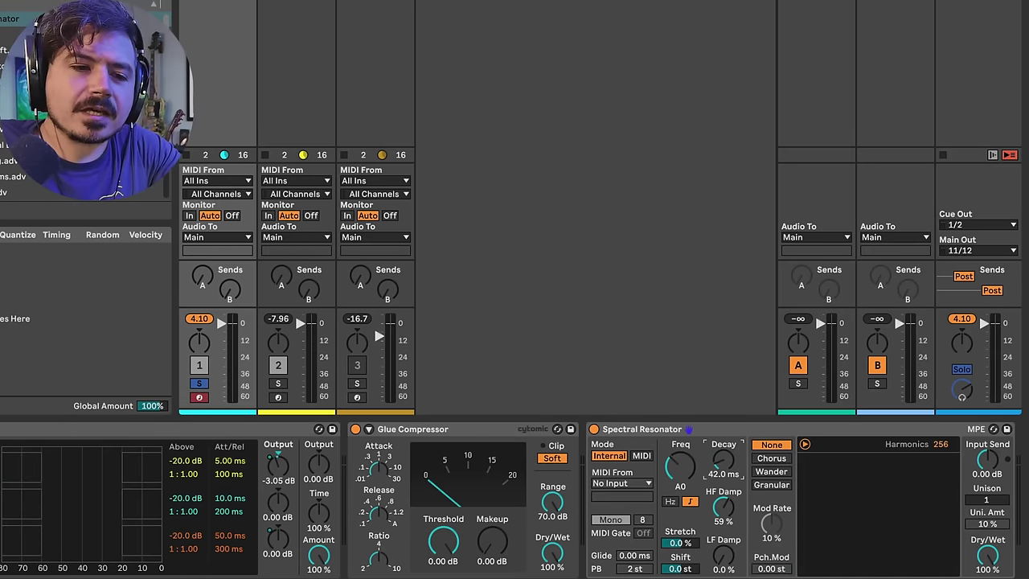
key("space")
left_click_drag(723, 460, 723, 407)
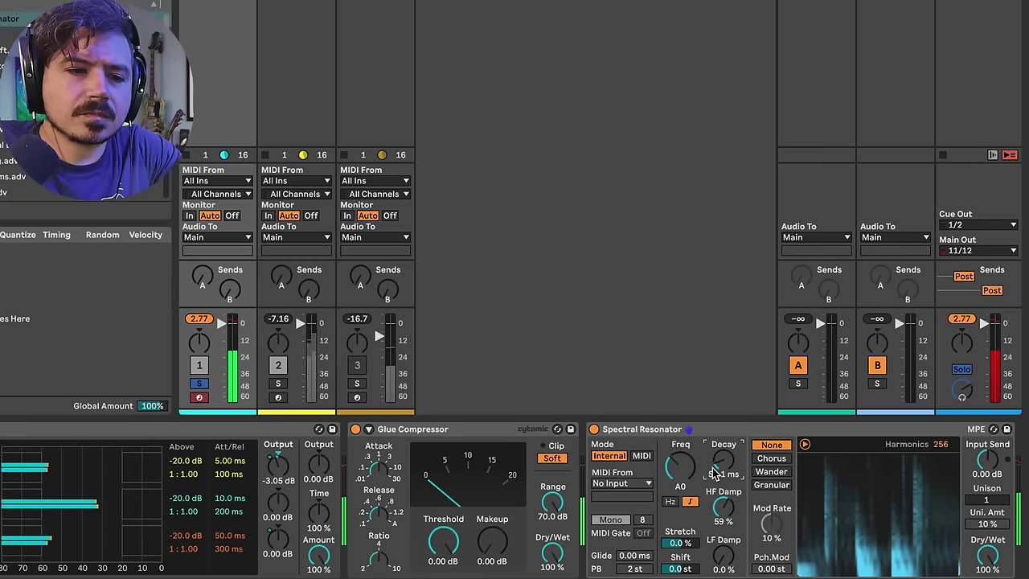
Map the Spectral Resonator's Decay to the next free Envelope Follower slot and play the drums to audition it
scroll(630, 523, "left", 8)
scroll(582, 510, "left", 1)
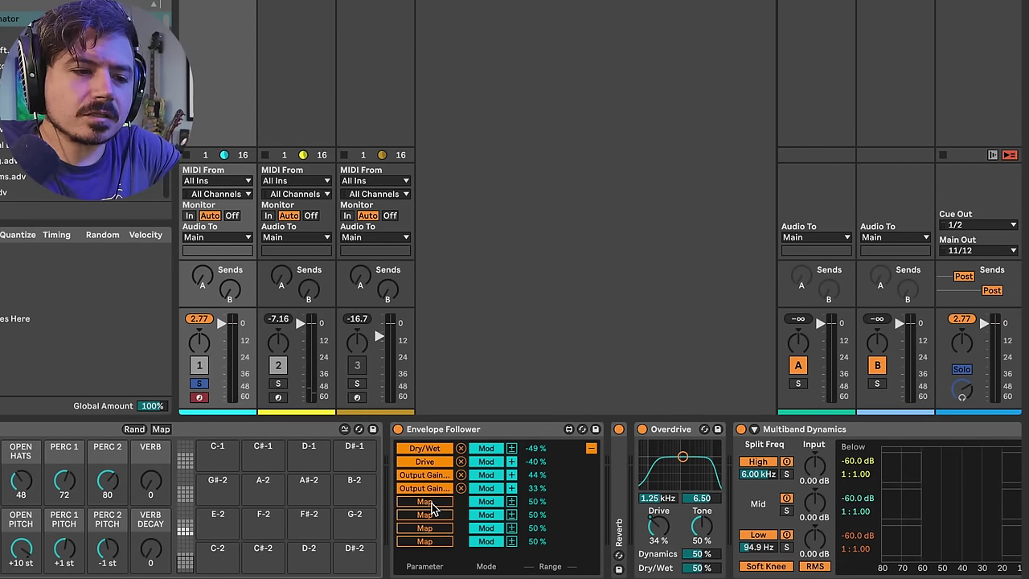
scroll(432, 506, "right", 8)
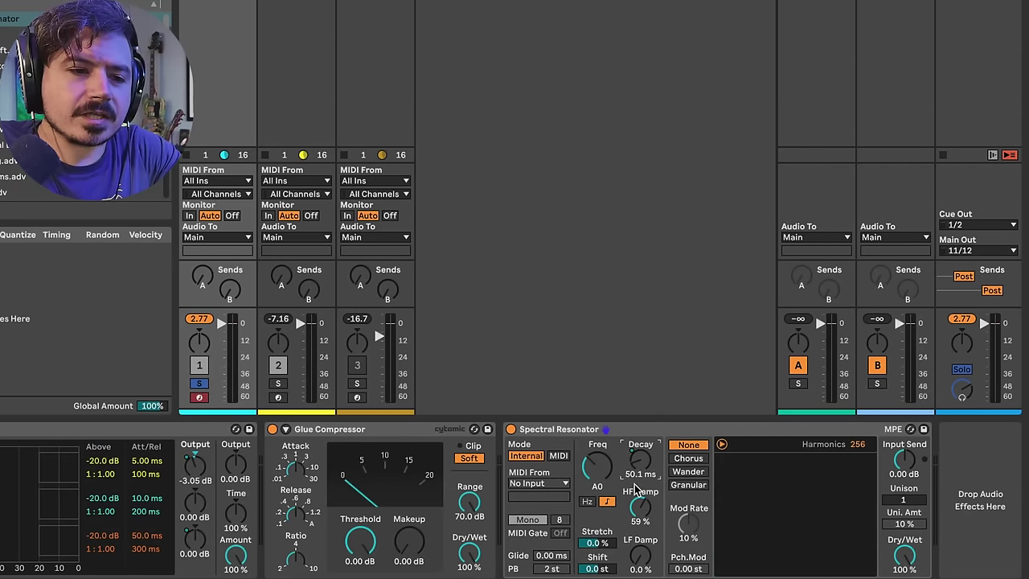
key("space")
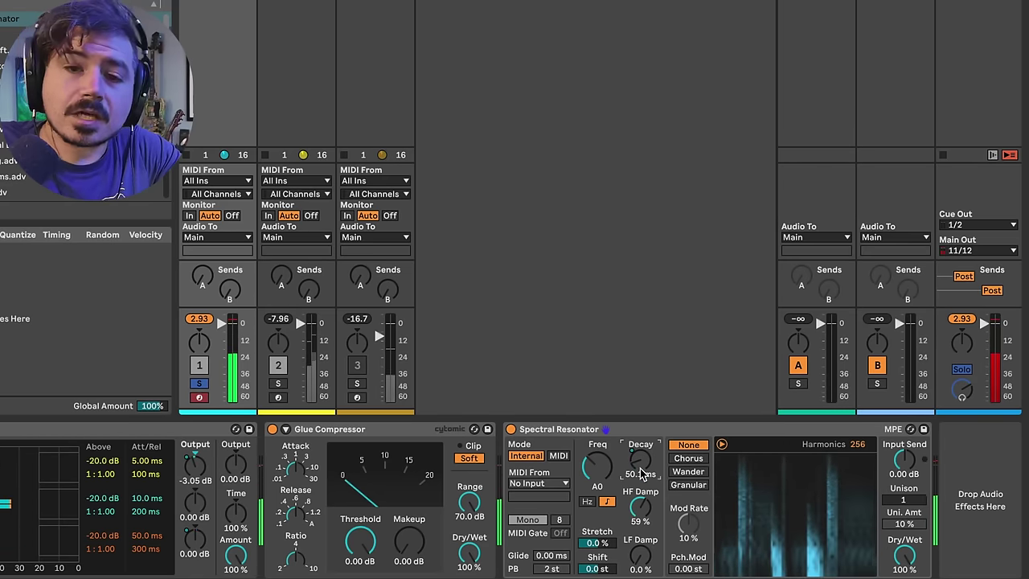
scroll(632, 517, "left", 8)
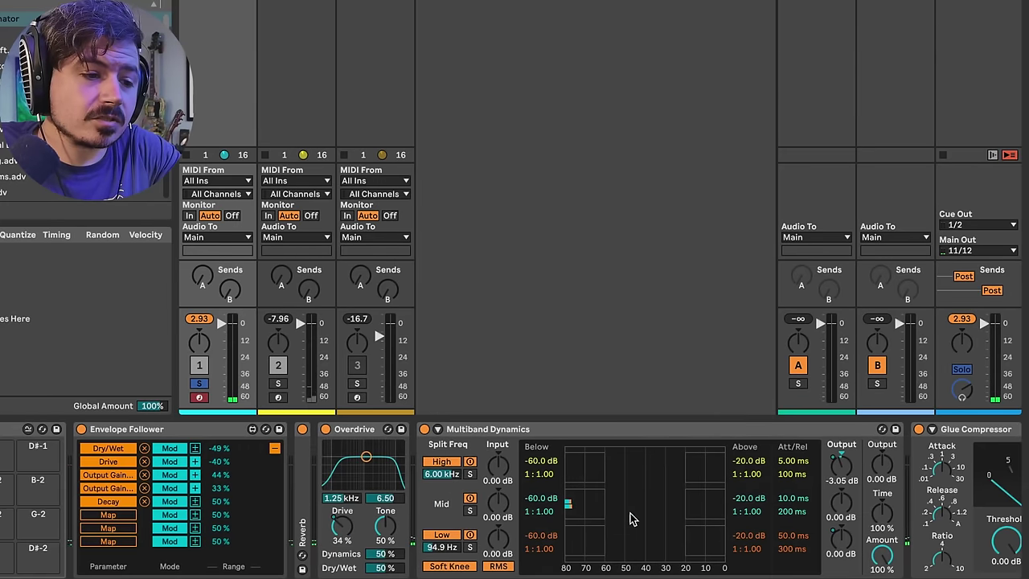
scroll(245, 510, "right", 8)
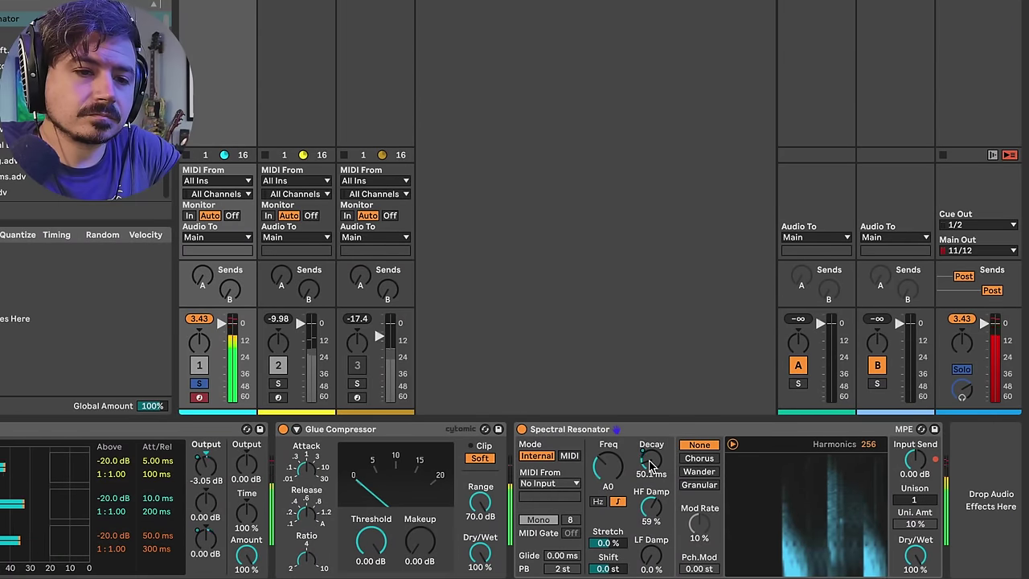
Move the Spectral Resonator before the Glue Compressor and set Decay to 550 ms, HF Damp to 69 %, Stretch to 100 % and Dry/Wet to 40 %
left_click(593, 431)
left_click_drag(593, 431, 302, 442)
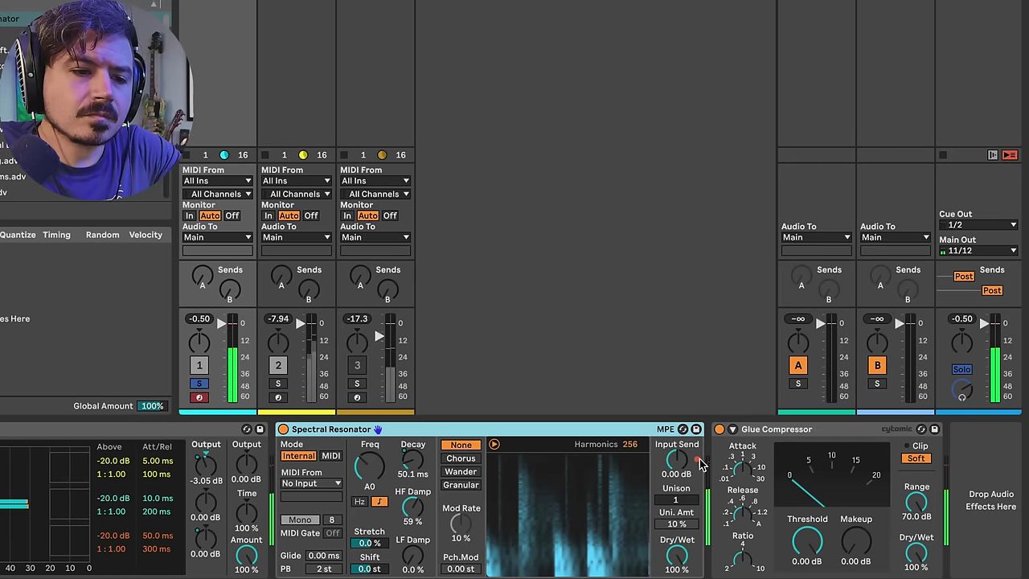
left_click_drag(427, 457, 428, 438)
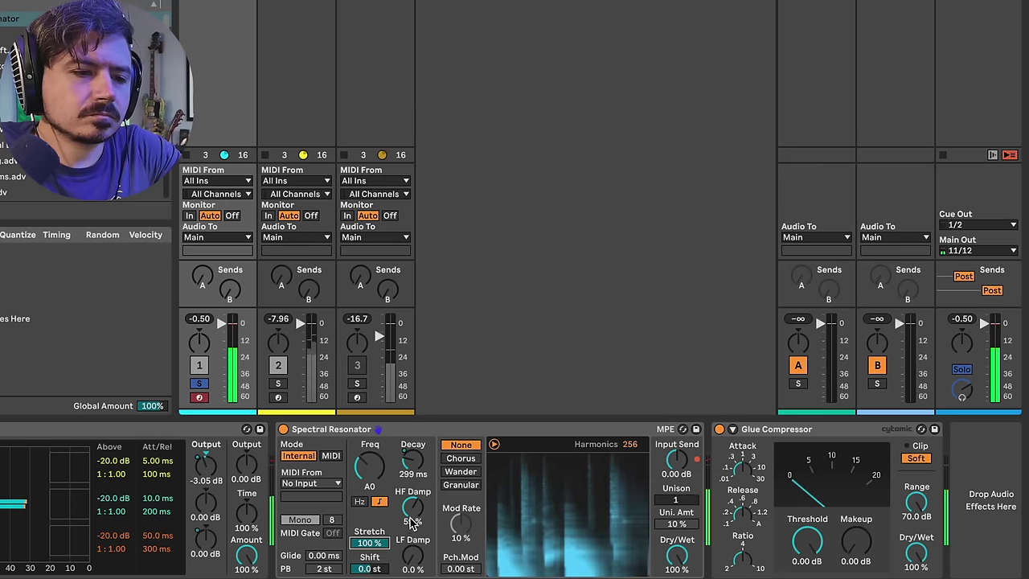
left_click_drag(411, 523, 420, 517)
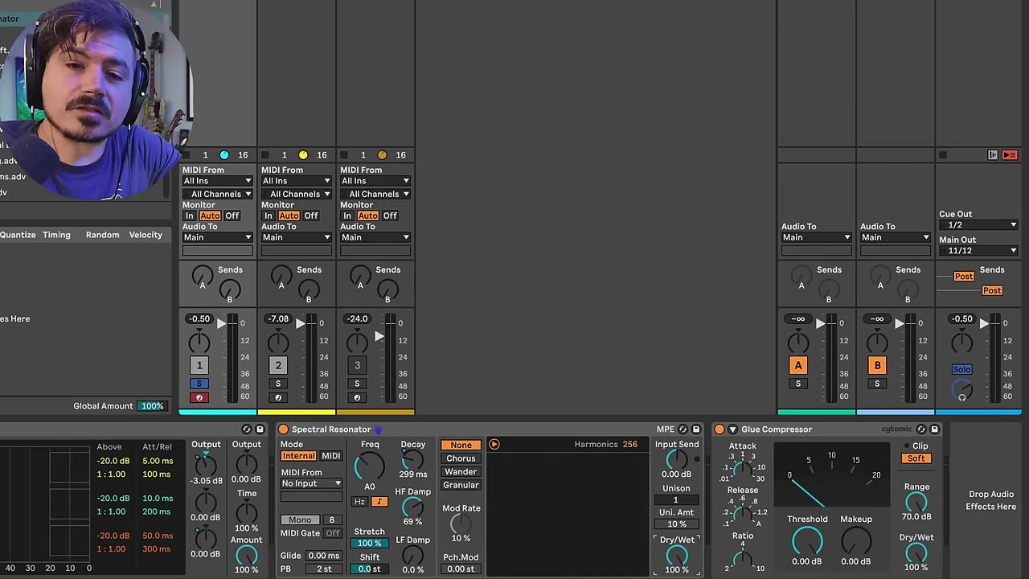
key("space")
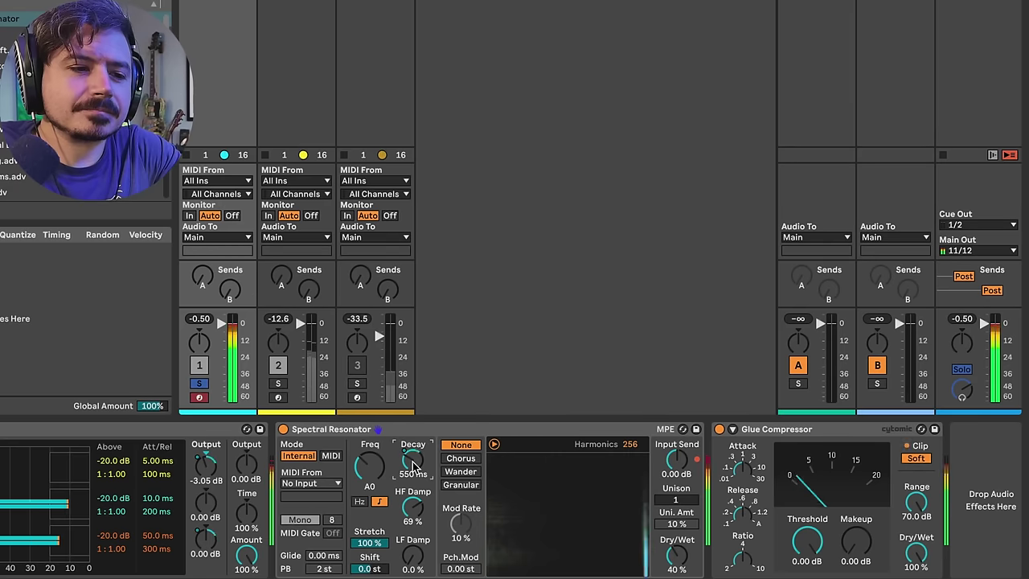
left_click_drag(412, 464, 412, 440)
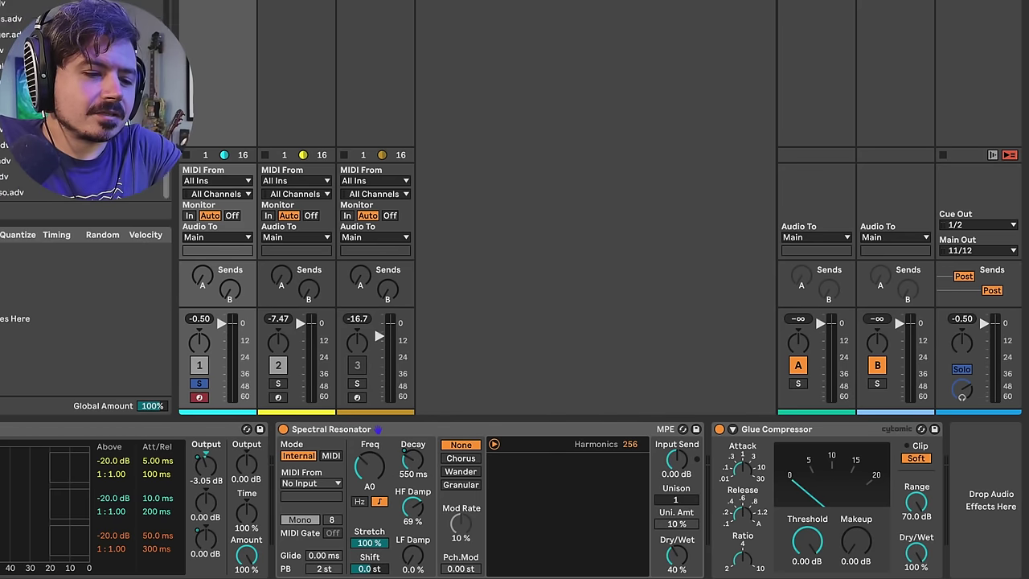
Insert an Amp before the Glue Compressor, using the Blues model with Treble and Presence at 0.00 and Dual output
left_click_drag(283, 186, 715, 503)
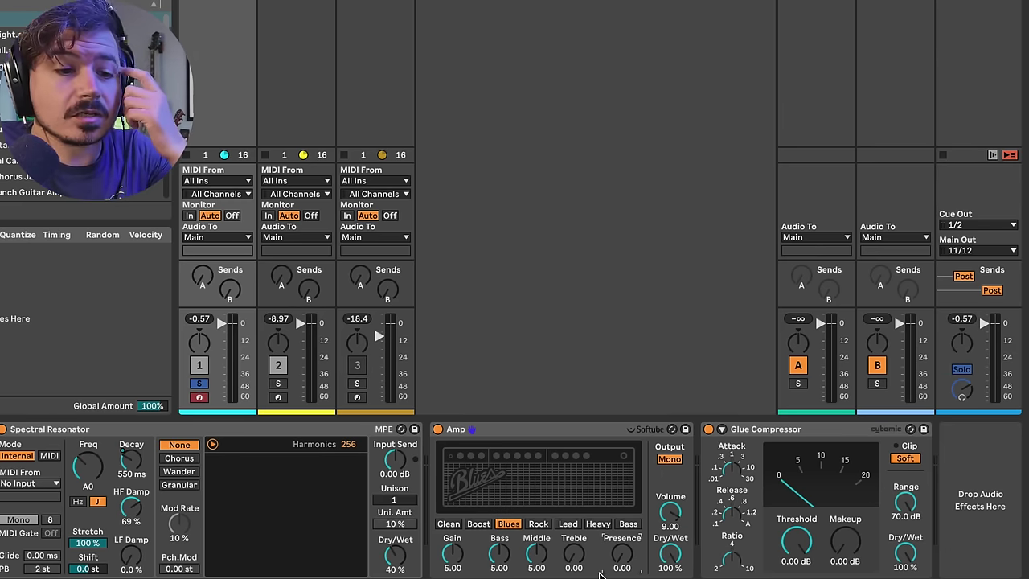
left_click(670, 460)
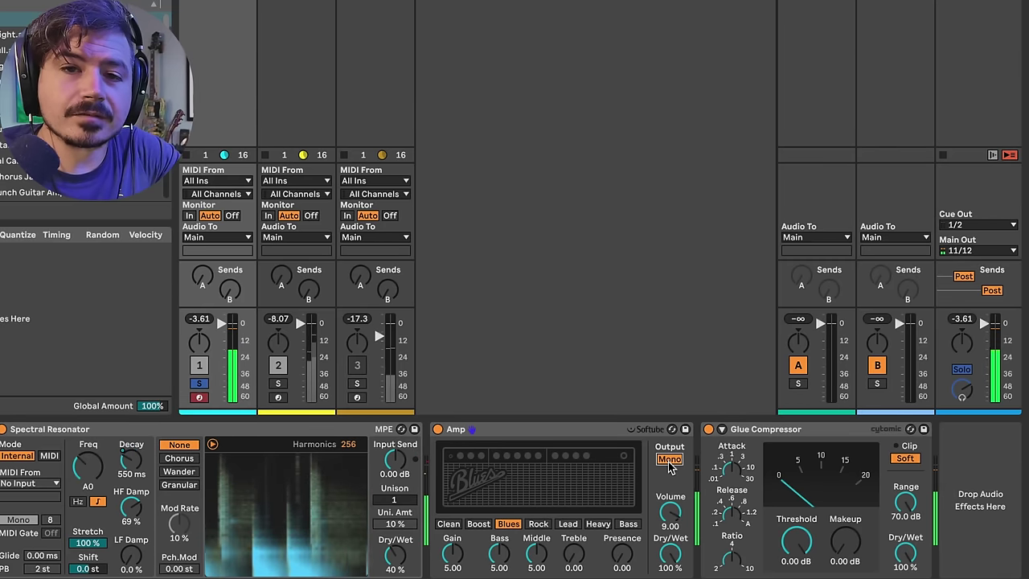
left_click(669, 460)
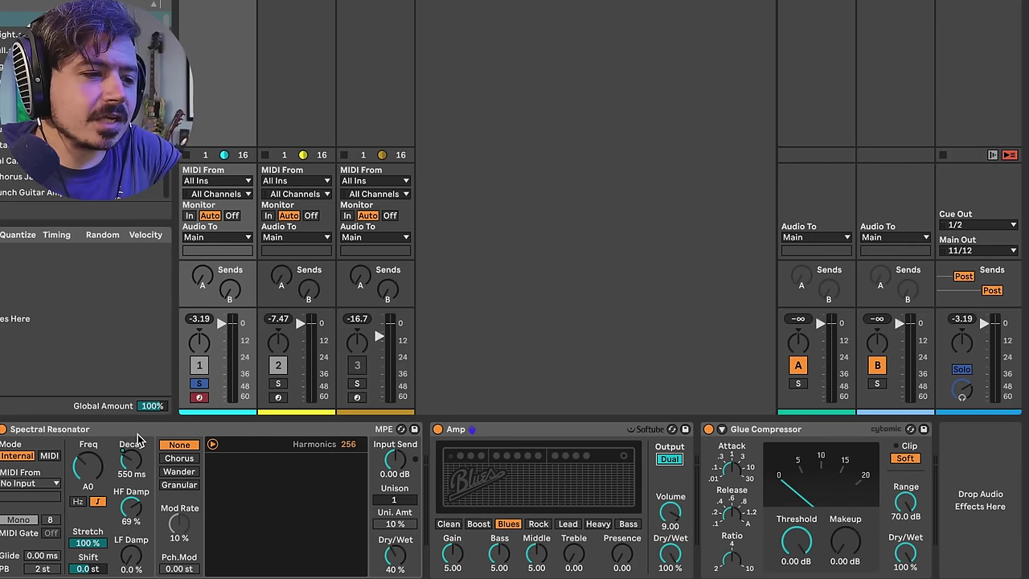
Set the Spectral Resonator's modulation to Wander with a 1.0 % Mod Rate, keeping Stretch at 100 %
left_click(180, 459)
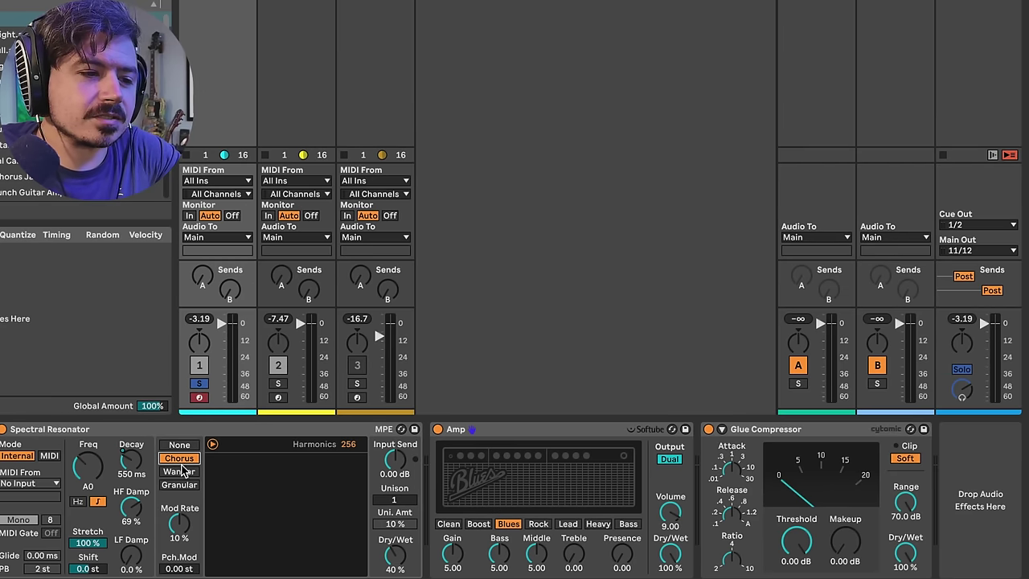
left_click(179, 473)
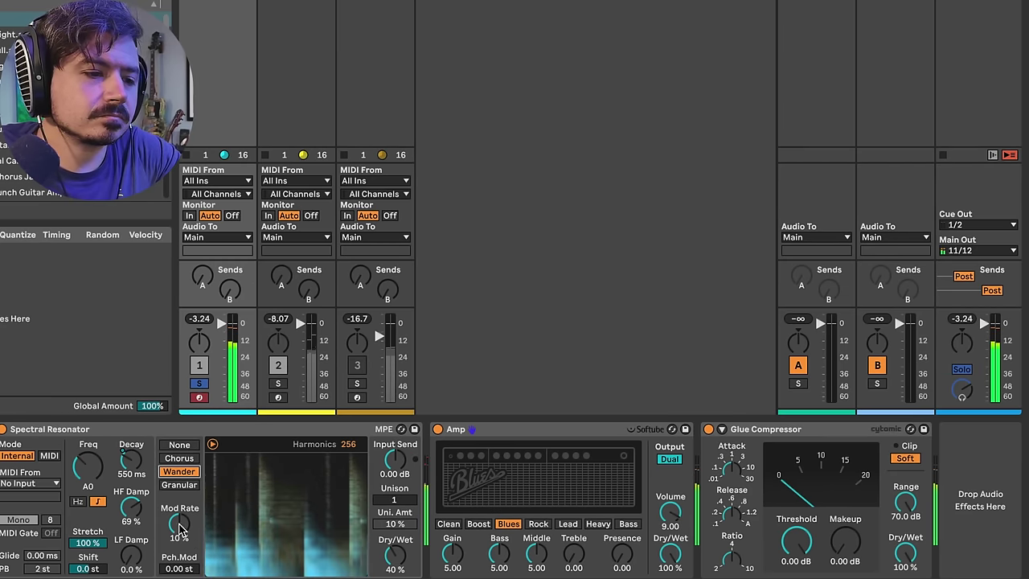
left_click_drag(179, 522, 179, 554)
left_click_drag(90, 568, 90, 542)
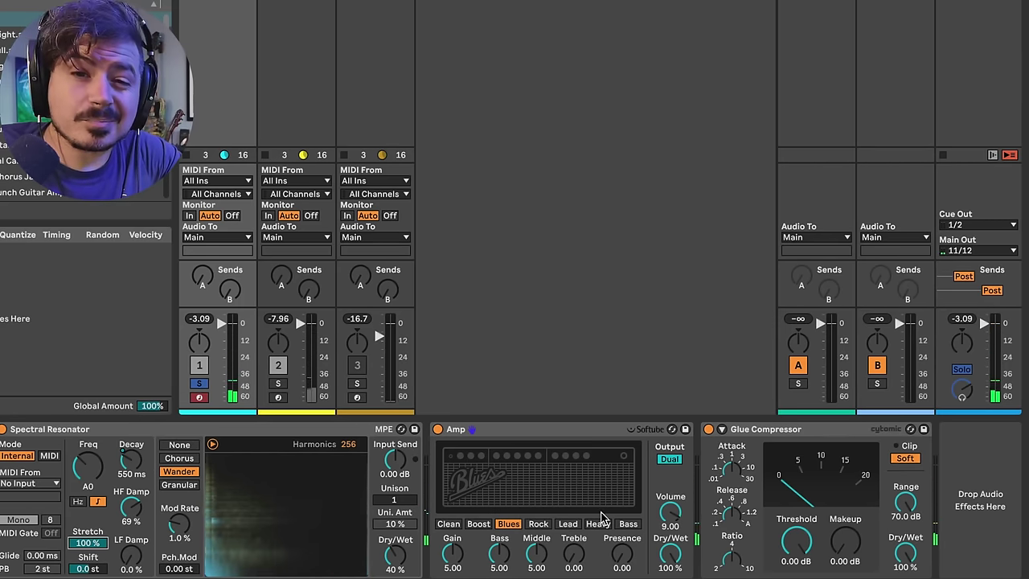
Switch the Amp to the Rock model and, while auditioning, try a Gain of 2.22 with Dry/Wet at 23.0 %
left_click(539, 524)
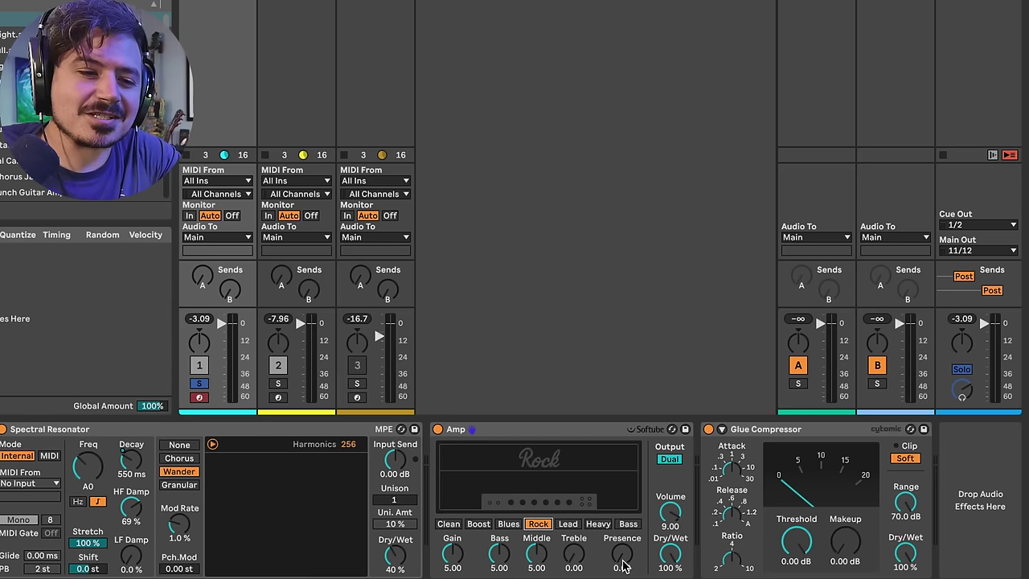
left_click_drag(674, 556, 674, 566)
left_click_drag(453, 553, 452, 577)
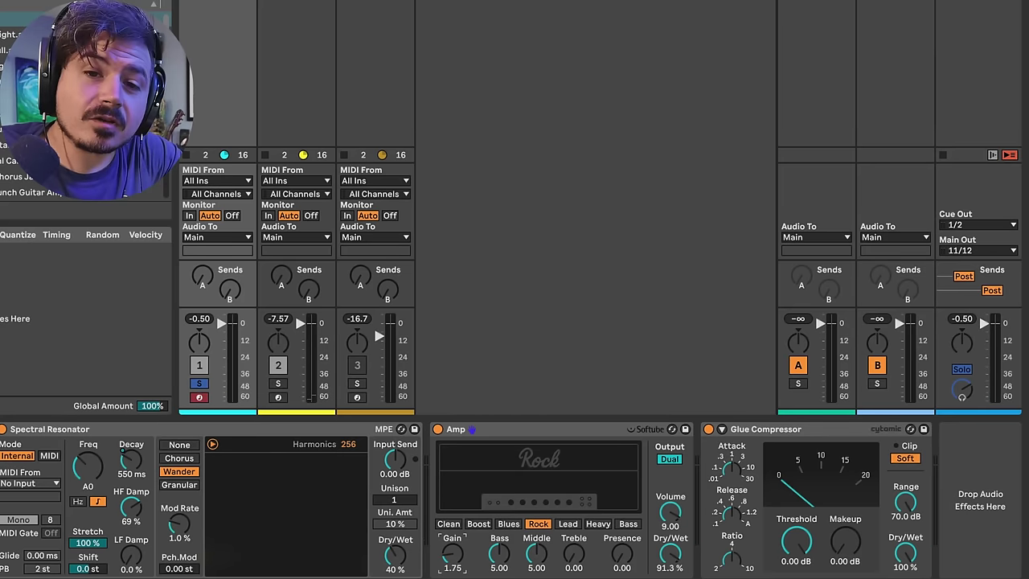
scroll(466, 552, "left", 2)
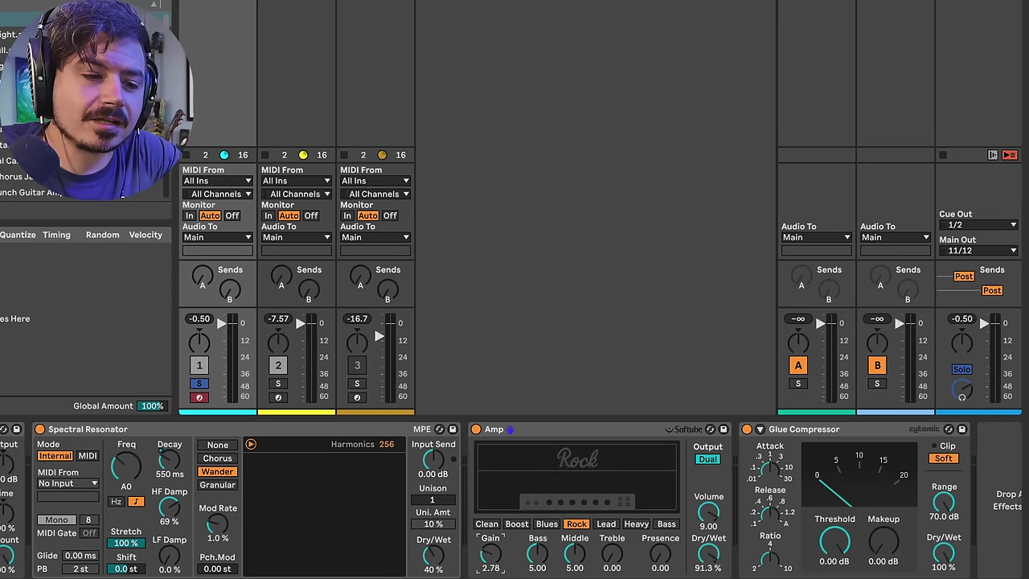
key("space")
left_click_drag(490, 553, 490, 576)
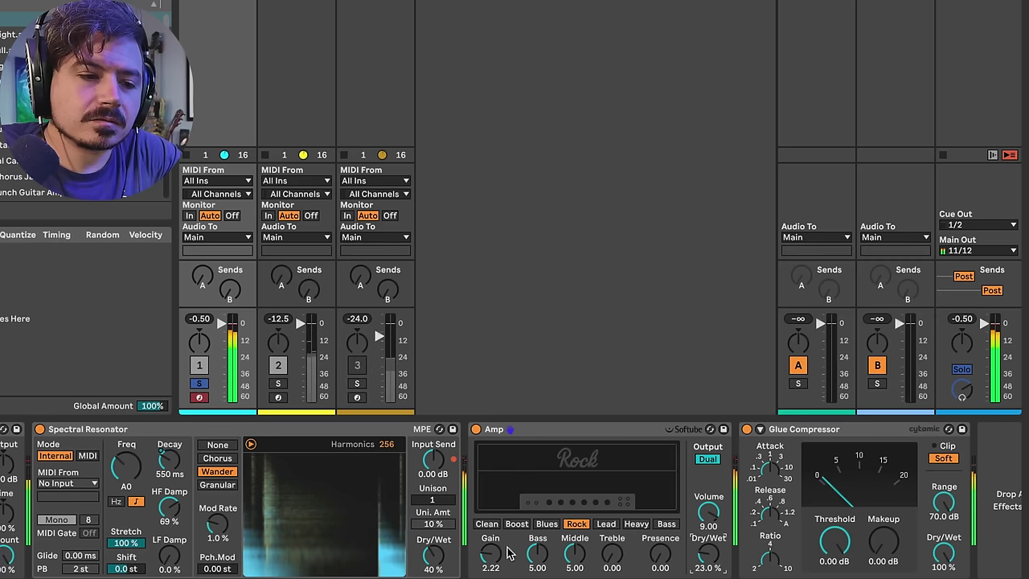
Set the Amp's Dry/Wet to 46.0 % and lower its Gain to 0.00 during playback
left_click_drag(505, 553, 504, 528)
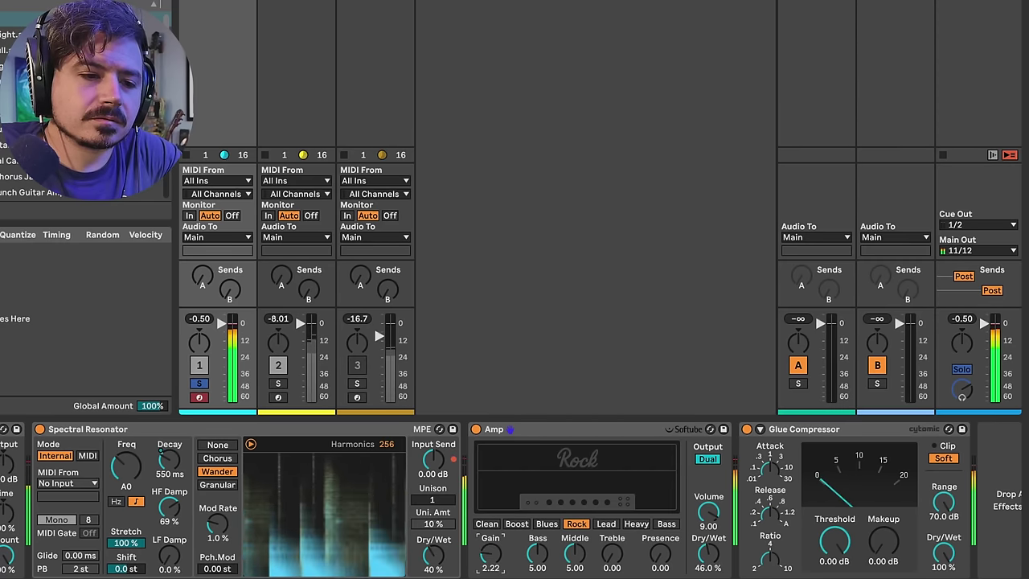
left_click_drag(497, 545, 497, 551)
mouse_move(573, 549)
left_mouse_down()
mouse_move(573, 578)
mouse_move(574, 535)
left_mouse_up()
mouse_move(490, 553)
left_mouse_down()
mouse_move(489, 521)
mouse_move(491, 555)
left_mouse_up()
left_click(712, 553)
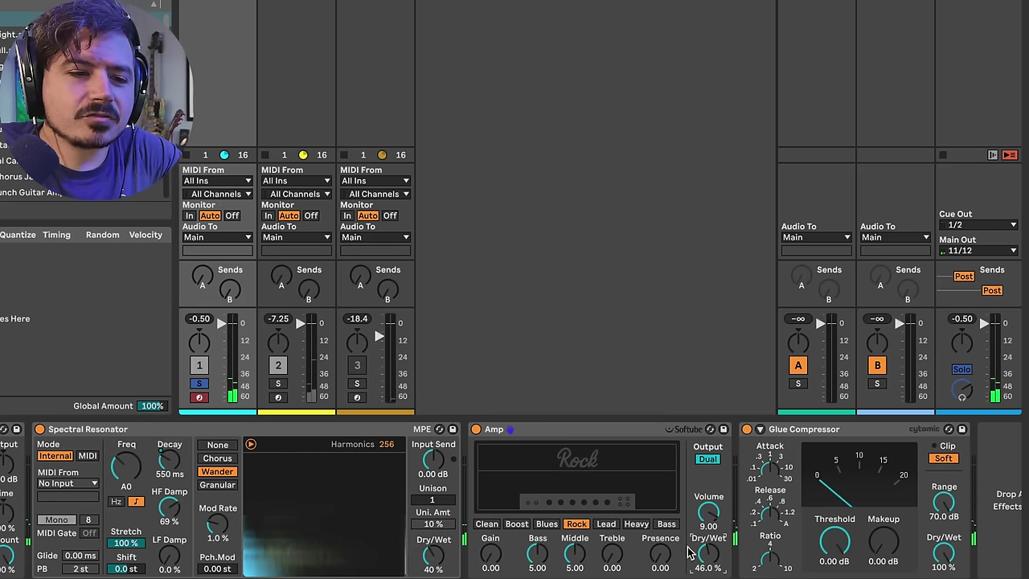
Map the Amp's Gain to the next free Envelope Follower slot at -50 % and raise the Gain to 5.08
scroll(512, 551, "left", 10)
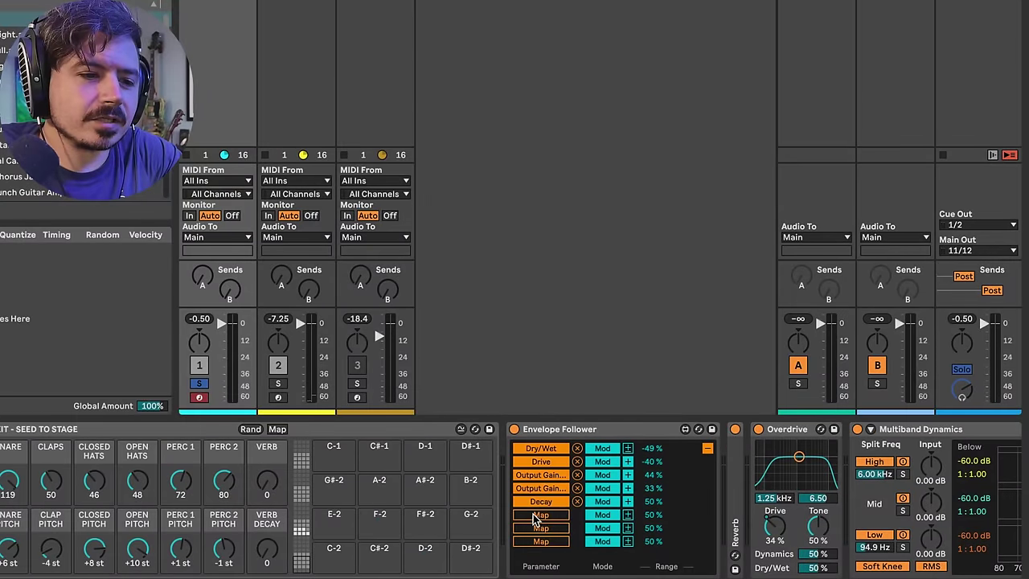
scroll(537, 518, "right", 10)
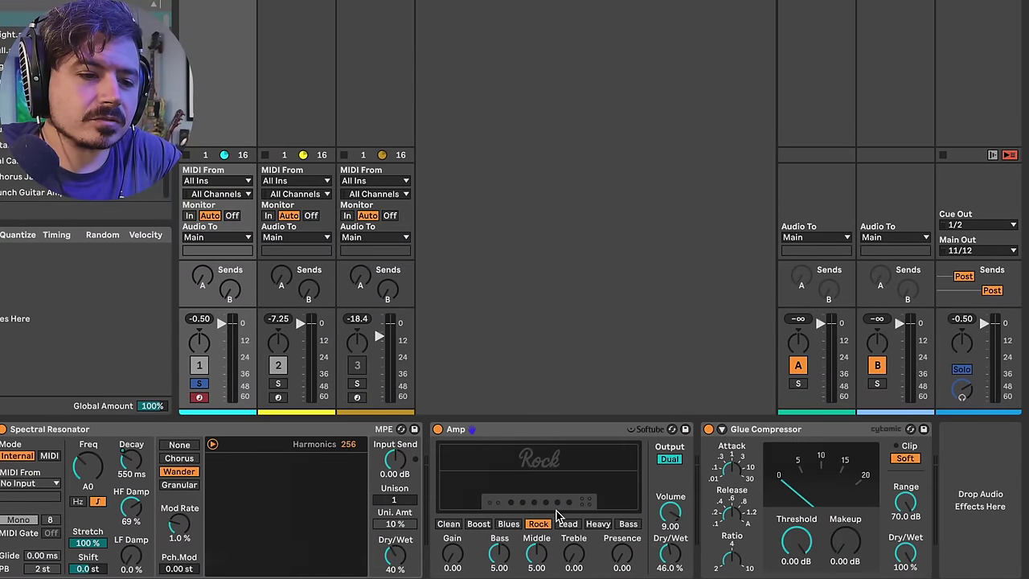
scroll(557, 510, "left", 1)
scroll(513, 564, "left", 5)
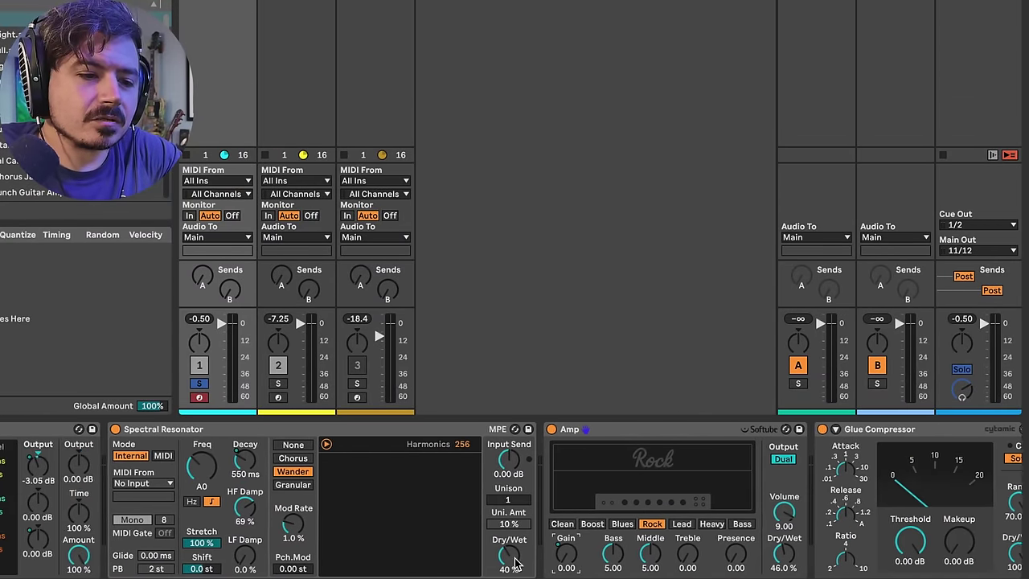
scroll(515, 566, "right", 3)
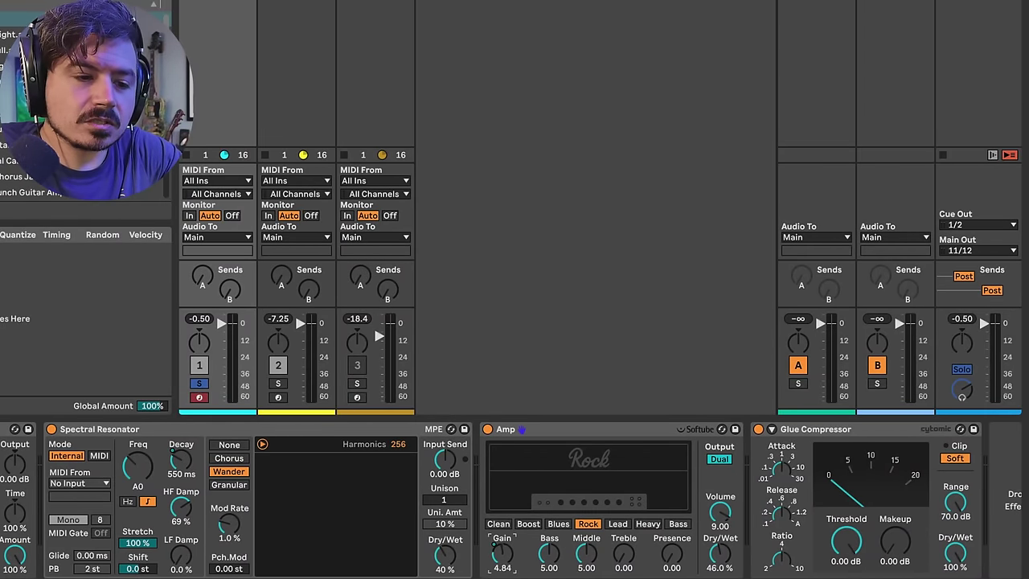
scroll(509, 560, "left", 15)
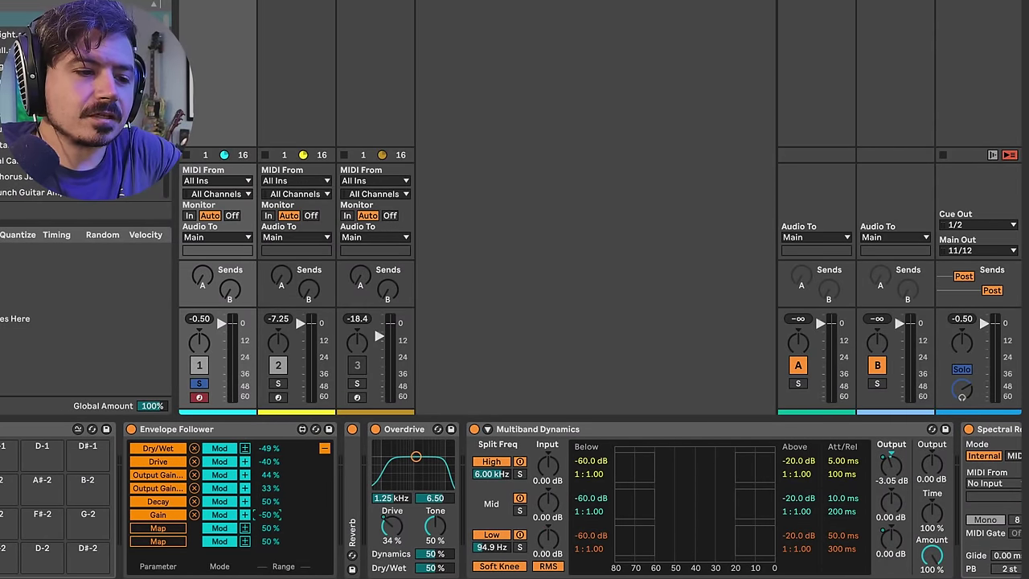
scroll(273, 531, "right", 15)
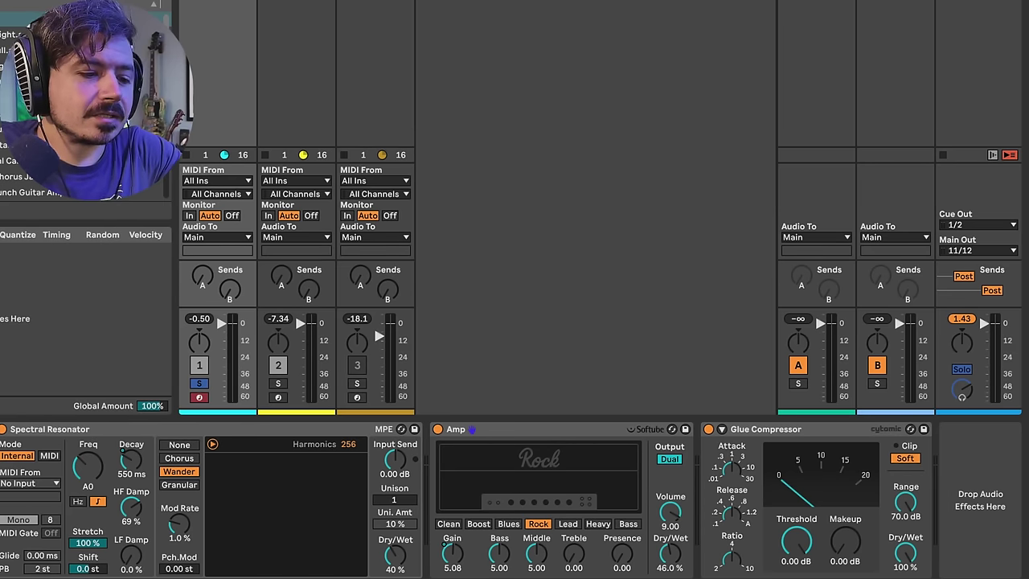
Insert an EQ Eight between the Amp and Glue Compressor and shape band 8 as a low-pass at about 4.54 kHz, sweeping its frequency
left_click_drag(697, 332, 700, 501)
left_click(624, 569)
left_click_drag(633, 504, 573, 512)
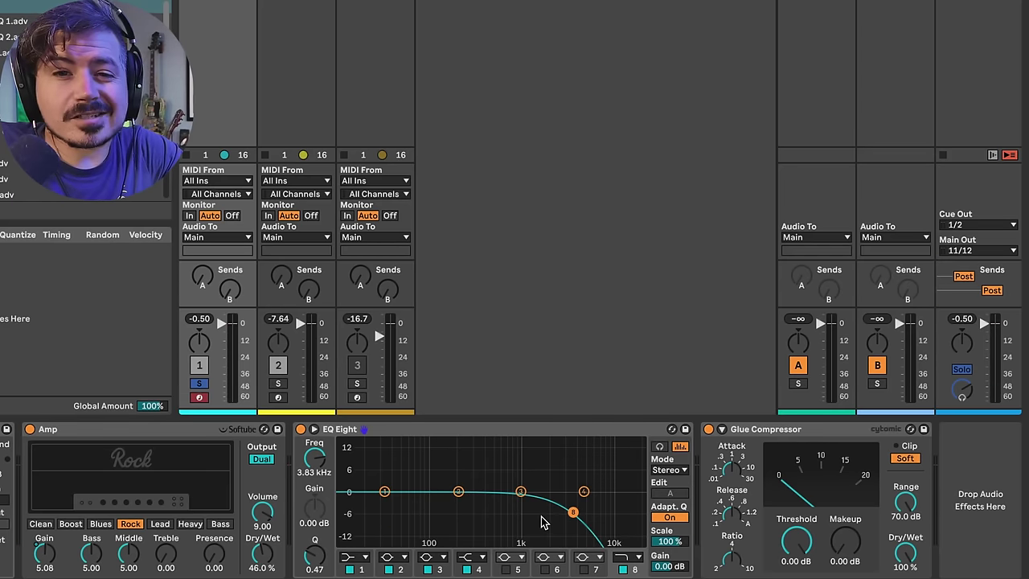
left_click(170, 449)
key("space")
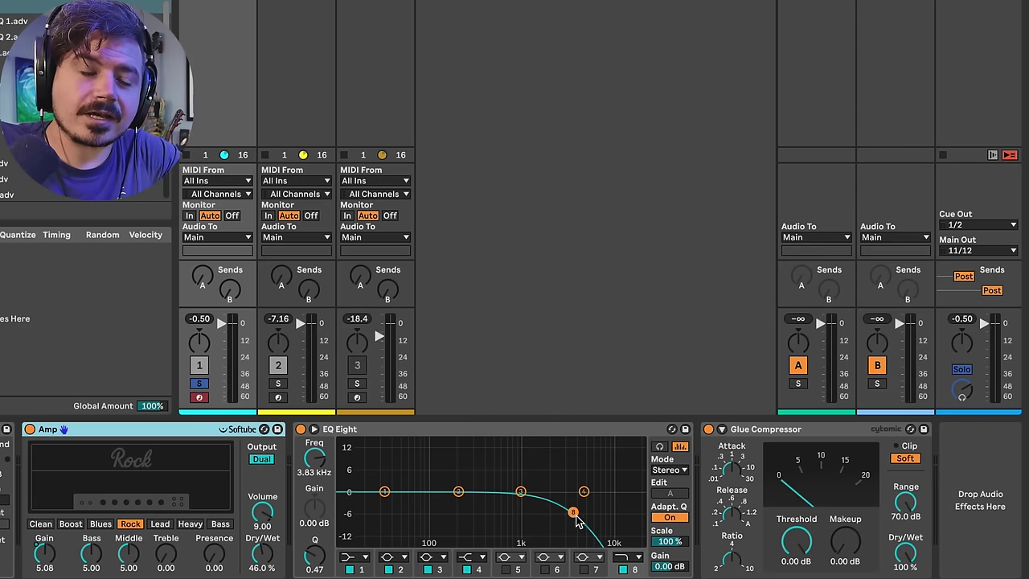
left_click_drag(575, 516, 580, 512)
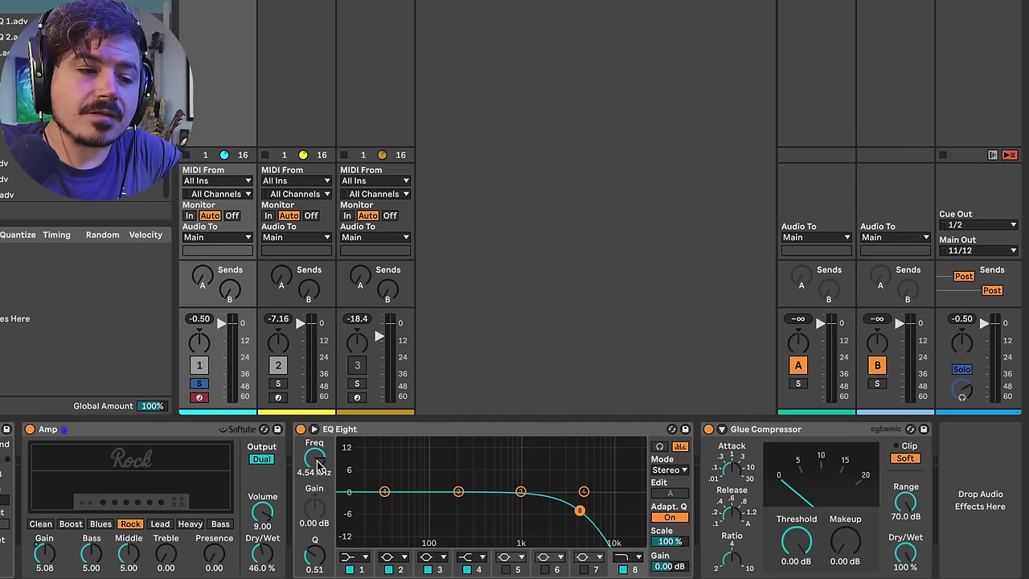
left_click_drag(314, 457, 314, 498)
left_click_drag(504, 510, 581, 509)
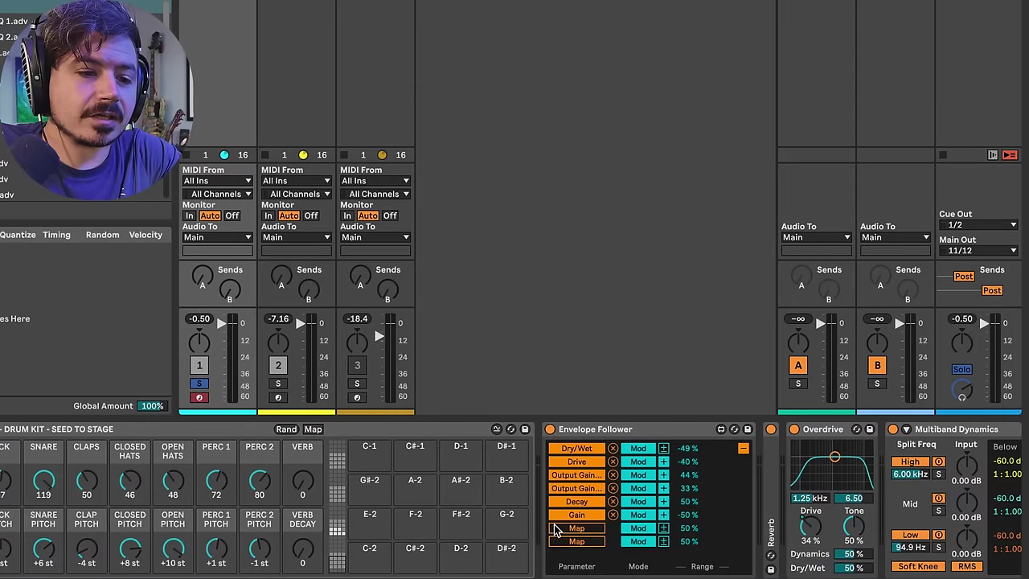
Map the EQ Eight's band 8 frequency to the next free Envelope Follower slot at 34 % and start playback
left_click(577, 528)
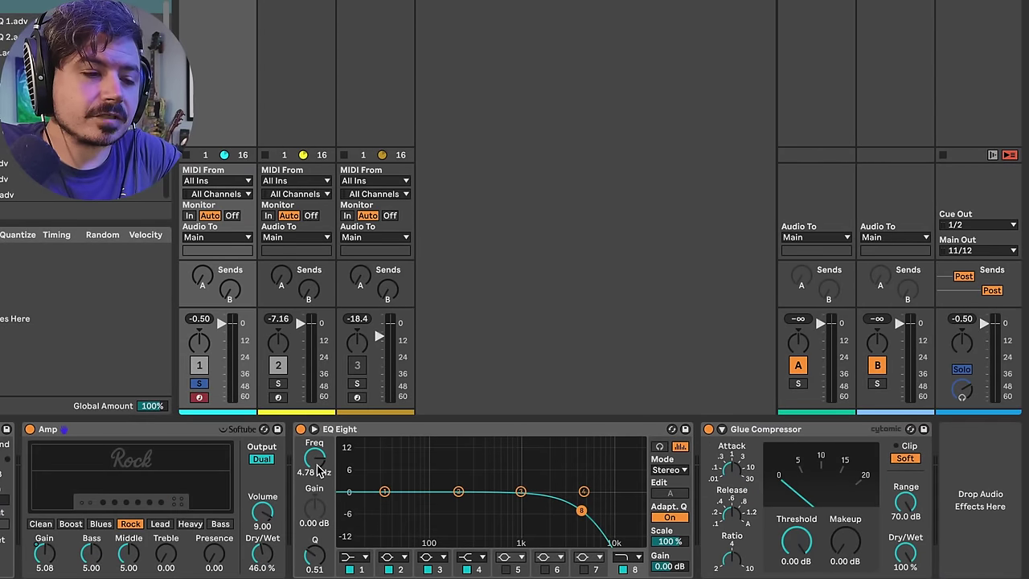
scroll(361, 492, "left", 10)
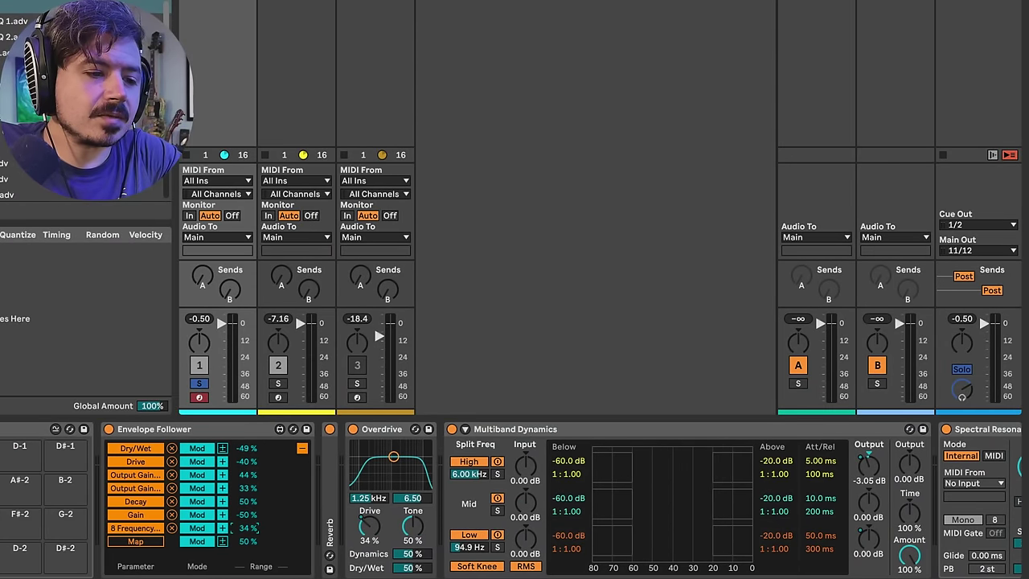
scroll(247, 537, "right", 10)
key("space")
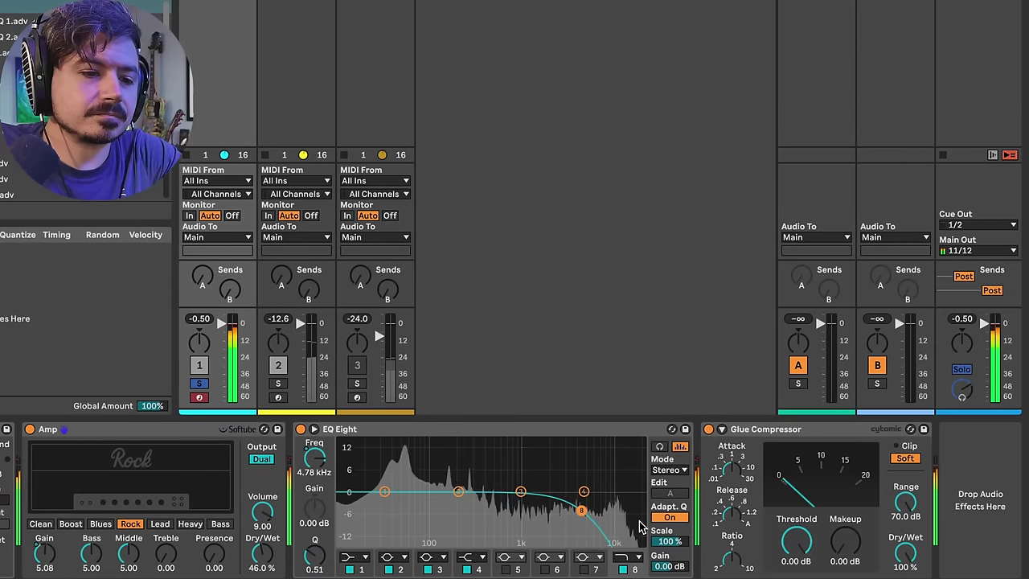
Try different cutoff and Q settings for the EQ Eight's band 8 low-pass, ending at 4.17 kHz with Q 0.51
left_click_drag(582, 512, 586, 512)
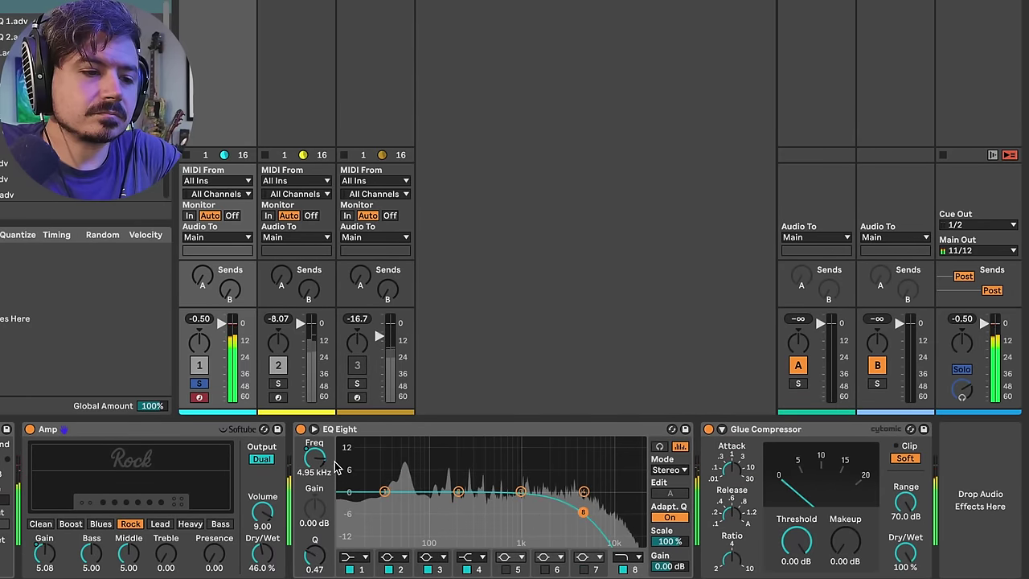
left_click_drag(336, 466, 336, 486)
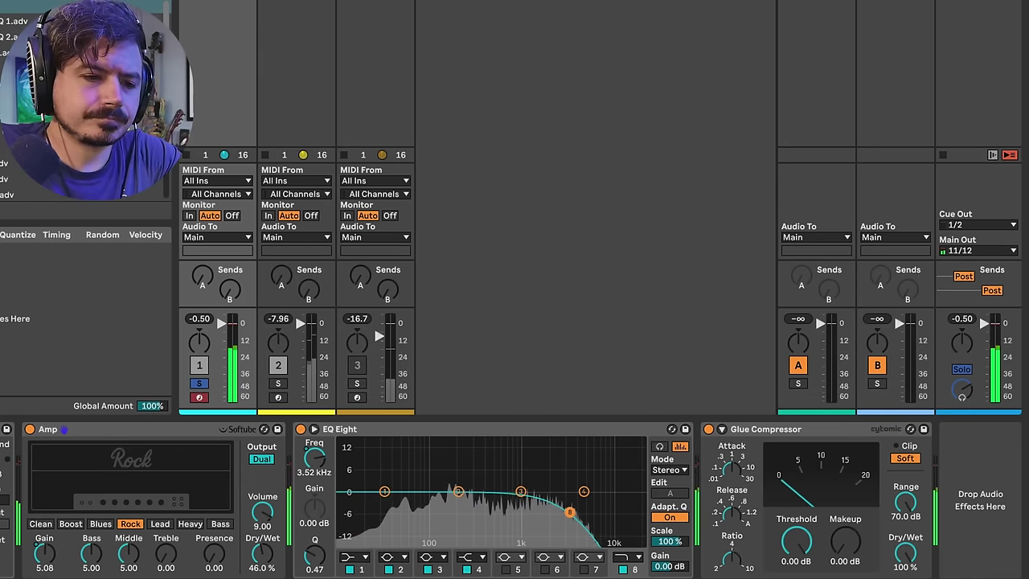
left_click_drag(570, 513, 581, 512)
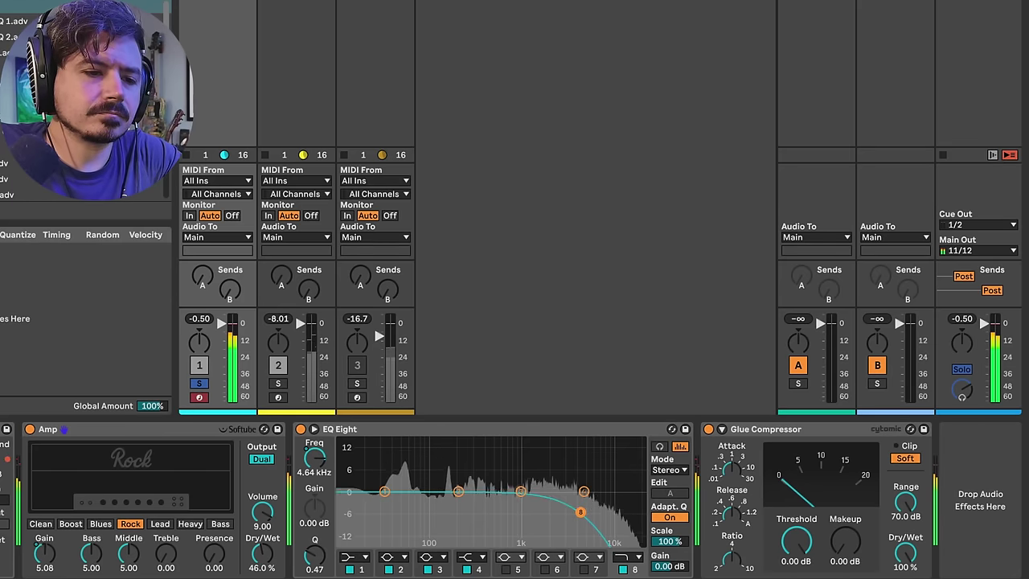
scroll(581, 512, "left", 2)
left_click_drag(640, 512, 626, 516)
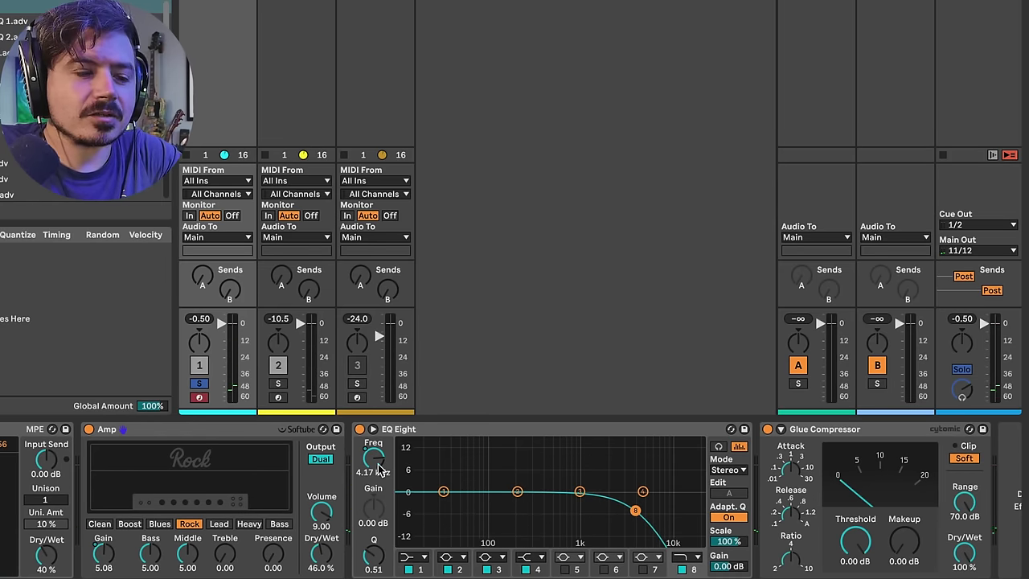
Set the EQ Eight's band 8 to 8.28 kHz with Q 0.27, comparing the sound with the EQ bypassed and active
key("space")
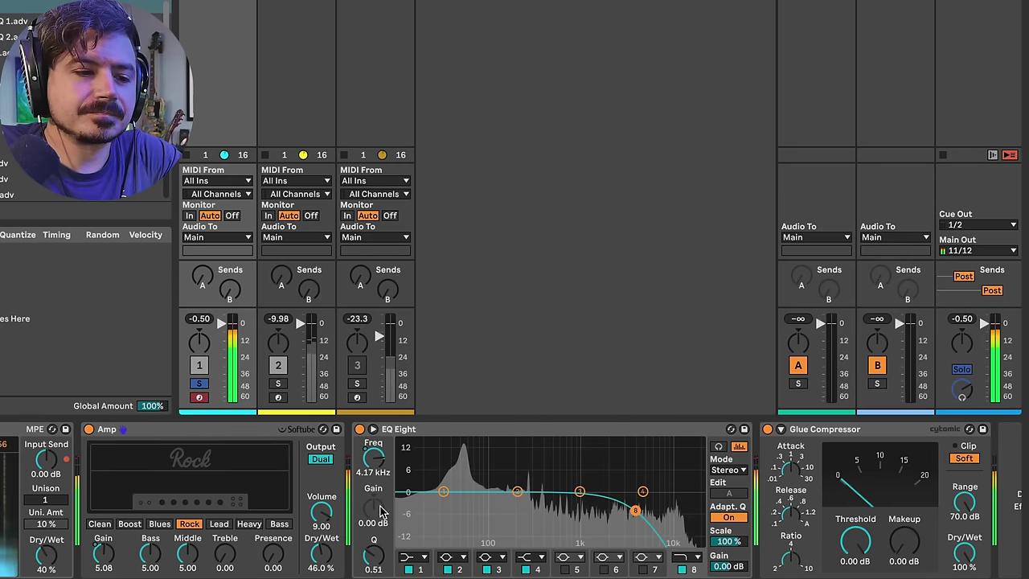
left_click_drag(373, 555, 373, 545)
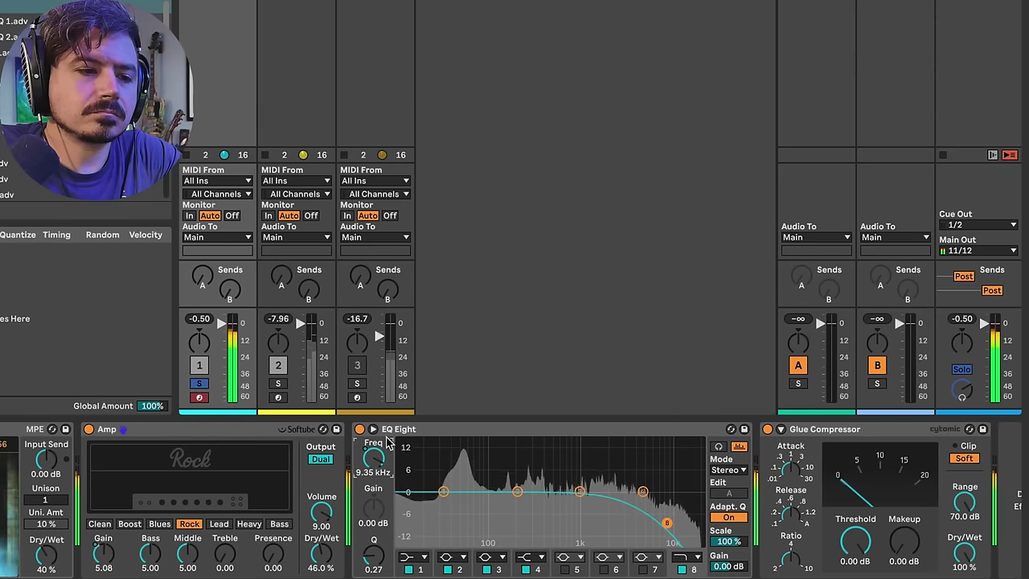
left_click(360, 430)
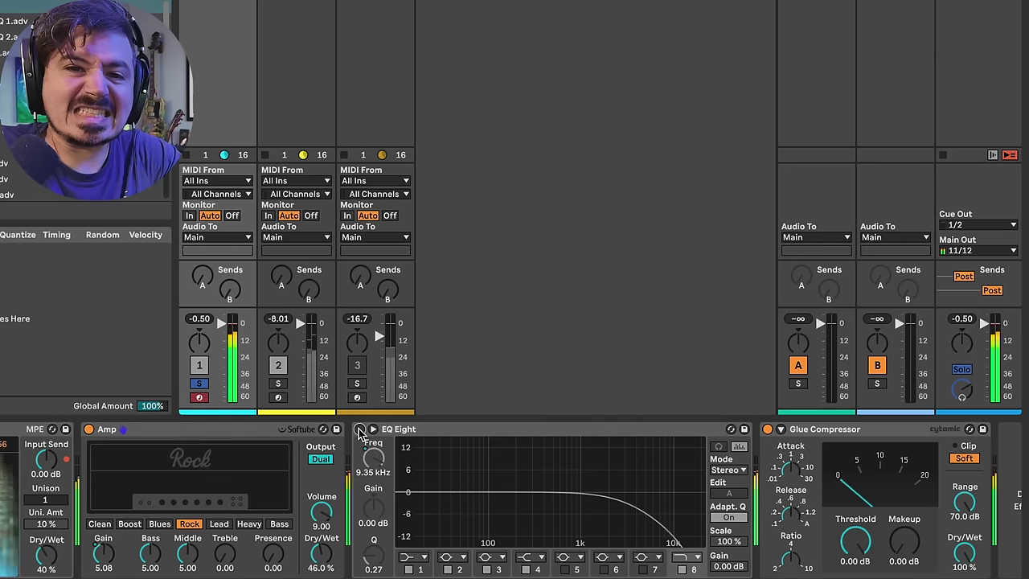
left_click(359, 430)
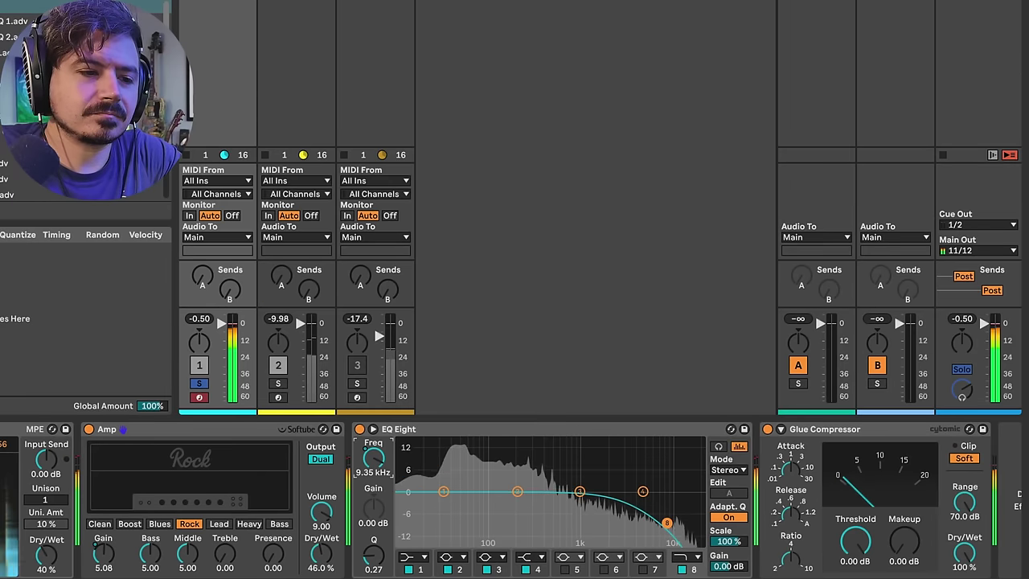
left_click_drag(373, 458, 373, 462)
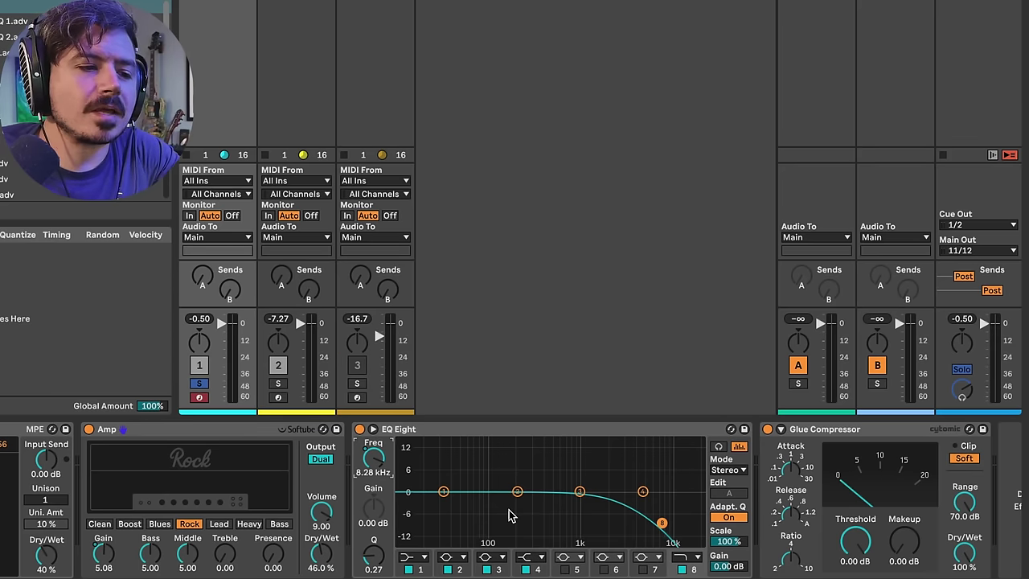
Collapse the Envelope Follower's mapping list and set its Fall to 100 % and Gain to 4.4 dB while auditioning
scroll(510, 515, "left", 10)
left_click(432, 449)
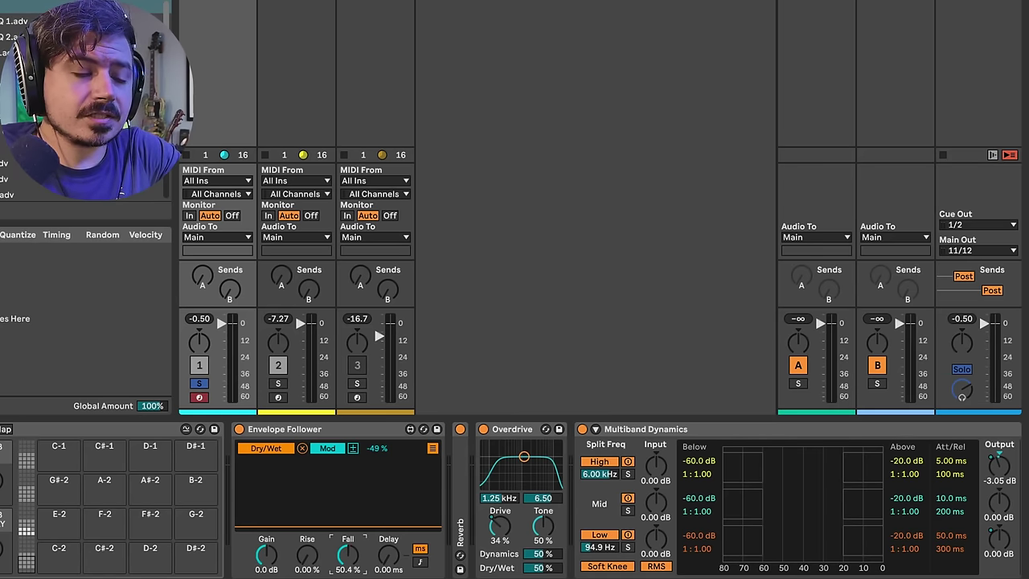
left_click_drag(347, 555, 347, 526)
key("space")
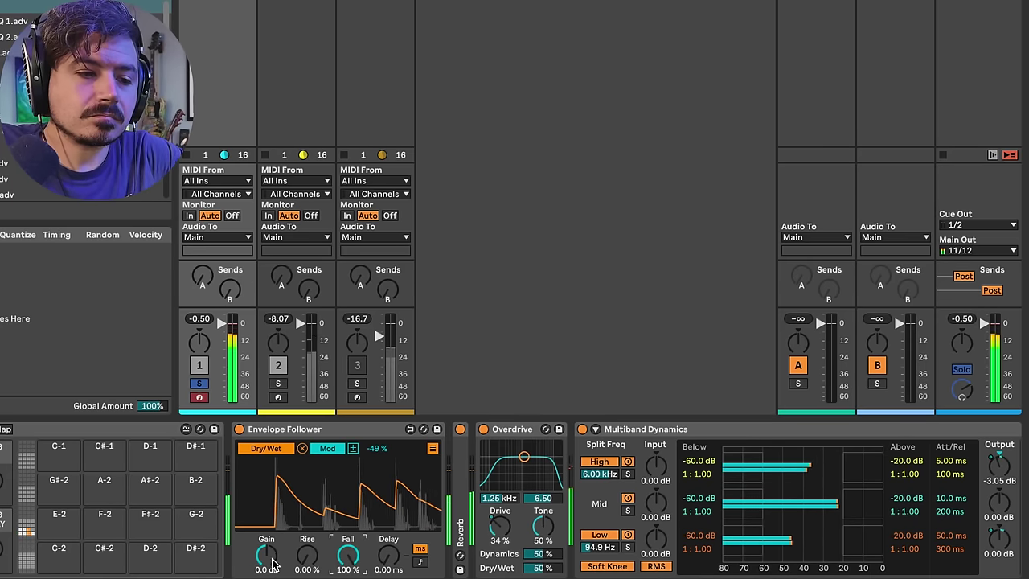
left_click_drag(267, 555, 266, 536)
left_click(348, 568)
key("space")
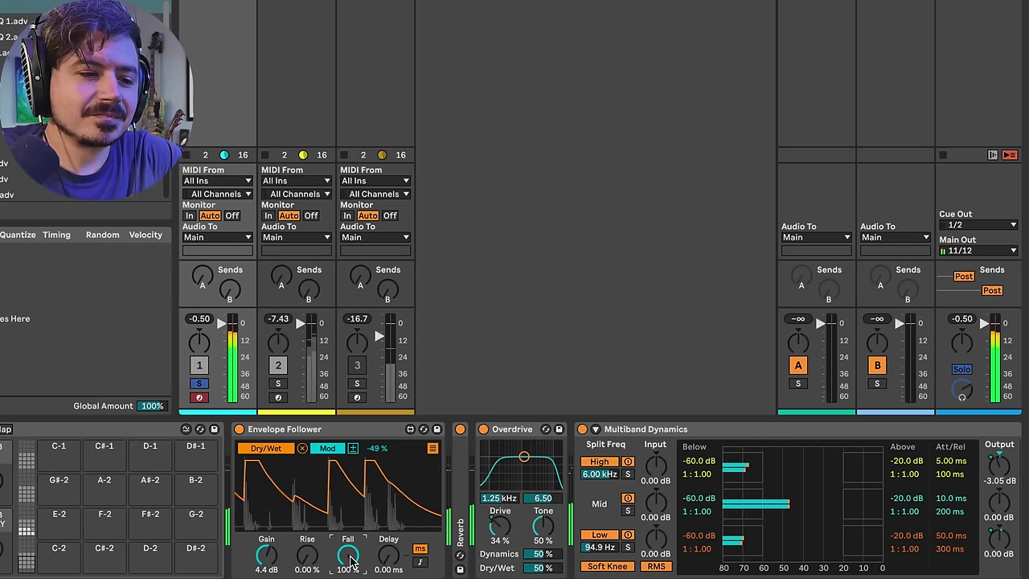
Audition Envelope Follower Fall values of 87.4 % and 100 % and a Gain of 3.3 dB, ending with Fall 85.0 % and Gain 4.7 dB
left_click_drag(349, 560, 350, 572)
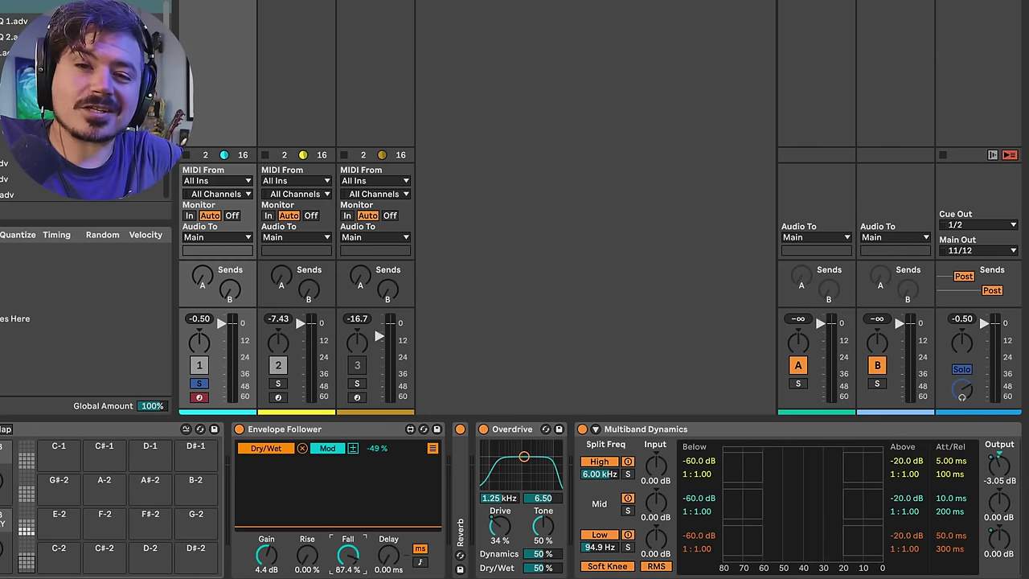
key("space")
left_click_drag(348, 555, 348, 503)
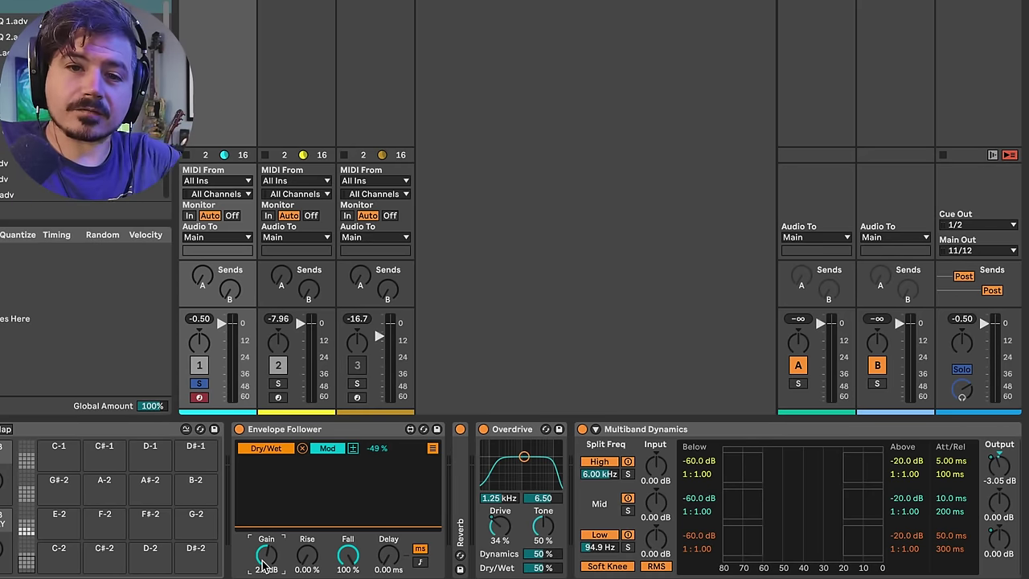
key("space")
left_click_drag(269, 556, 269, 549)
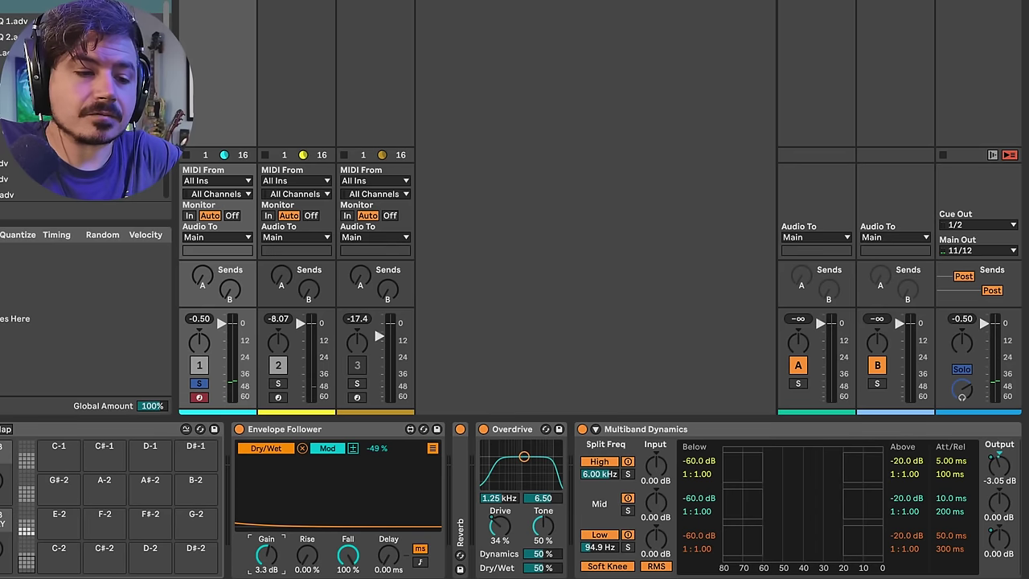
key("space")
mouse_move(267, 555)
left_mouse_down()
mouse_move(267, 578)
mouse_move(267, 543)
mouse_move(266, 553)
left_mouse_up()
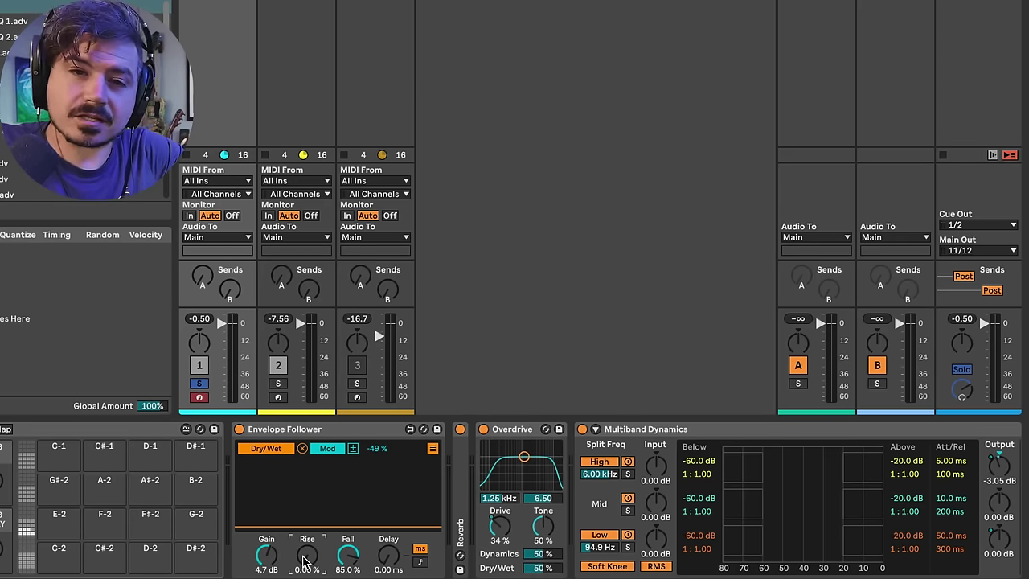
Try a Rise of 18.1 %, restore it to 0.00 % with Fall at 100 %, and try a Delay of 66.9 ms before zeroing it
key("space")
left_click_drag(303, 561, 304, 529)
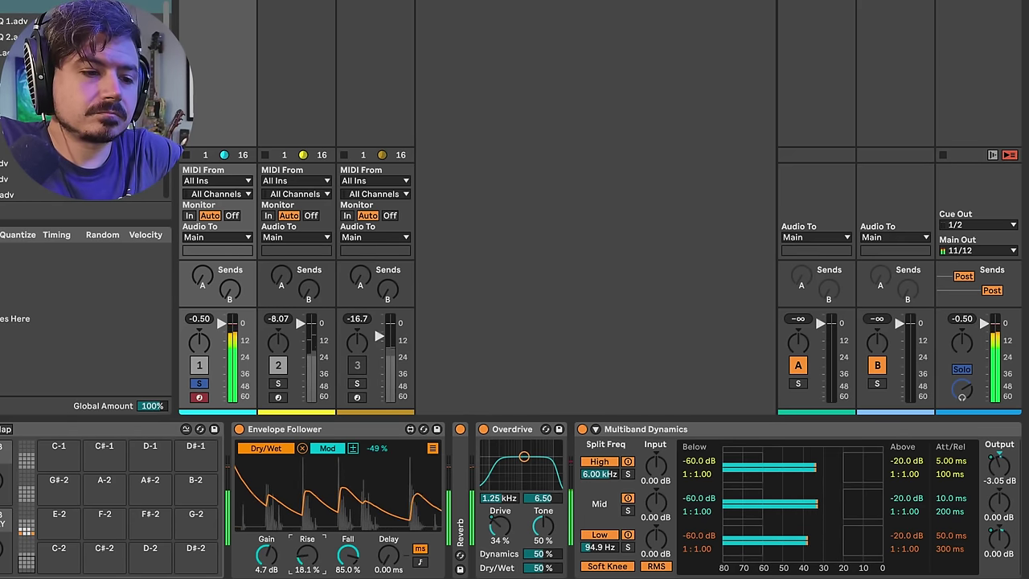
left_click_drag(345, 558, 307, 574)
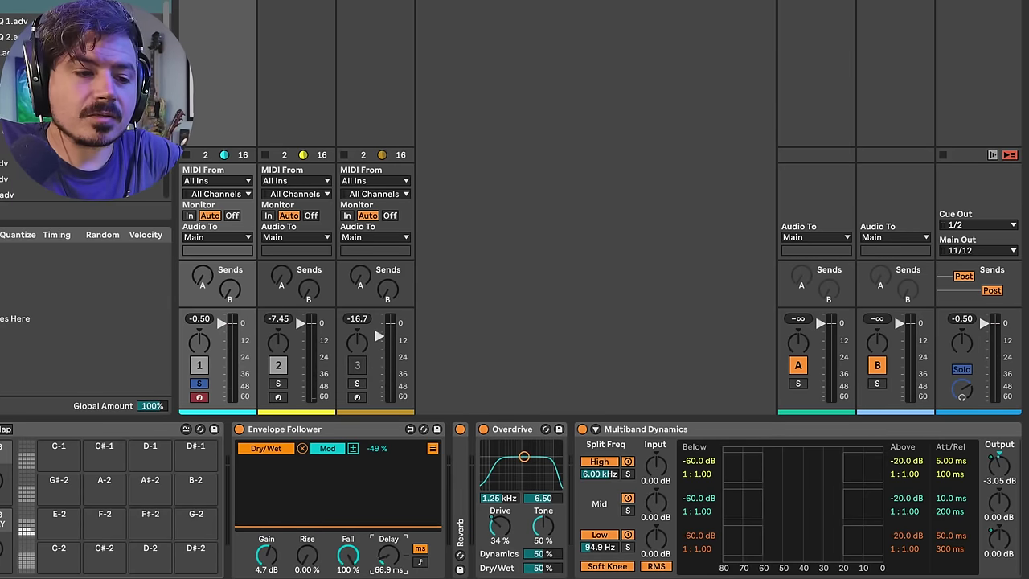
key("space")
left_click_drag(388, 554, 388, 572)
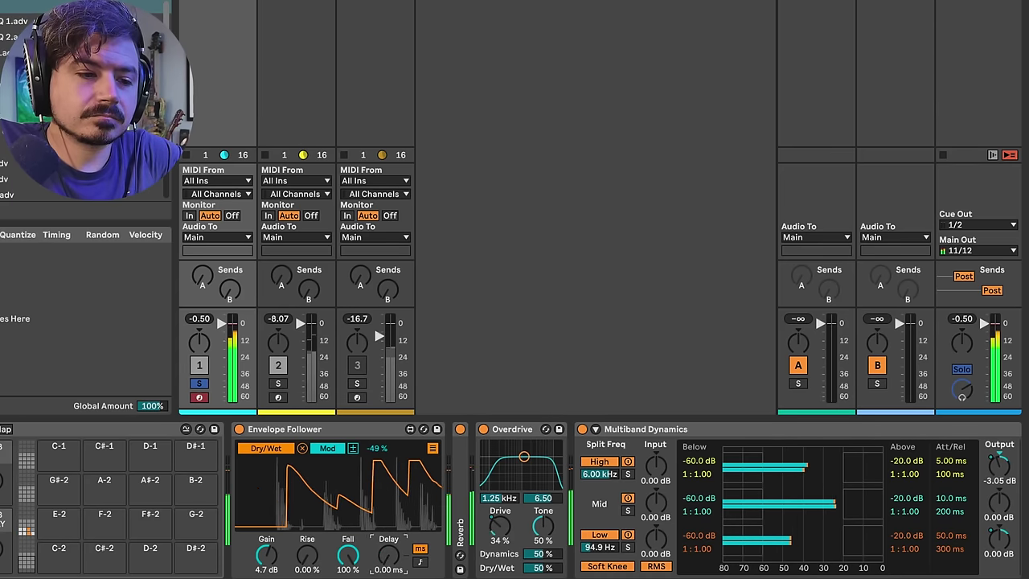
Switch the Envelope Follower's Delay to tempo sync at 1, and set Fall to 52.0 % and Gain to 1.9 dB
left_click(420, 562)
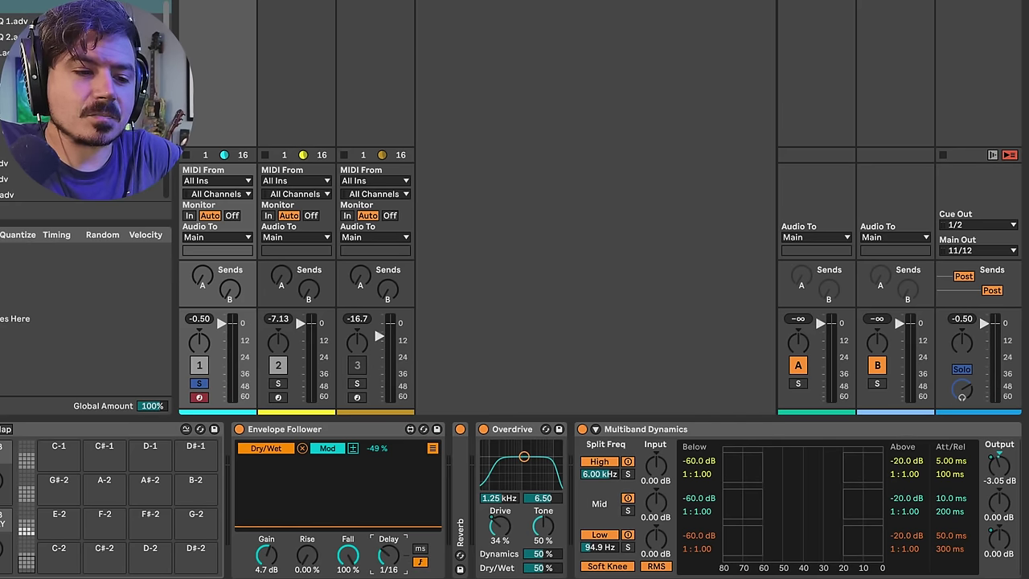
key("space")
left_click_drag(394, 563, 388, 518)
left_click(388, 554)
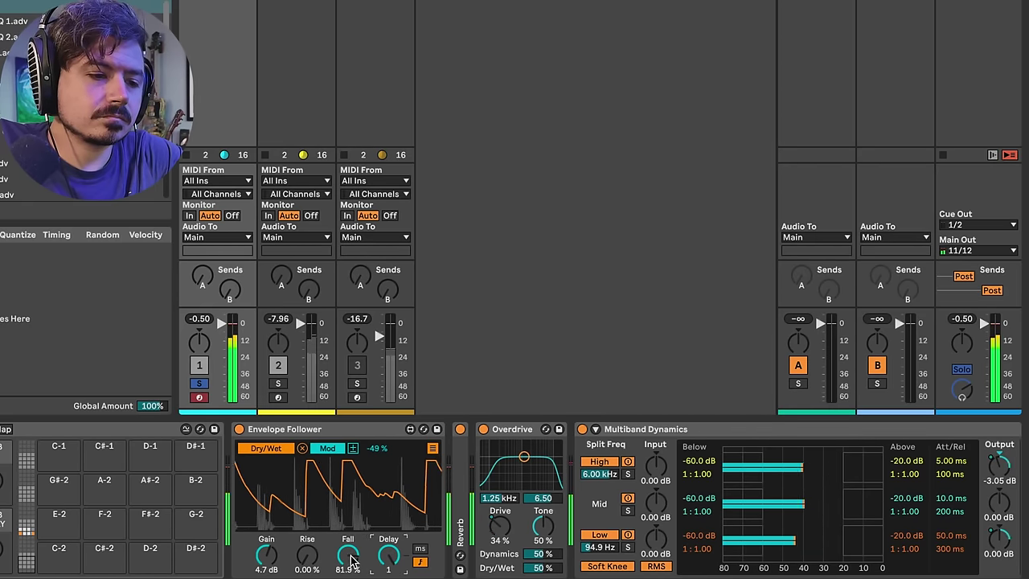
mouse_move(348, 547)
left_mouse_down()
mouse_move(348, 578)
mouse_move(347, 556)
left_mouse_up()
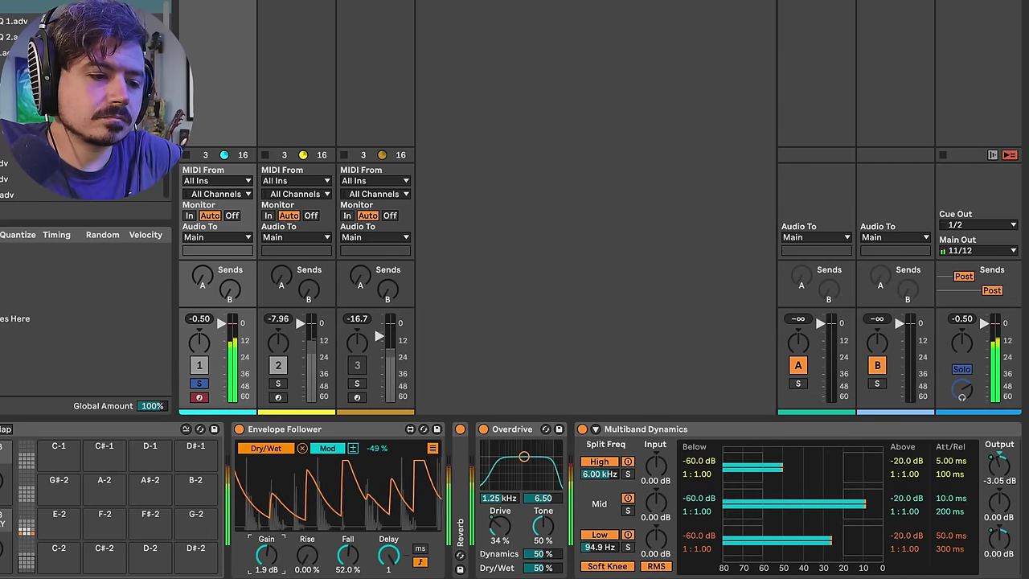
Set the Overdrive's Dry/Wet to 20 % and unfold the Reverb device
left_click_drag(555, 568, 555, 578)
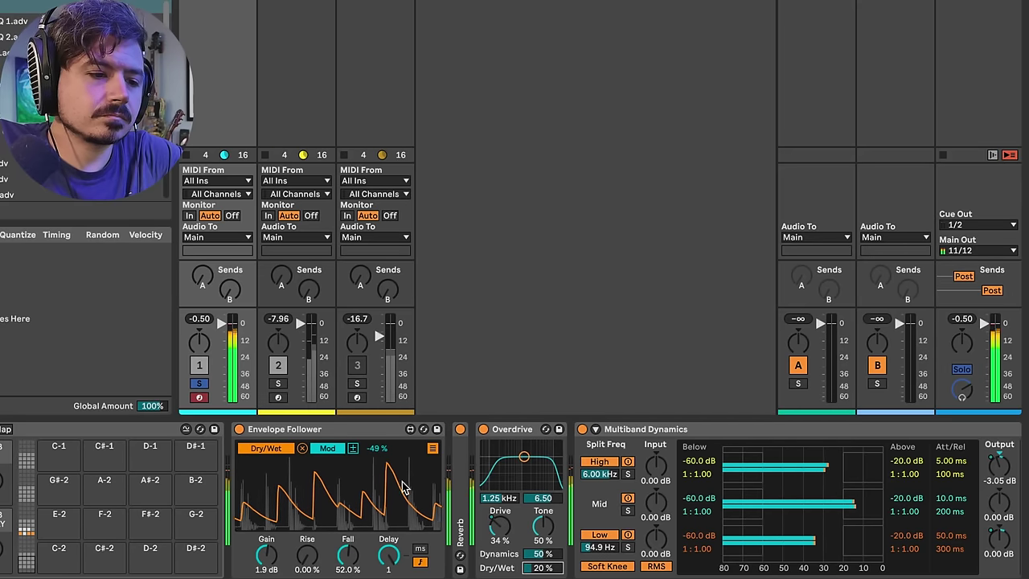
double_click(461, 487)
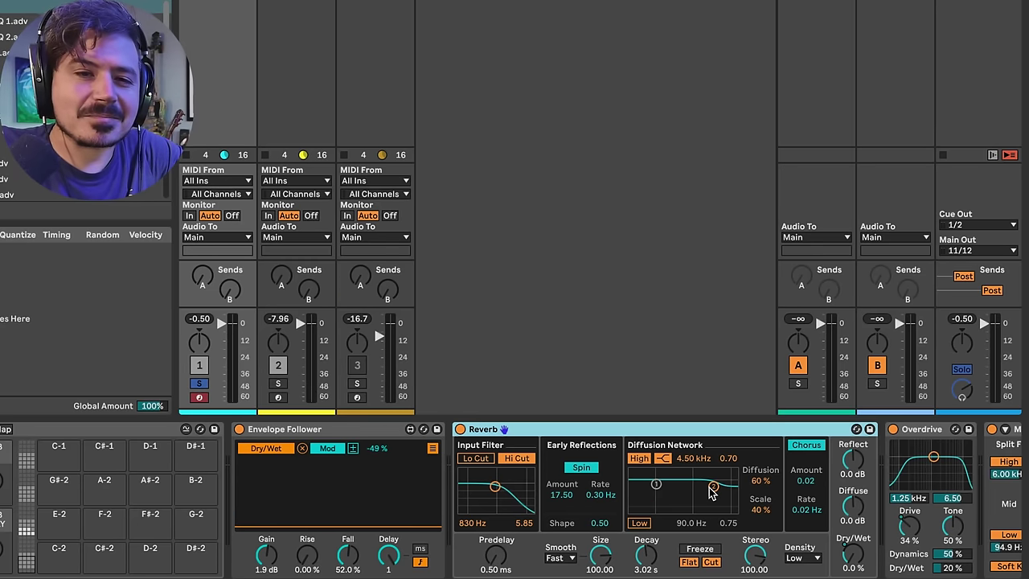
Insert an Auto Filter between the Amp and EQ Eight as a notch with the 24 slope and set its Res to 12 %
scroll(650, 515, "right", 3)
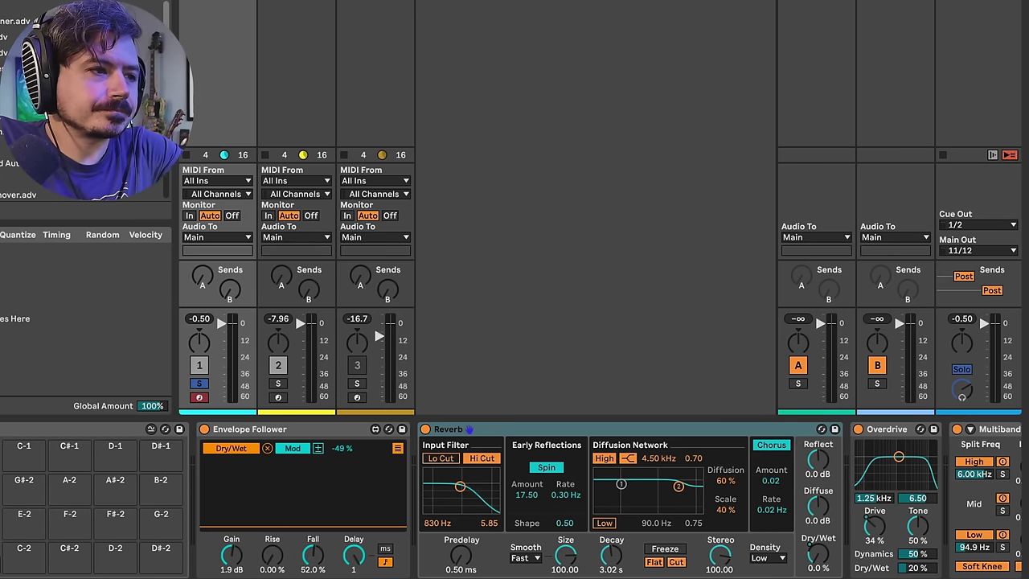
scroll(997, 515, "right", 20)
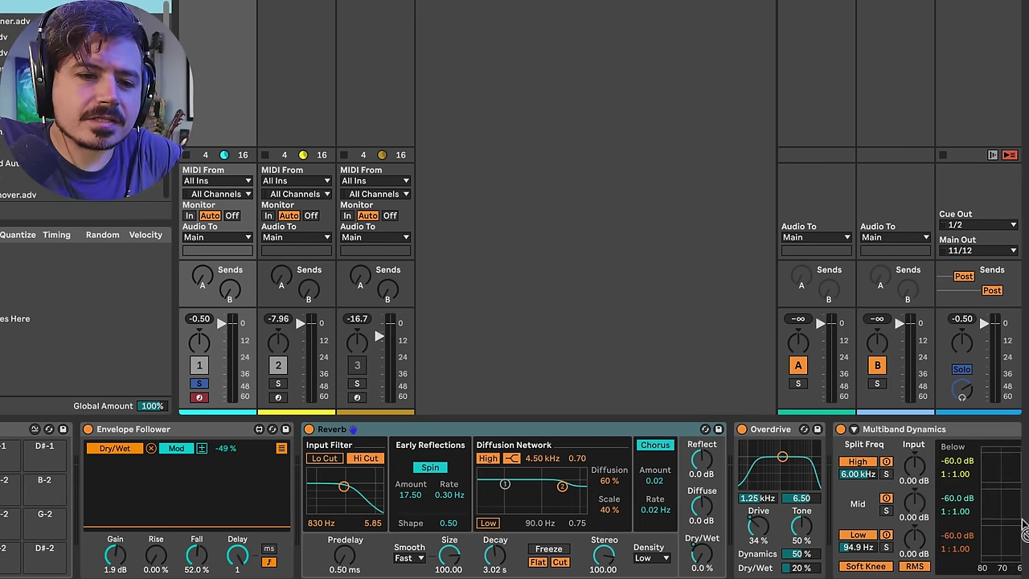
scroll(1015, 527, "right", 15)
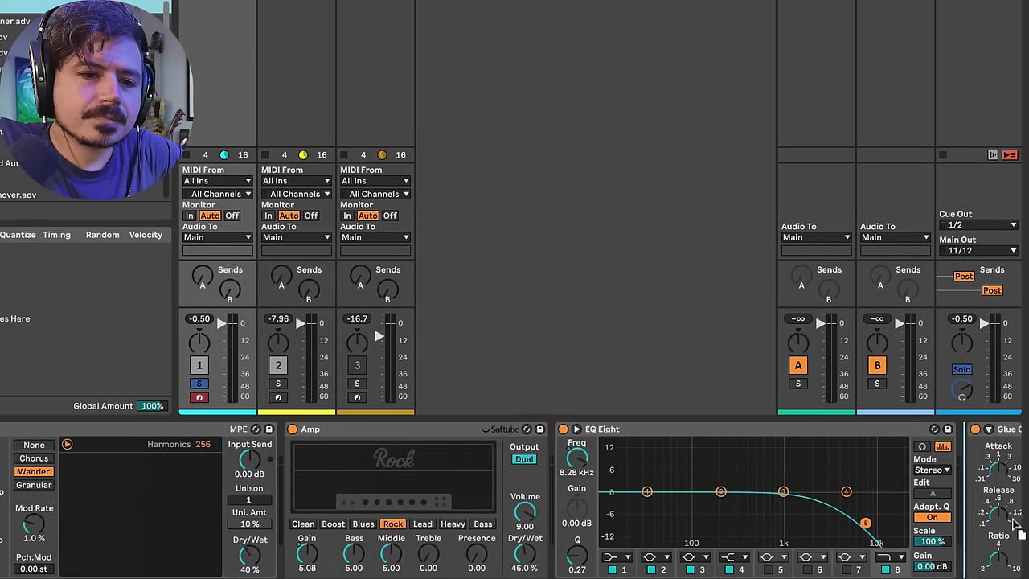
left_click_drag(571, 527, 408, 510)
left_click(382, 538)
left_click(399, 538)
key("space")
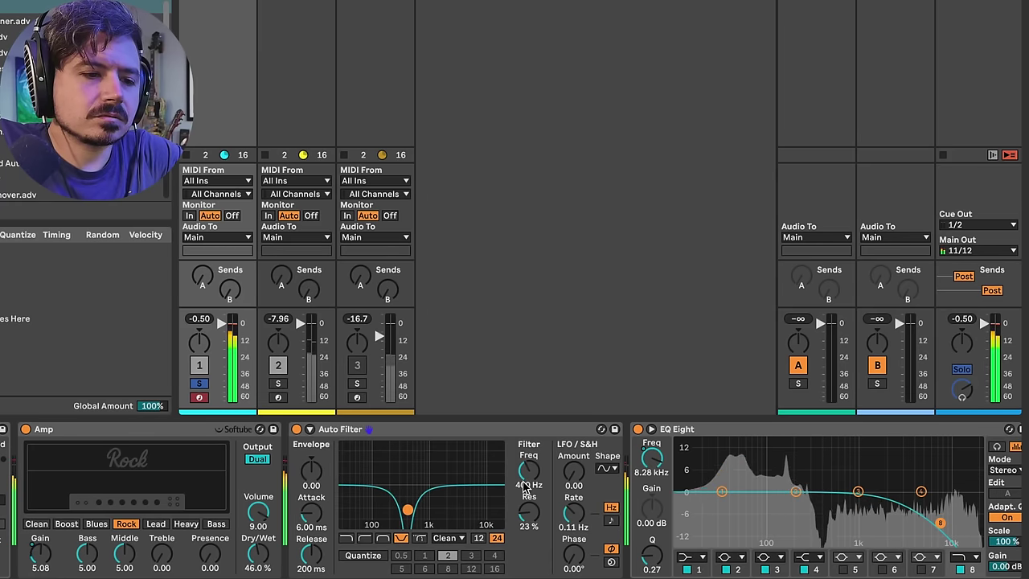
mouse_move(539, 515)
left_mouse_down()
mouse_move(539, 502)
mouse_move(538, 528)
left_mouse_up()
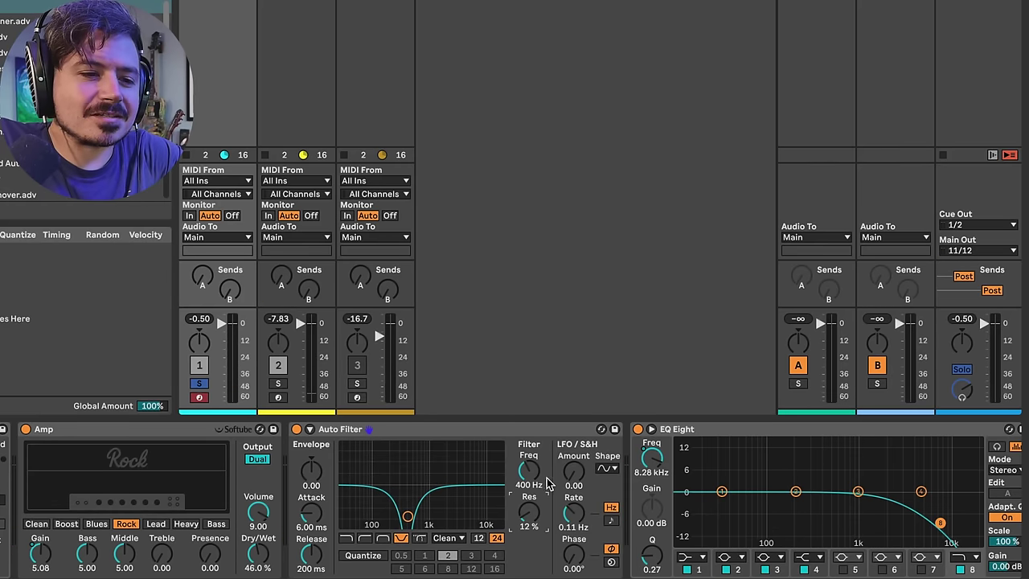
Map the Auto Filter's frequency to the Envelope Follower's last free slot and set its modulation range to 22 %
scroll(440, 513, "right", 10)
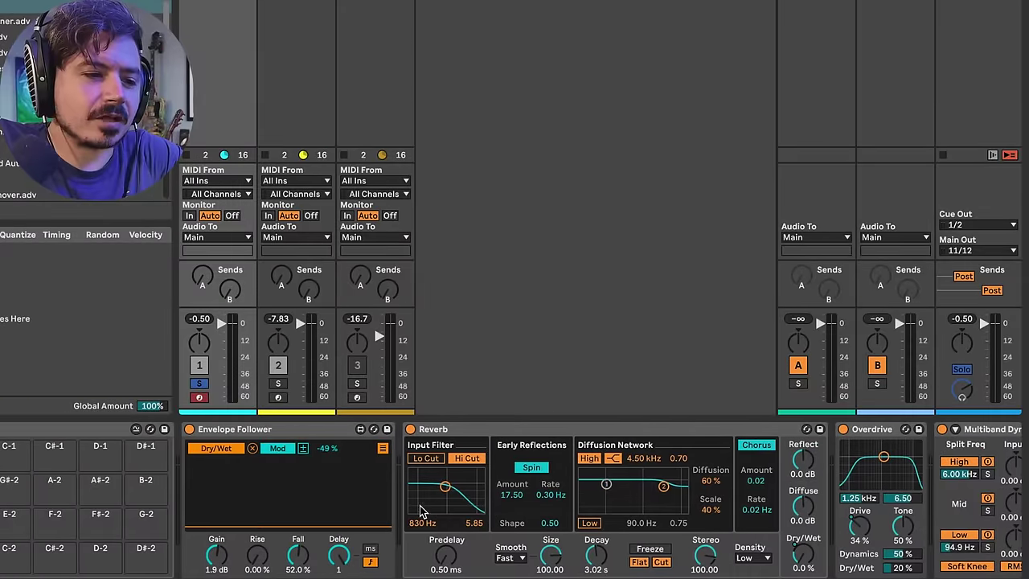
left_click(385, 448)
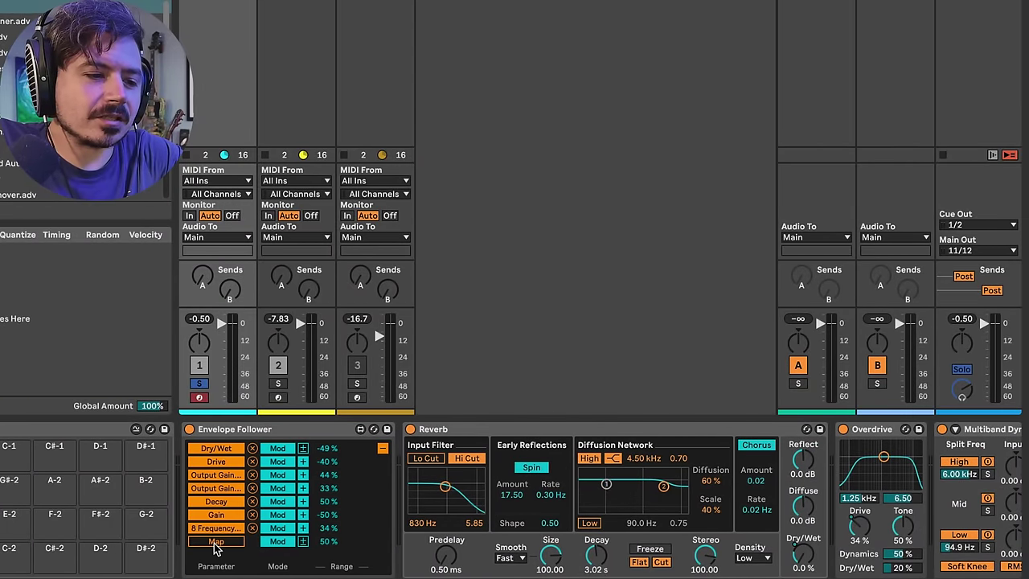
scroll(361, 526, "right", 10)
scroll(386, 523, "right", 5)
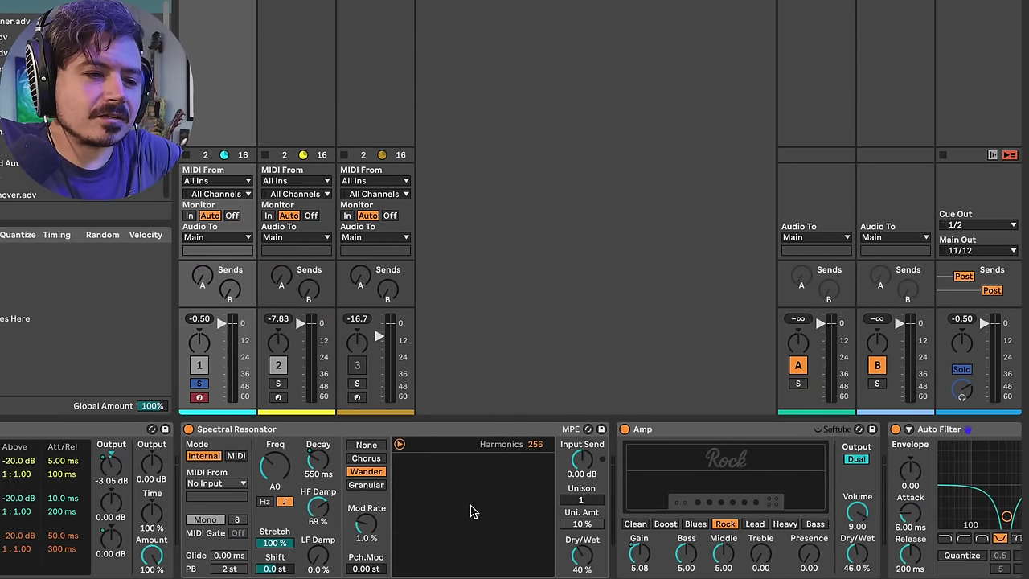
scroll(726, 481, "right", 15)
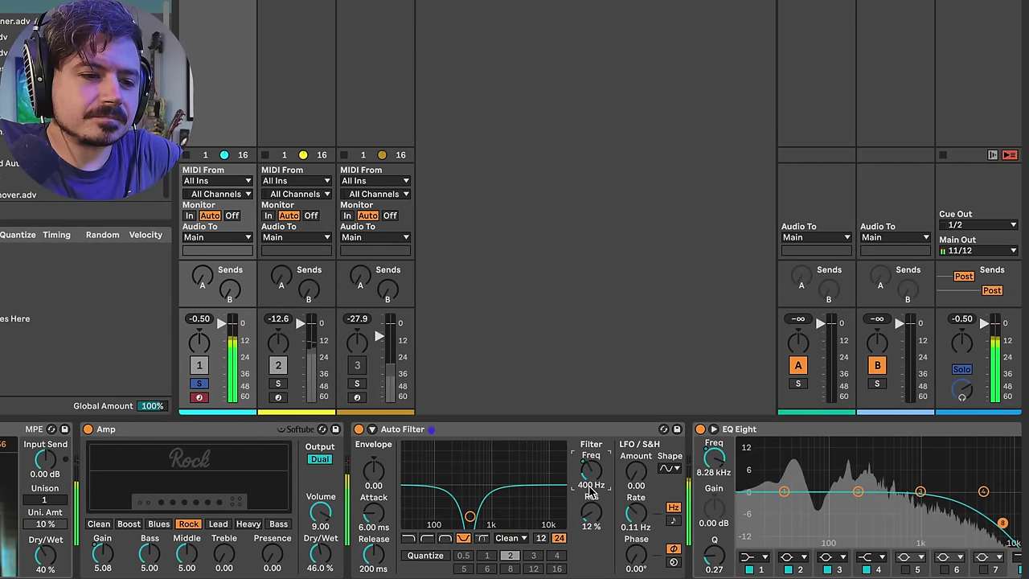
scroll(500, 520, "left", 20)
scroll(500, 521, "left", 4)
left_click(286, 542)
left_click_drag(304, 541, 304, 562)
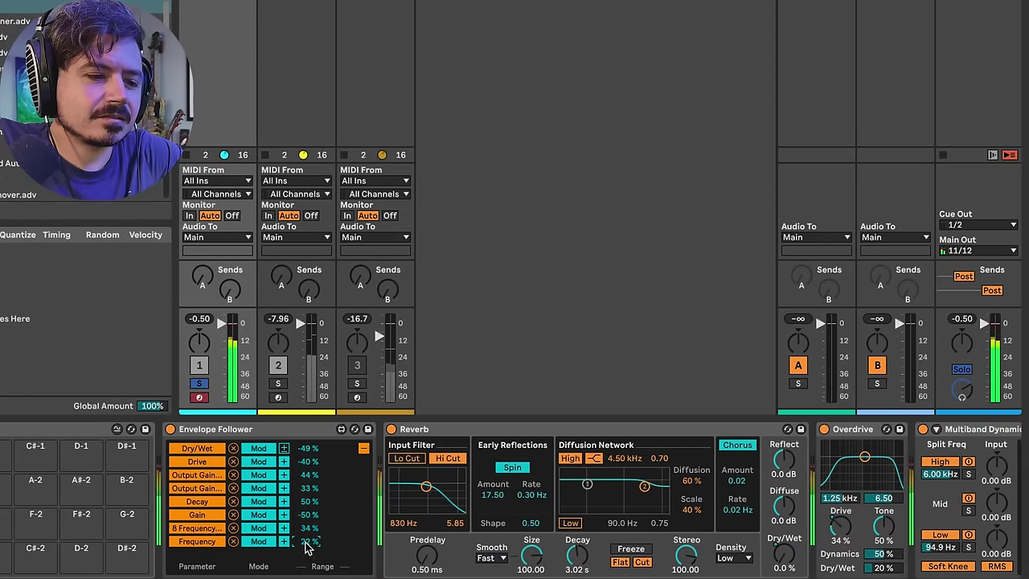
Tune the Auto Filter's notch to a Res of 86 % and a frequency of 312 Hz while listening to the drums
scroll(310, 547, "right", 15)
mouse_move(847, 515)
left_mouse_down()
mouse_move(824, 516)
mouse_move(892, 516)
mouse_move(858, 515)
left_mouse_up()
scroll(663, 522, "right", 8)
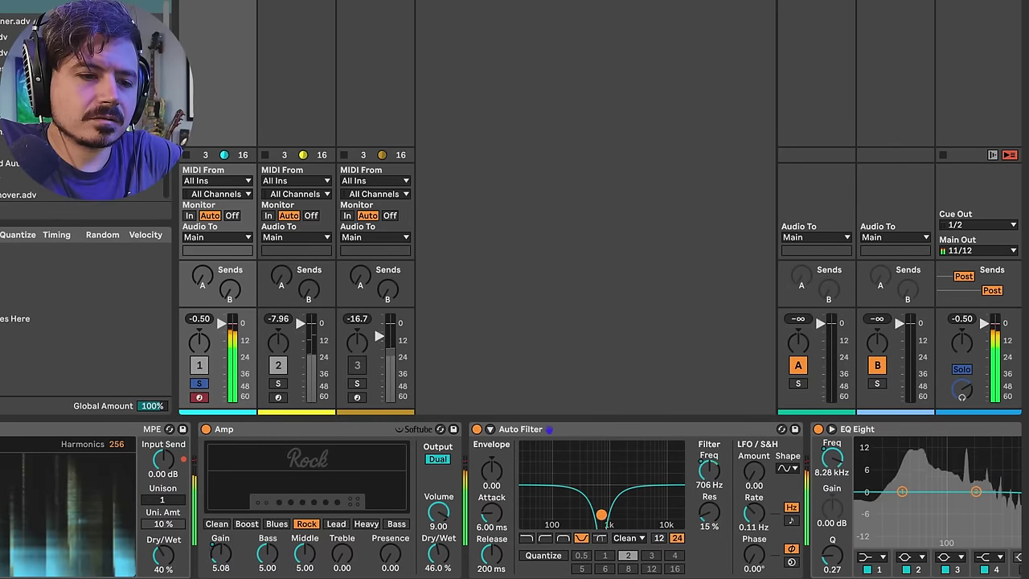
left_click_drag(601, 515, 600, 495)
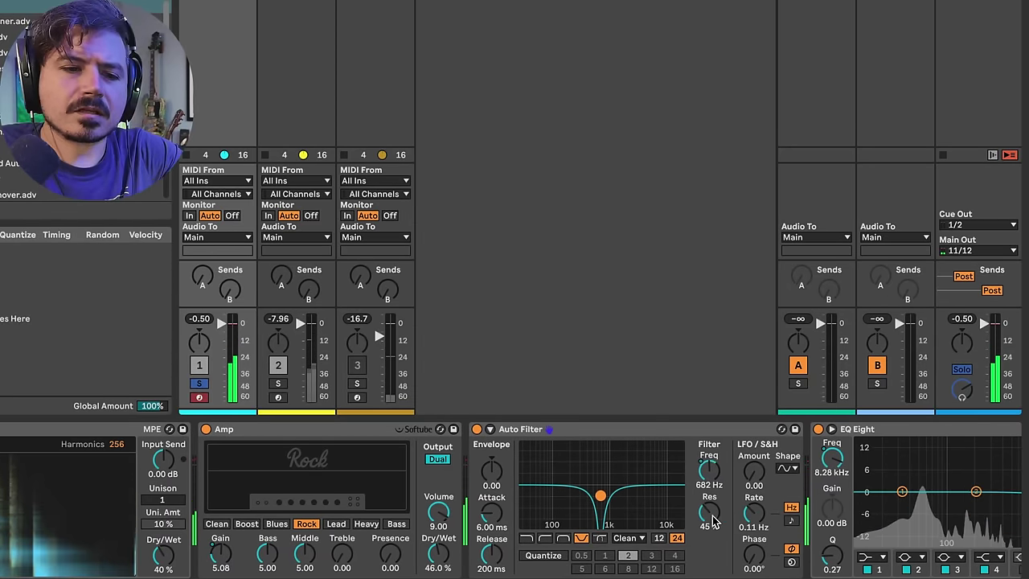
mouse_move(726, 531)
left_mouse_down()
mouse_move(726, 511)
mouse_move(713, 521)
left_mouse_up()
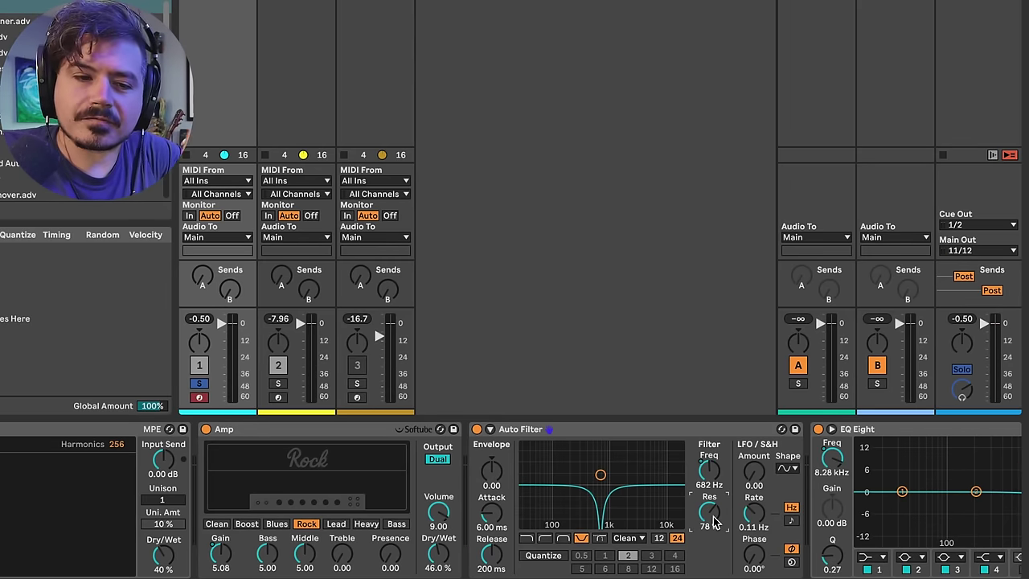
left_click_drag(713, 521, 713, 507)
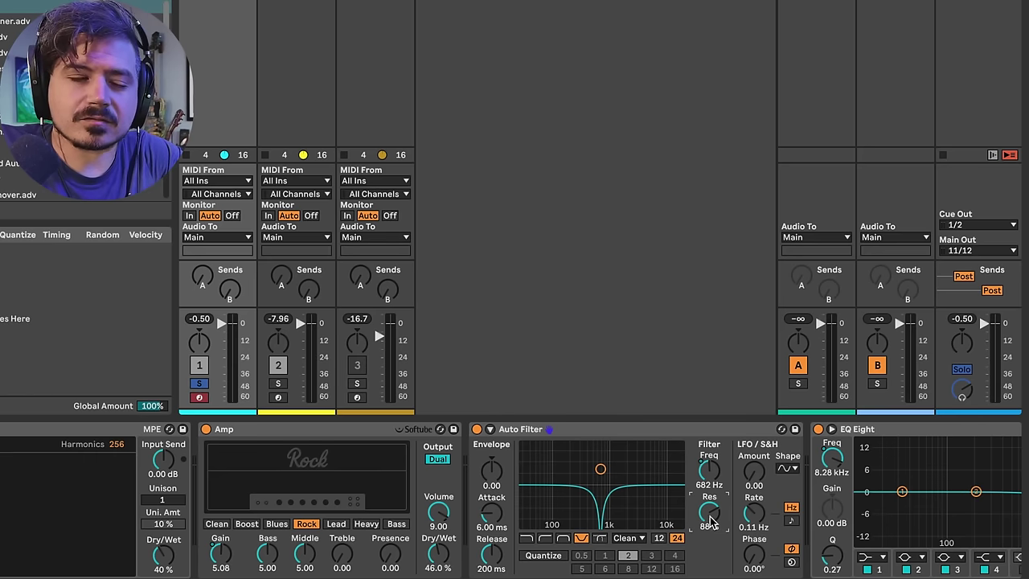
key("space")
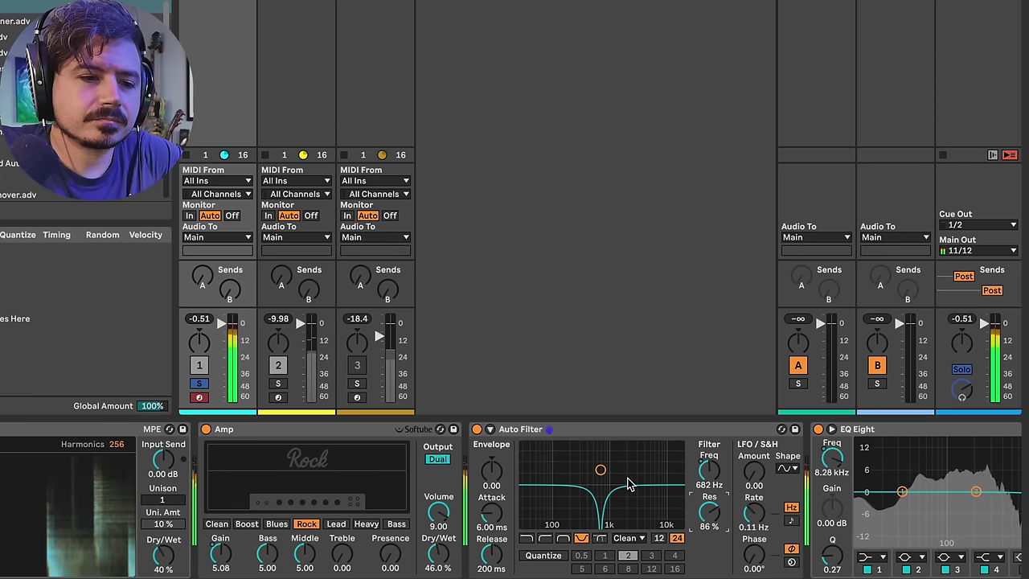
left_click_drag(601, 469, 587, 469)
Set the drum track's Envelope Follower Delay to 0 and Fall to 20.5 %, and the Spectral Resonator's Dry/Wet to 24 %
scroll(633, 506, "left", 10)
scroll(633, 506, "left", 10)
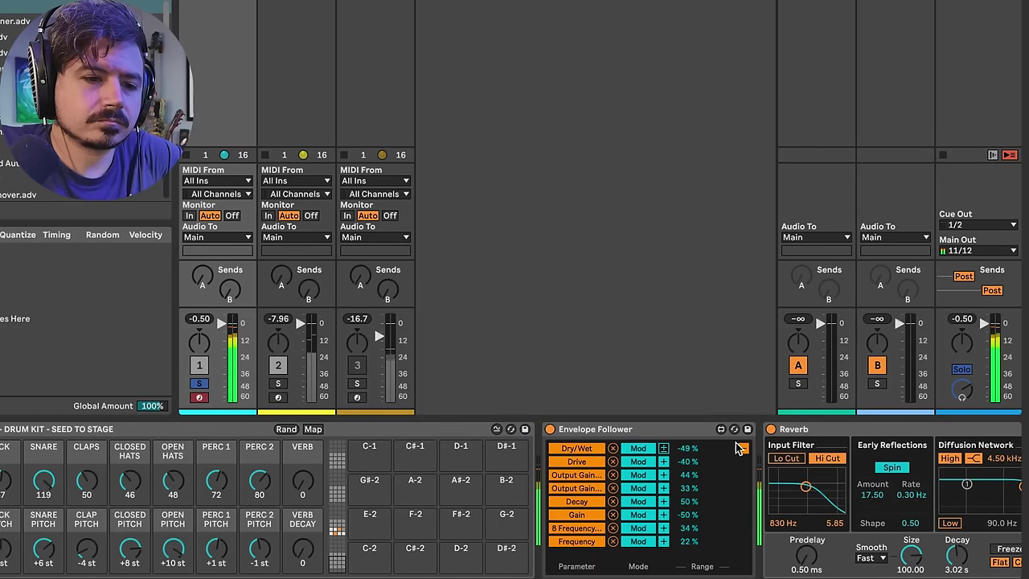
left_click(739, 448)
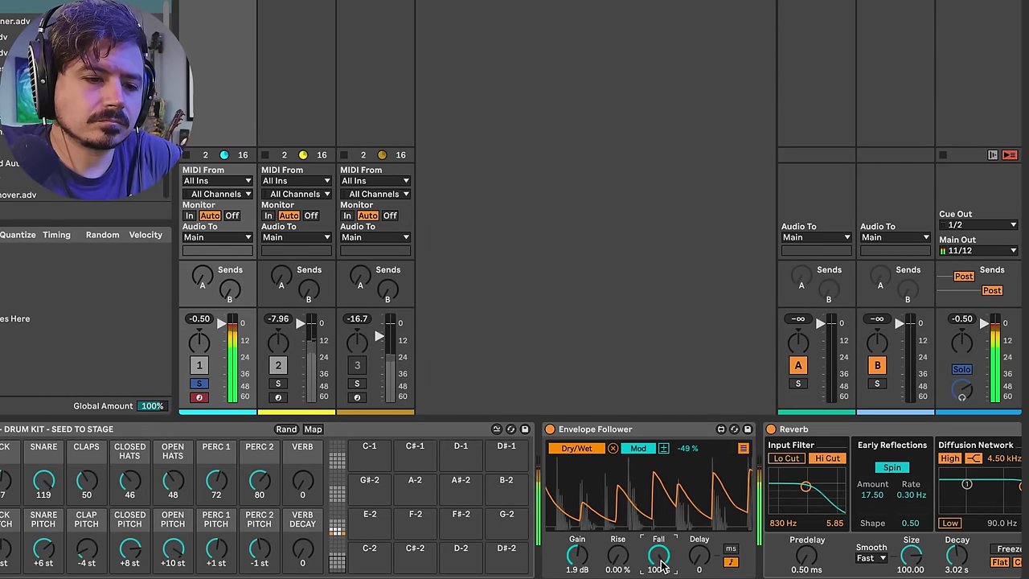
left_click_drag(660, 567, 661, 578)
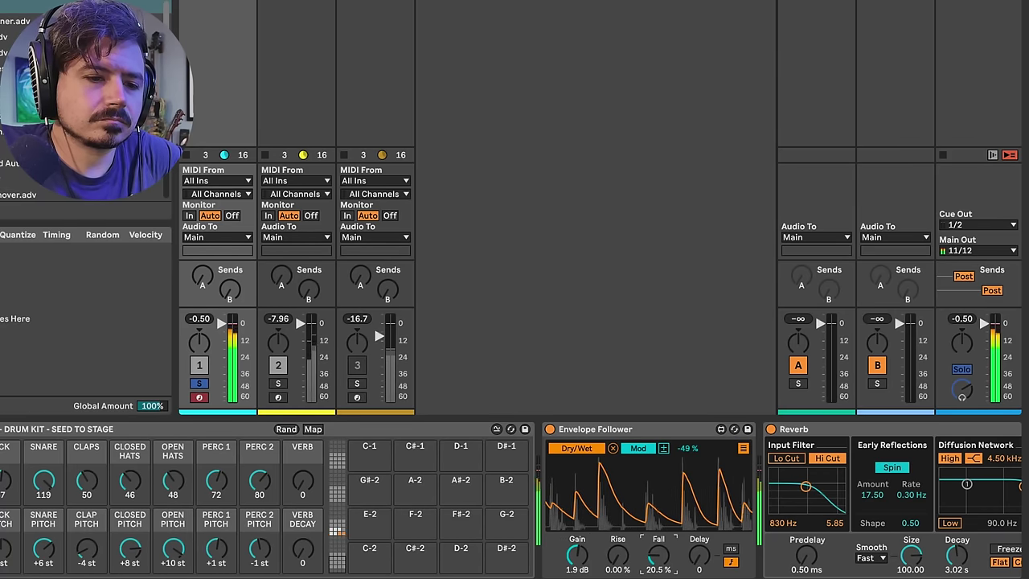
scroll(657, 556, "right", 15)
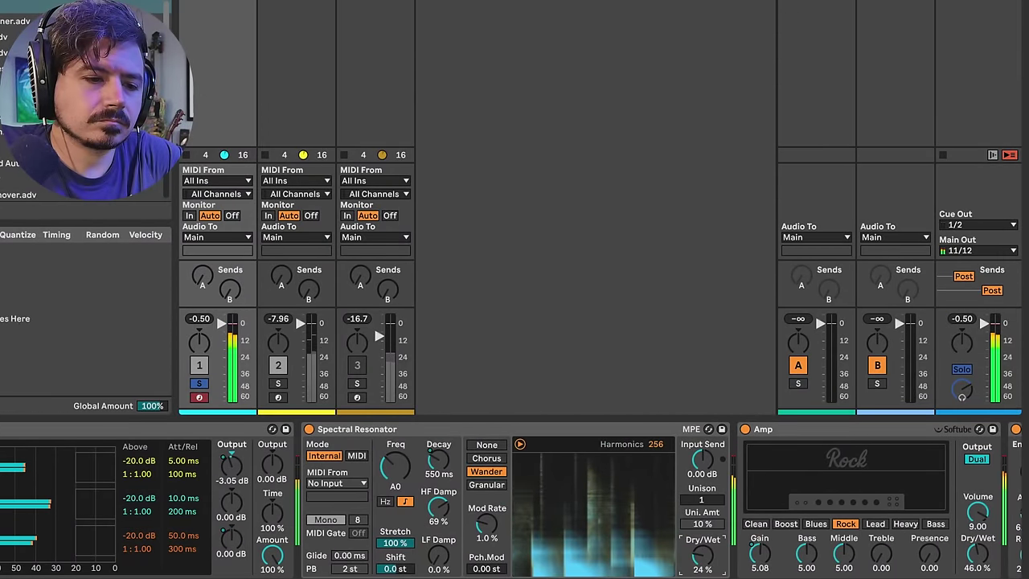
scroll(700, 559, "right", 5)
scroll(699, 558, "right", 5)
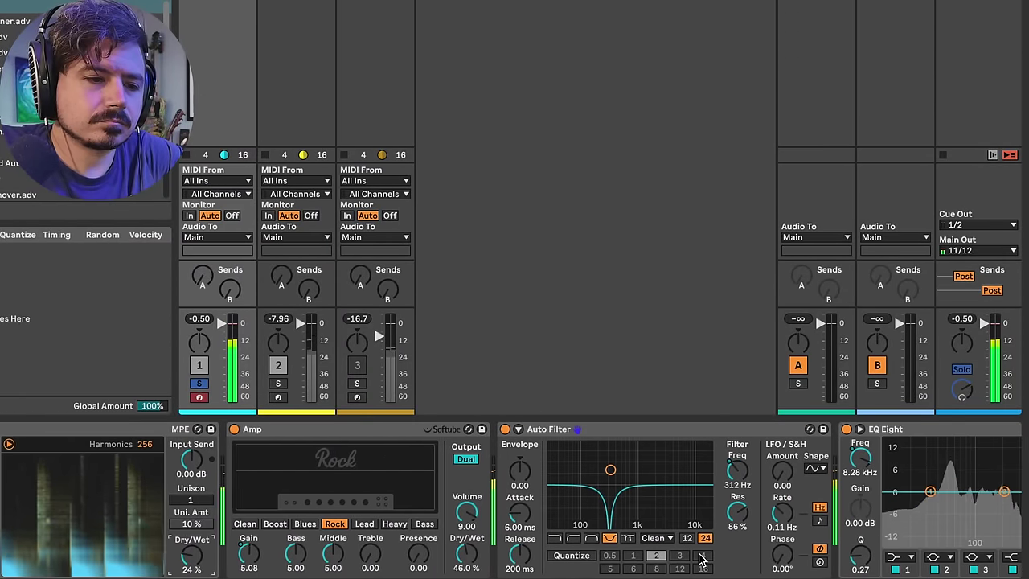
scroll(201, 562, "left", 10)
Solo the second track instead of the drums, turn off its Envelope Follower and Utility, and play it
left_click(198, 383)
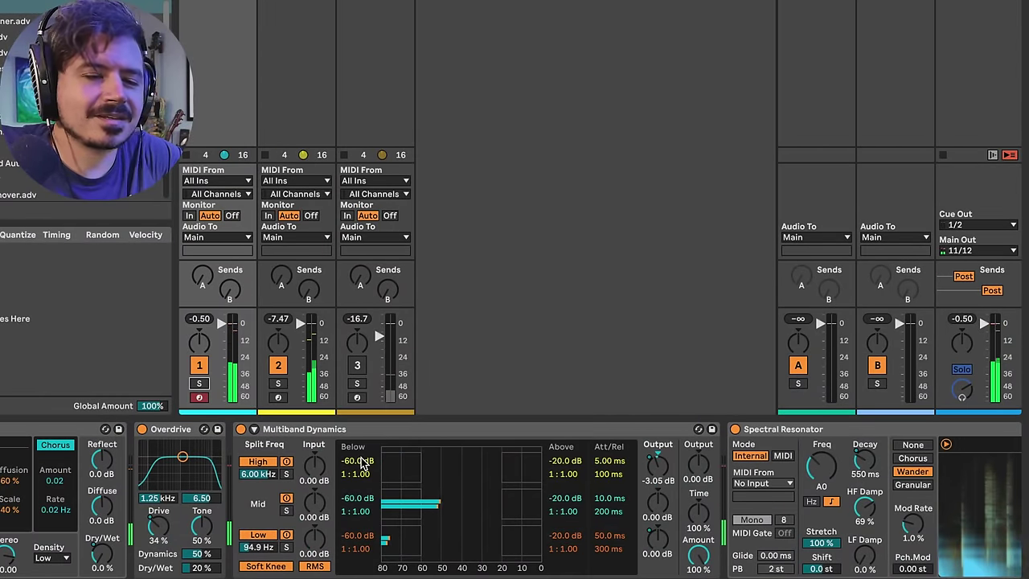
left_click(277, 384)
scroll(402, 482, "right", 10)
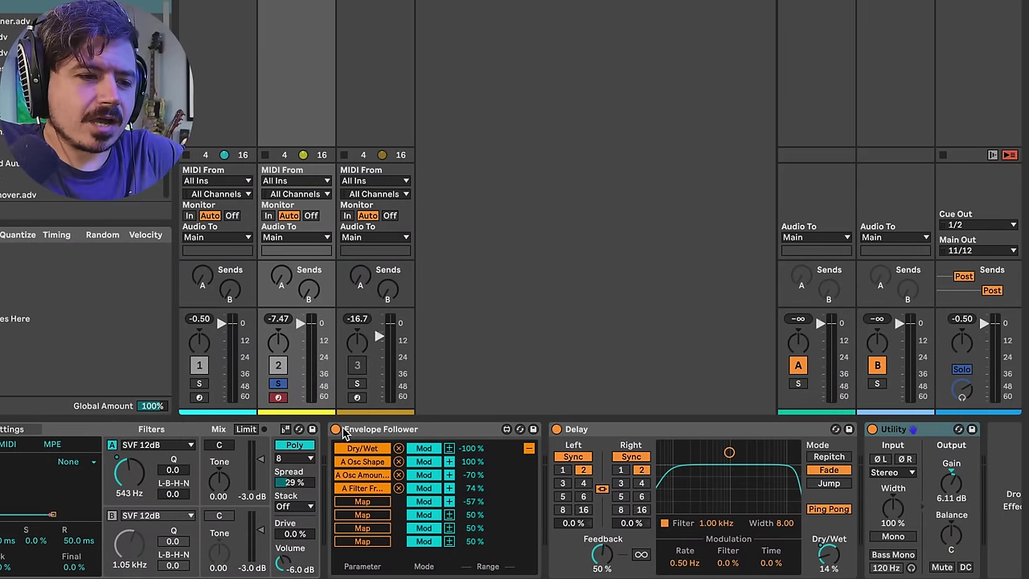
scroll(394, 488, "left", 5)
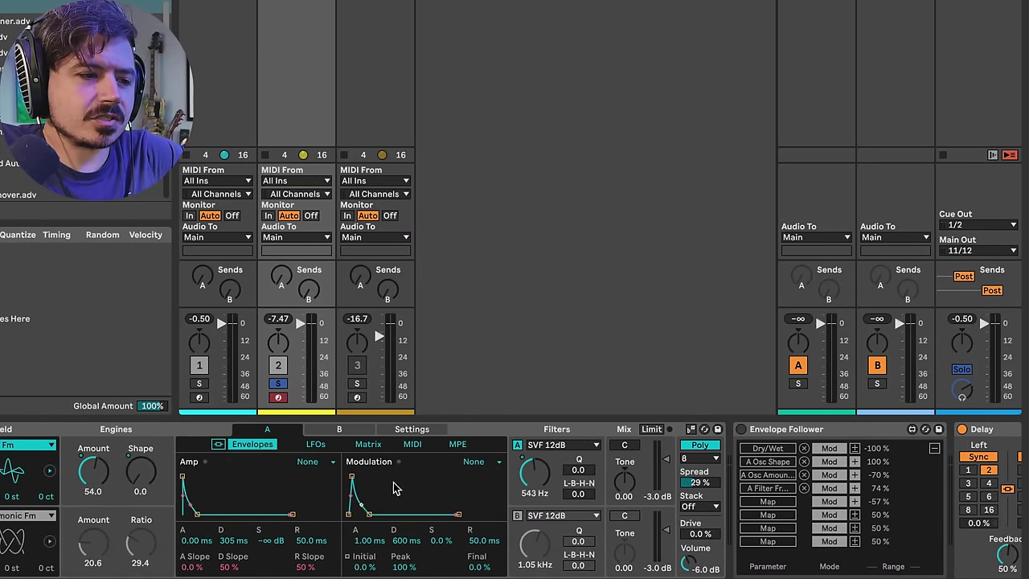
scroll(134, 505, "right", 5)
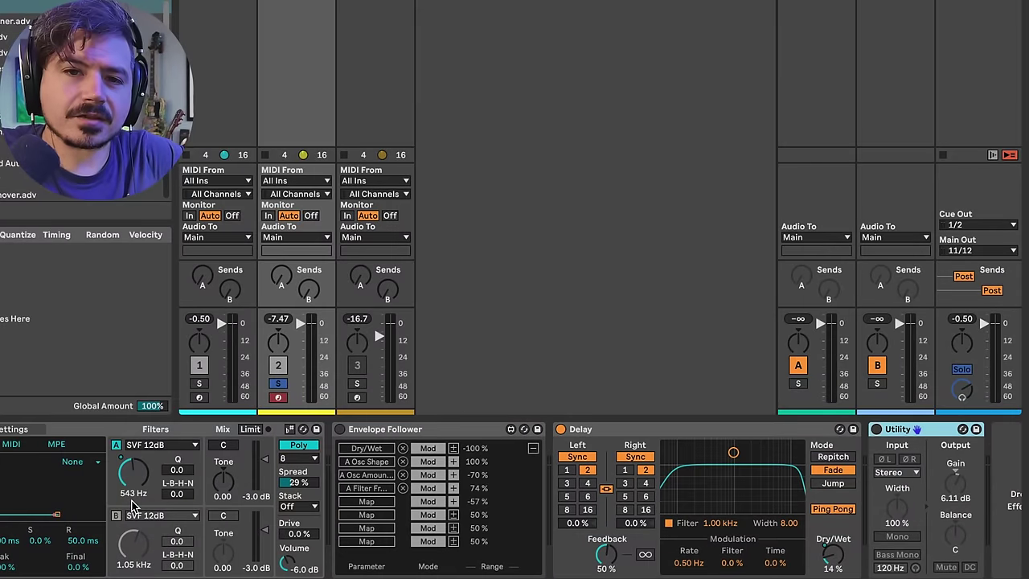
key("space")
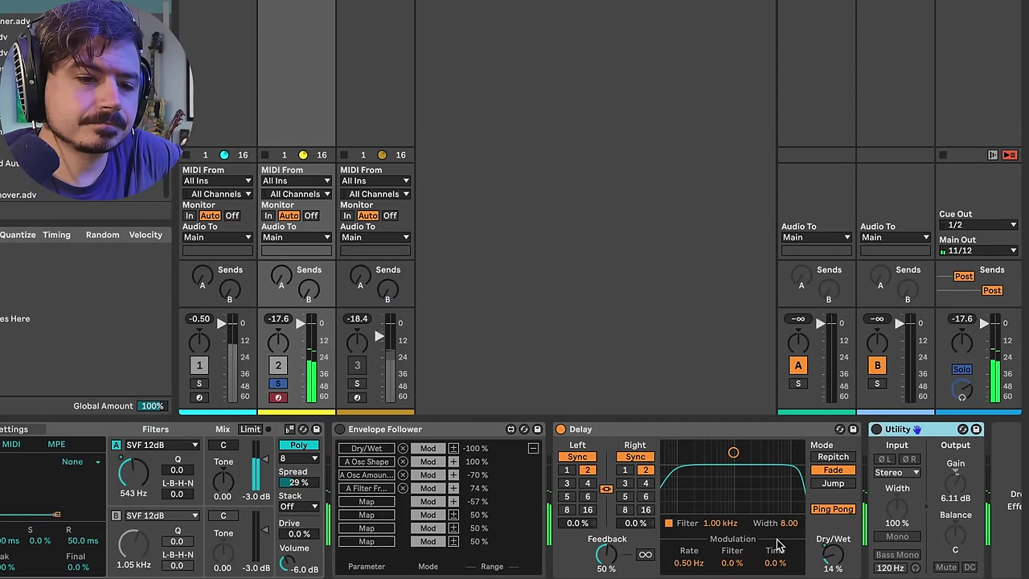
Set the Delay's Dry/Wet to 34 % and the first oscillator's Shape to 39.7
left_click_drag(828, 555, 828, 524)
scroll(304, 521, "left", 5)
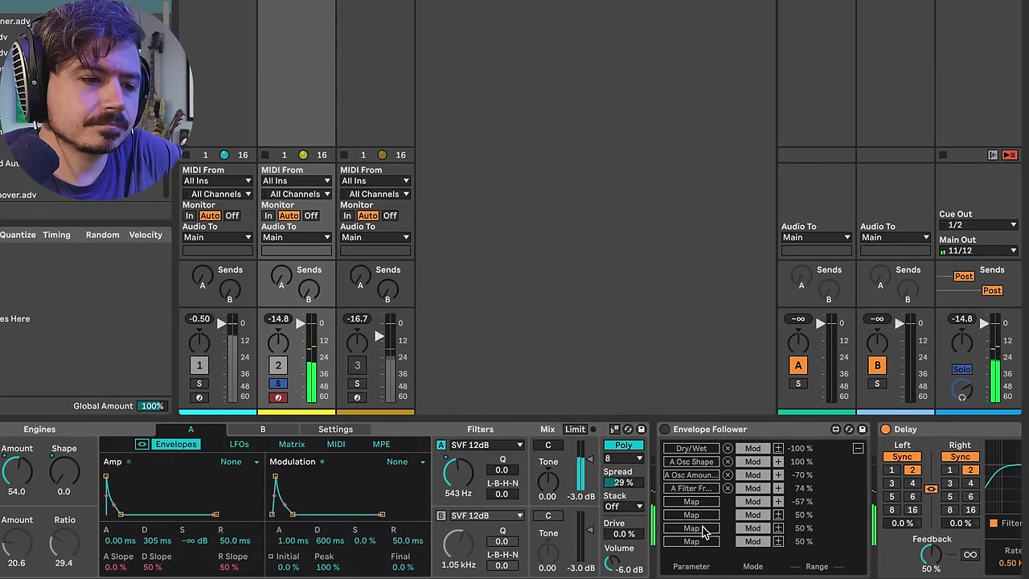
left_click_drag(116, 471, 116, 442)
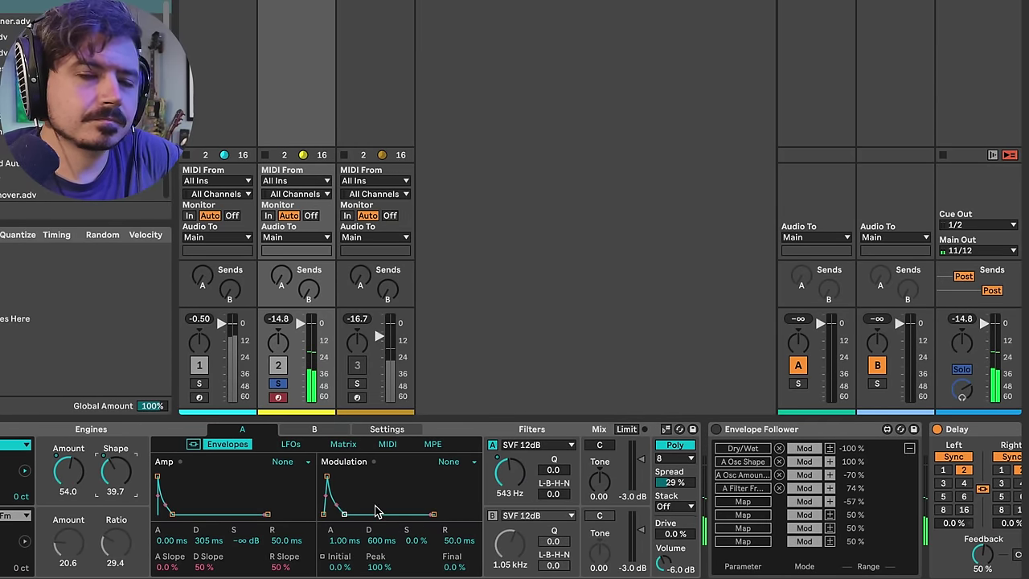
scroll(767, 530, "right", 3)
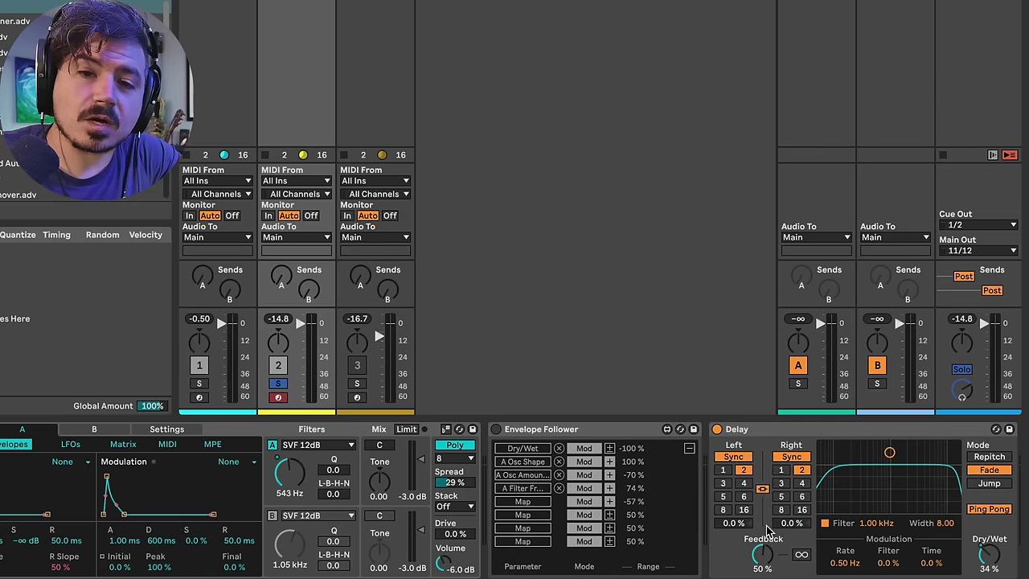
Turn the second track's Envelope Follower back on, set the Delay's Dry/Wet to 0.0 %, and play the modulated sound
left_click(496, 429)
scroll(599, 473, "left", 2)
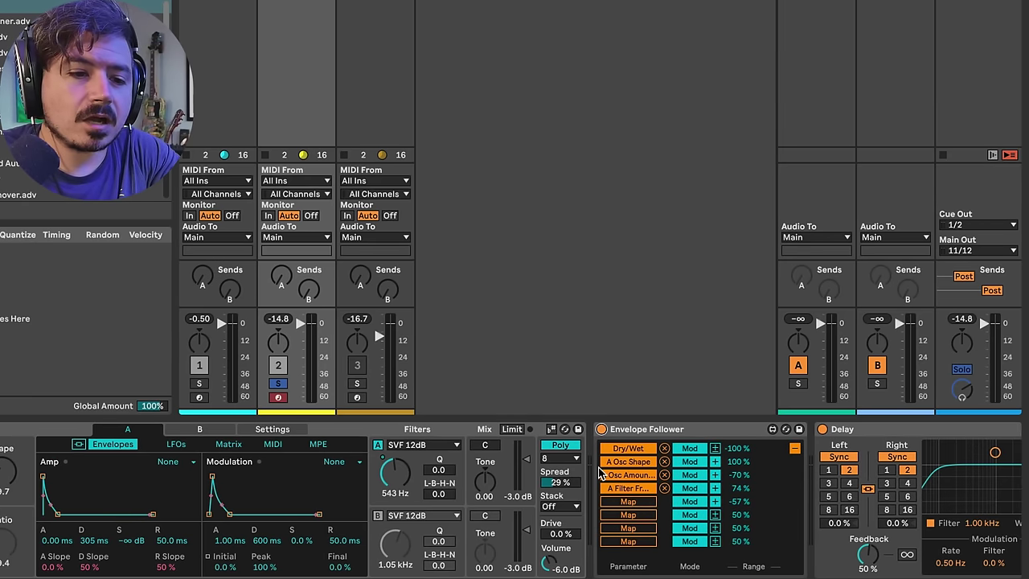
scroll(598, 473, "right", 3)
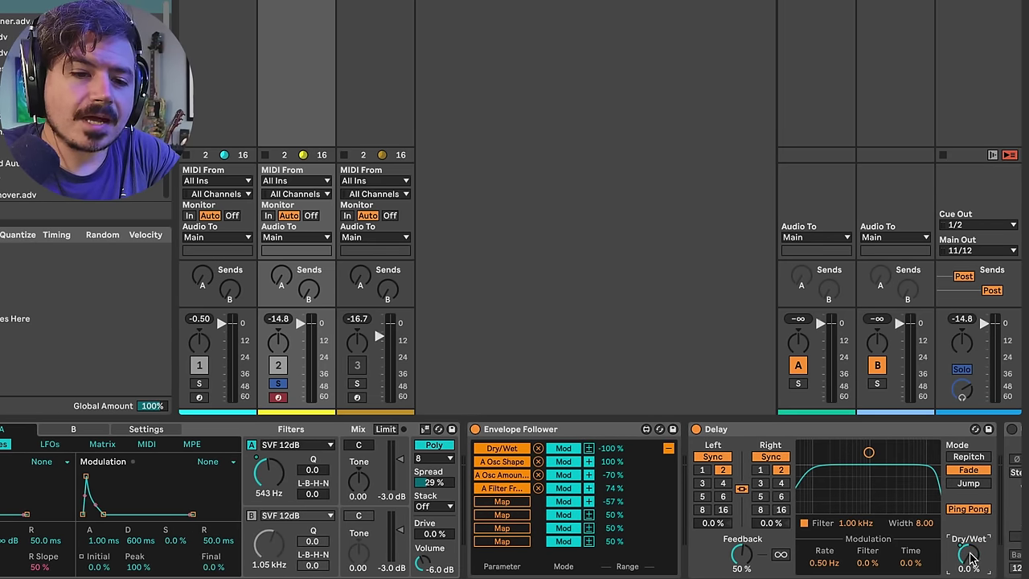
scroll(218, 471, "left", 10)
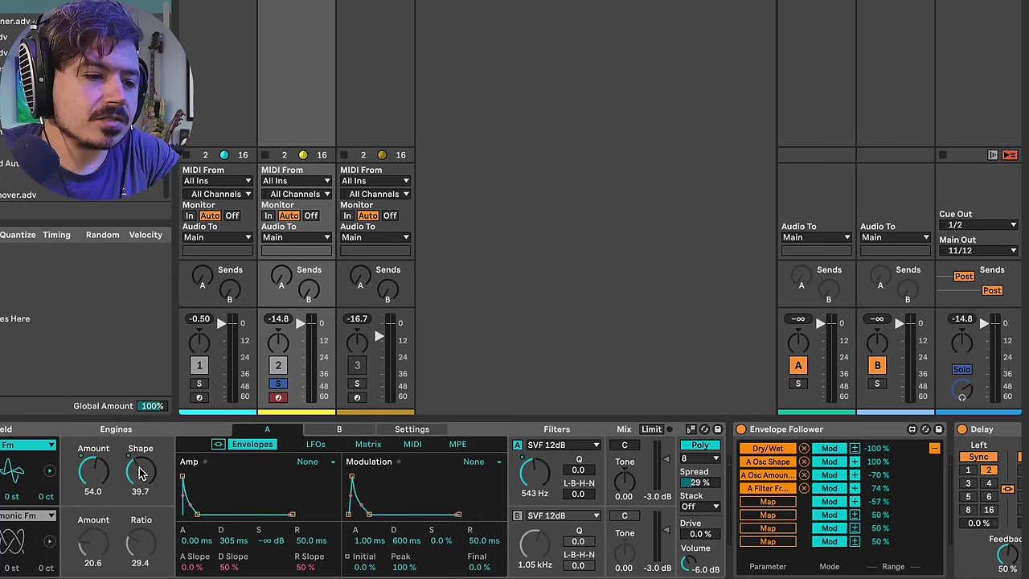
scroll(364, 492, "right", 4)
scroll(666, 476, "right", 3)
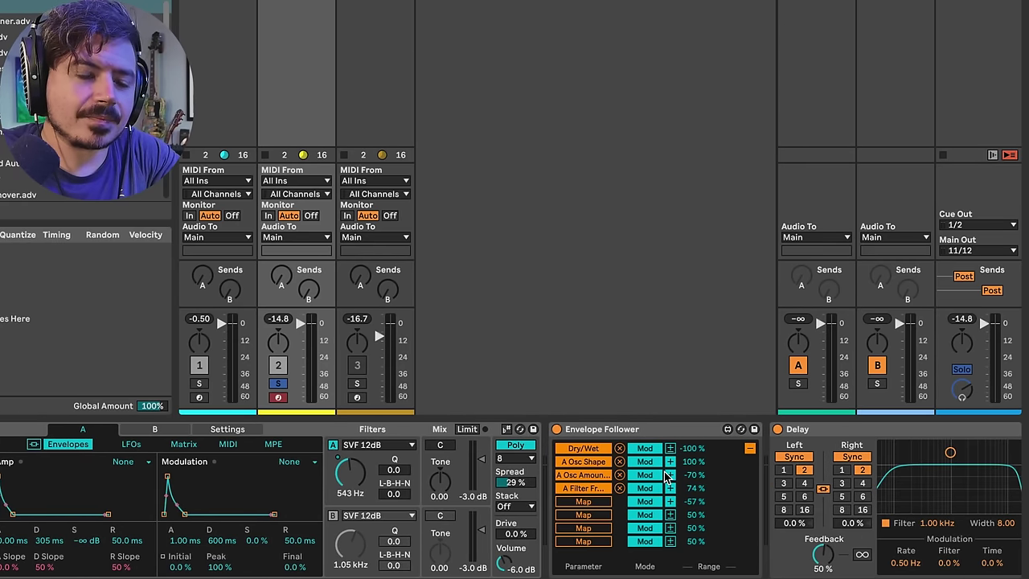
scroll(665, 476, "right", 4)
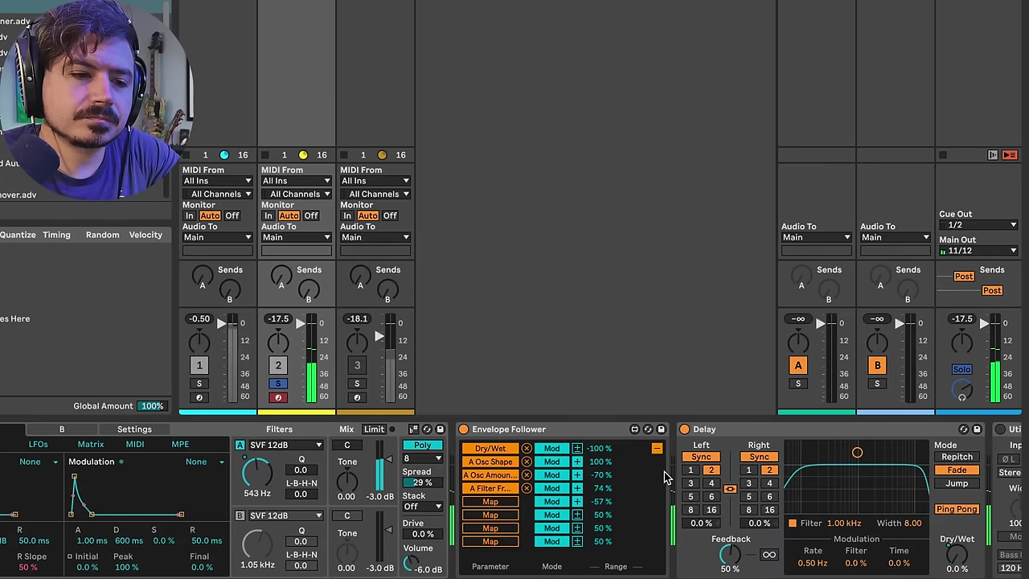
Try a Delay Dry/Wet of 36 % with a 1 % modulation range, return it to 0.0 %, and set the range to -91 %
scroll(665, 475, "right", 5)
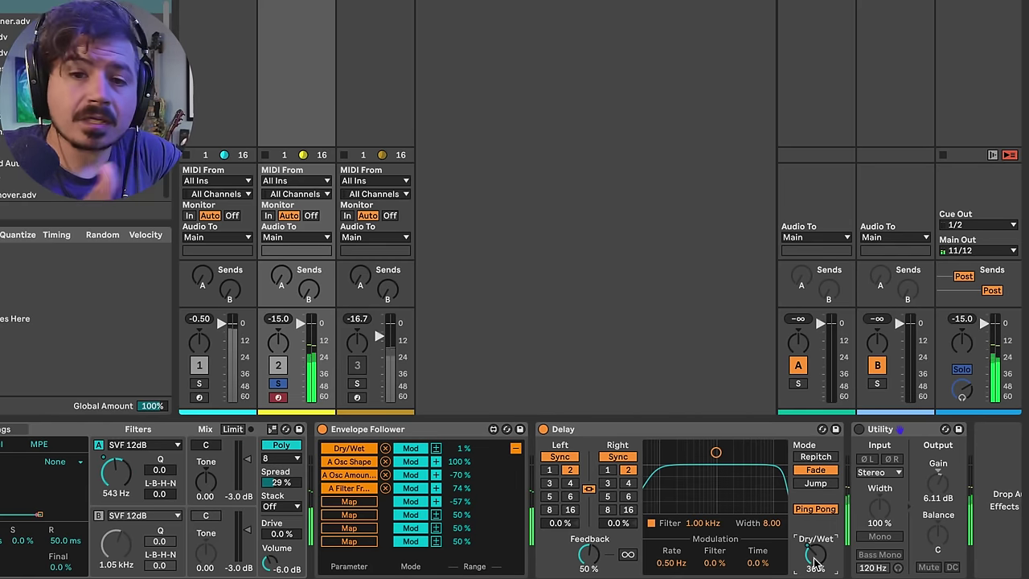
left_click_drag(819, 567, 818, 577)
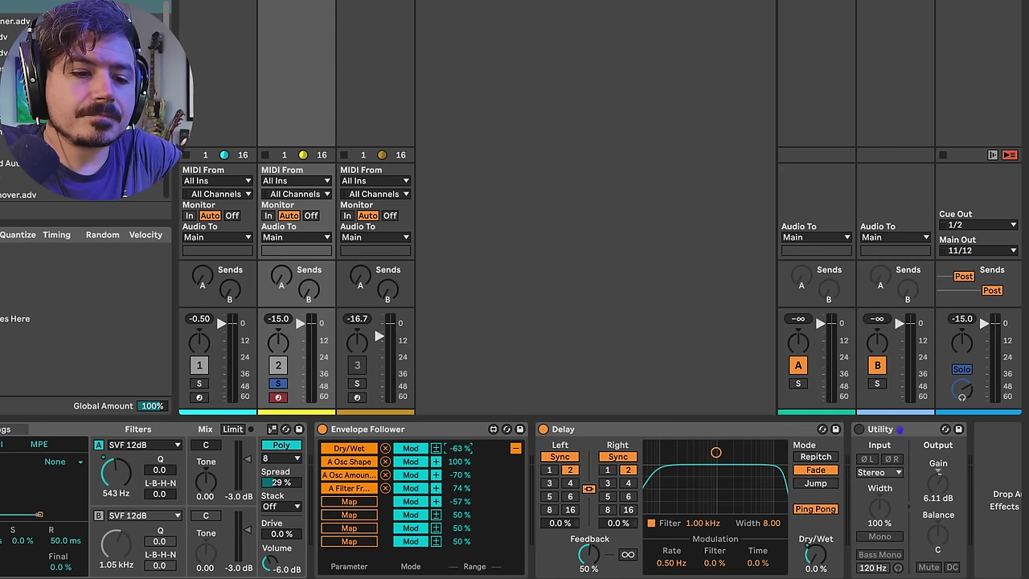
left_click_drag(460, 452, 459, 476)
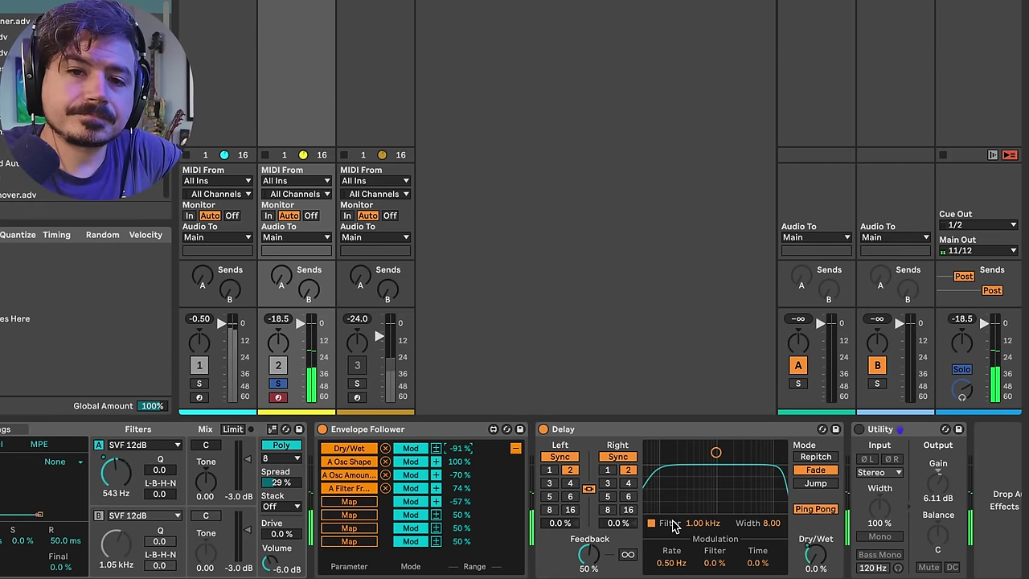
Try synced delay times of 3, 4, 5 and 6, return the Delay to 2, and set its Dry/Wet to 21 %
left_click(550, 484)
left_click(570, 483)
left_click(570, 496)
left_click(552, 496)
left_click(549, 483)
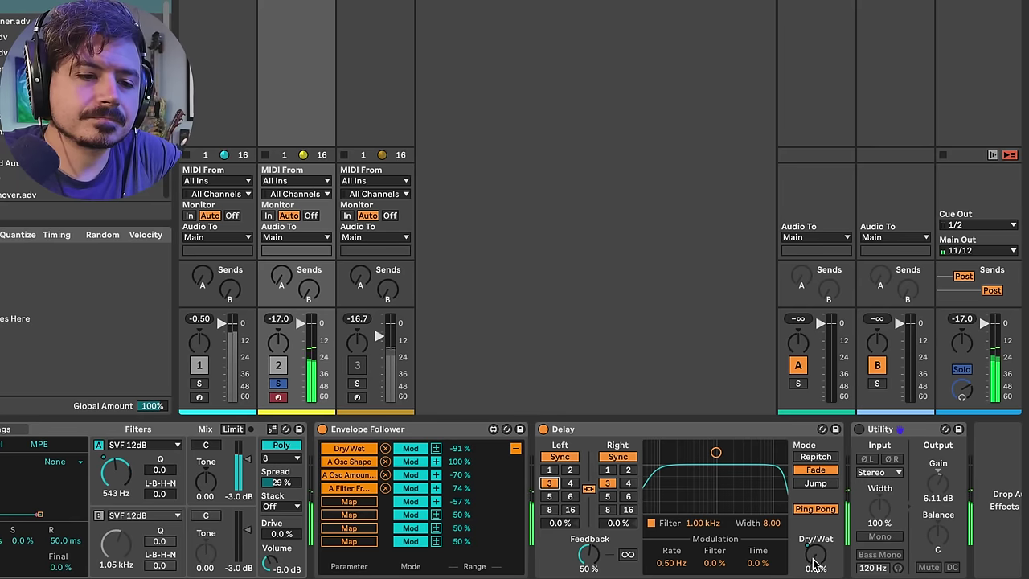
left_click_drag(812, 563, 812, 557)
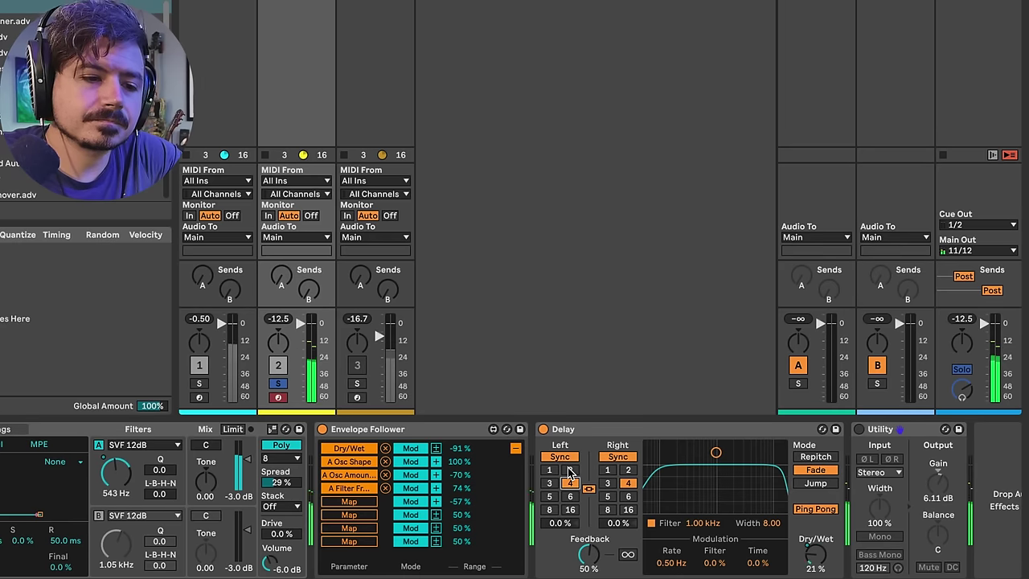
left_click(569, 470)
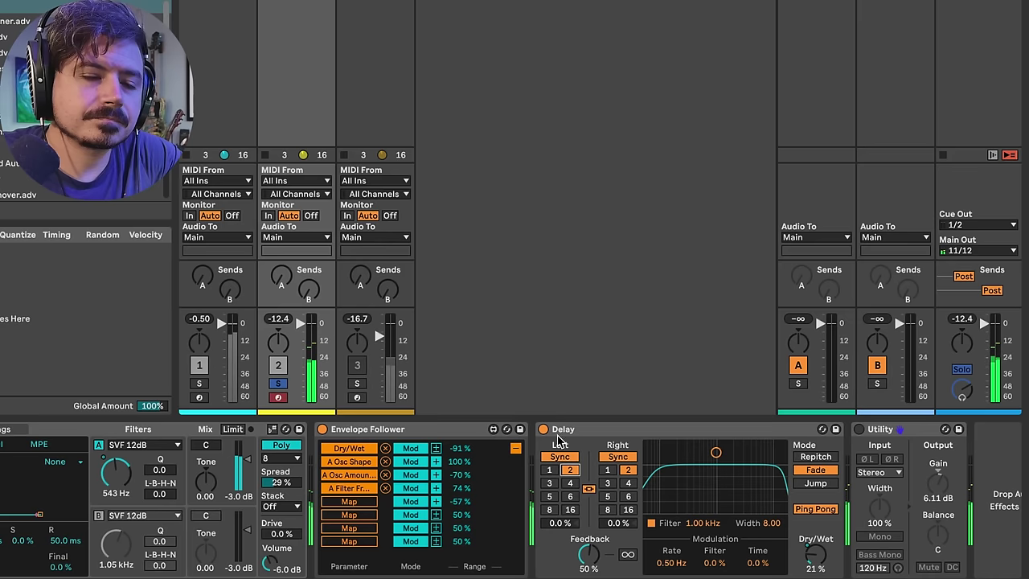
Unsolo the second track and turn its Utility back on
left_click(279, 383)
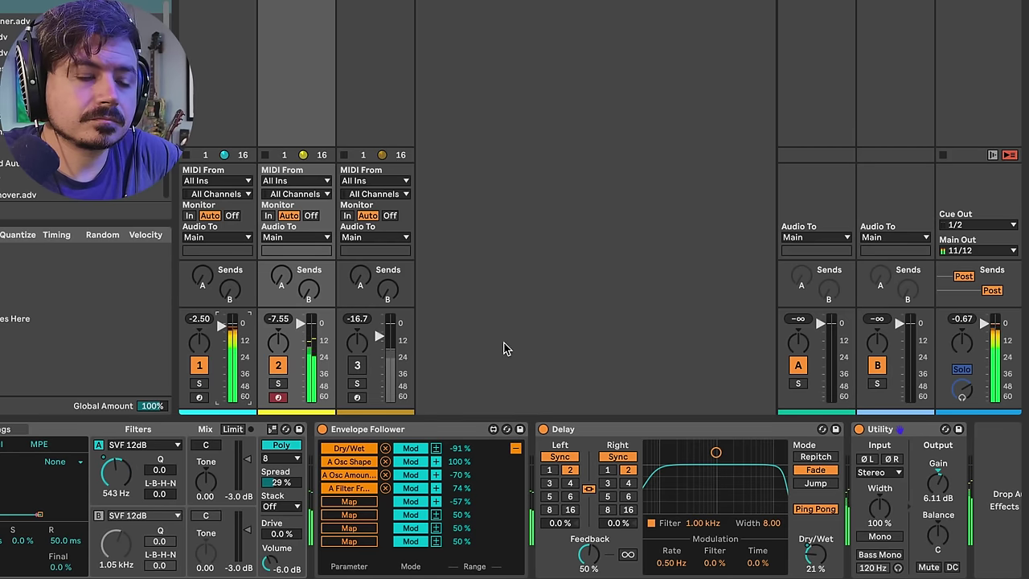
Solo the second track to hear its modulated sound alone, and unsolo it again
key("space")
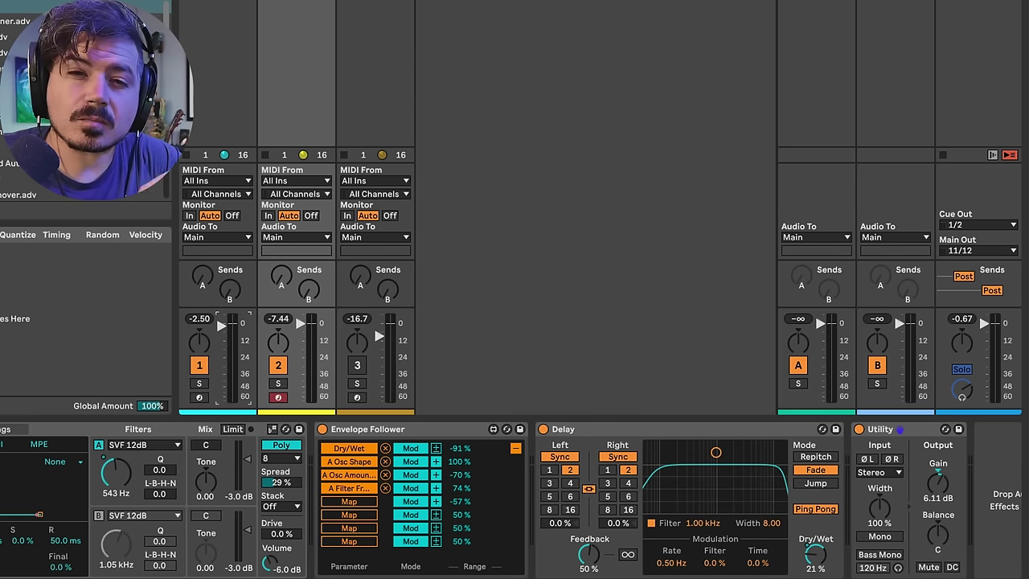
left_click(278, 383)
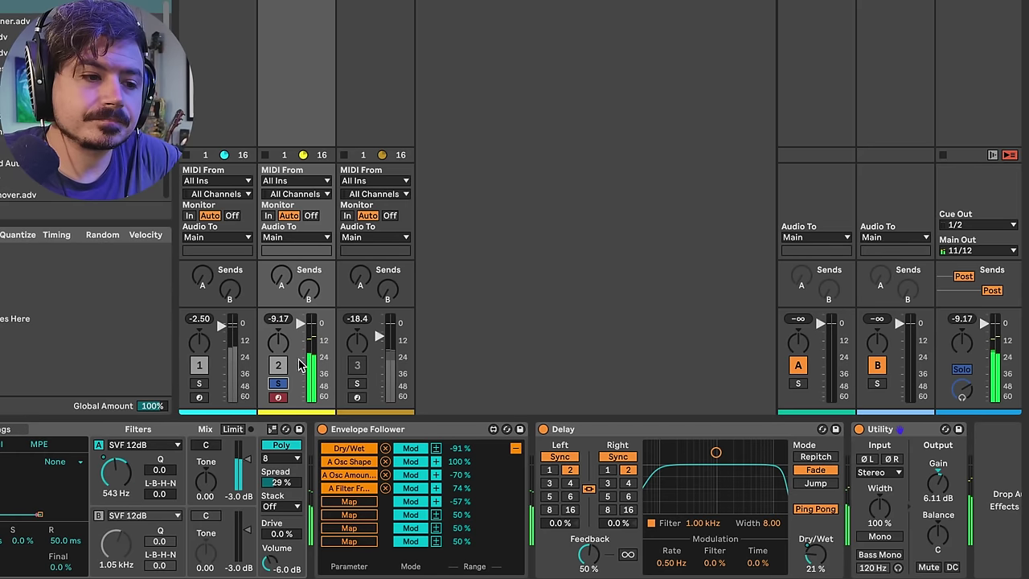
left_click(278, 384)
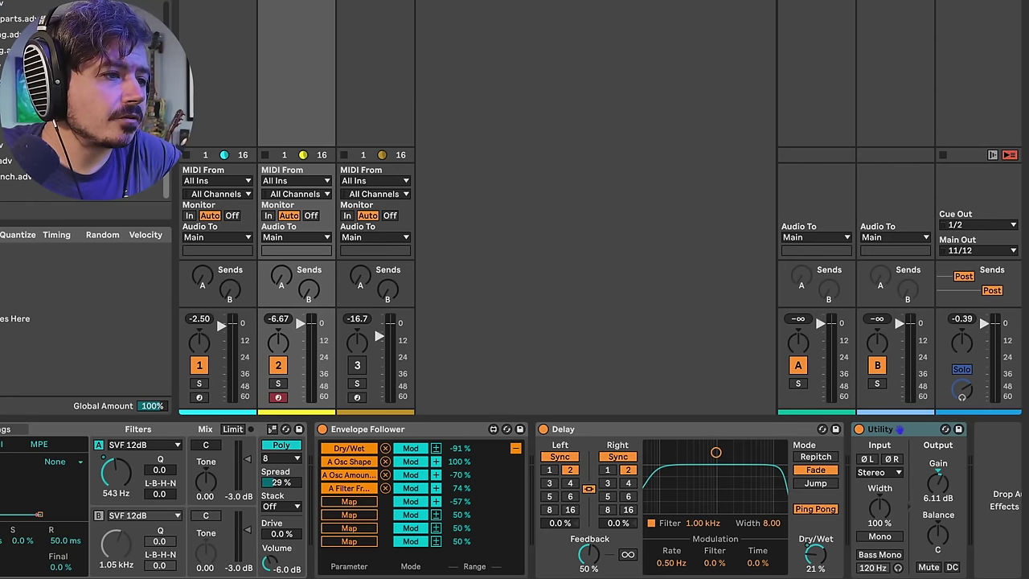
Add an EQ Eight after the Utility on the second track and play that track soloed
left_click_drag(792, 342, 964, 472)
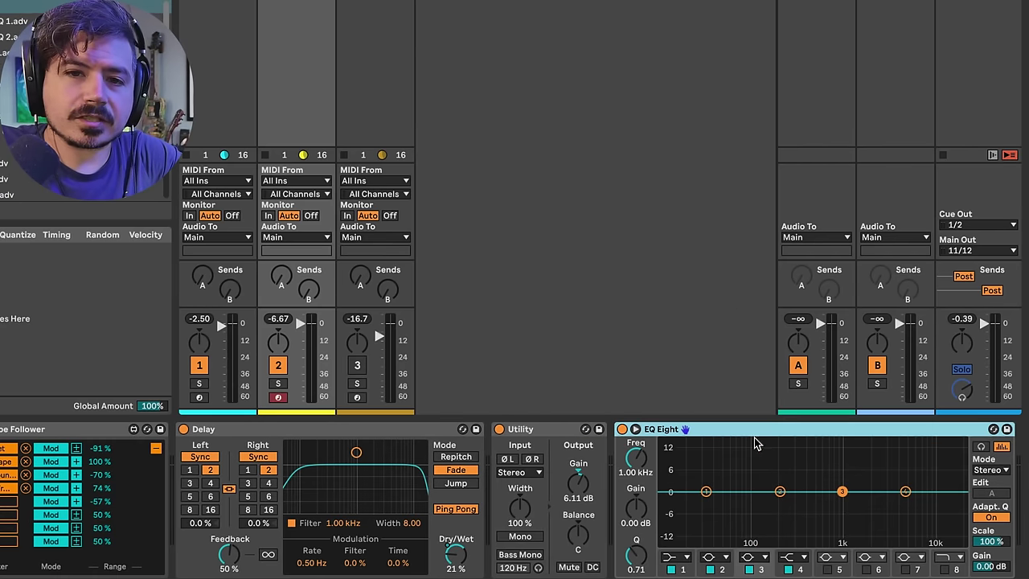
key("space")
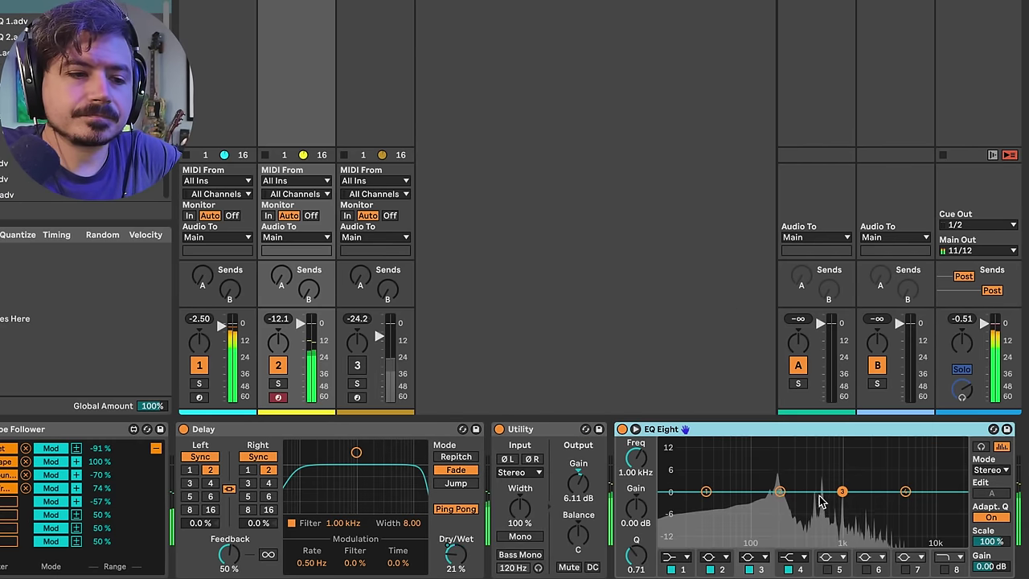
left_click(278, 383)
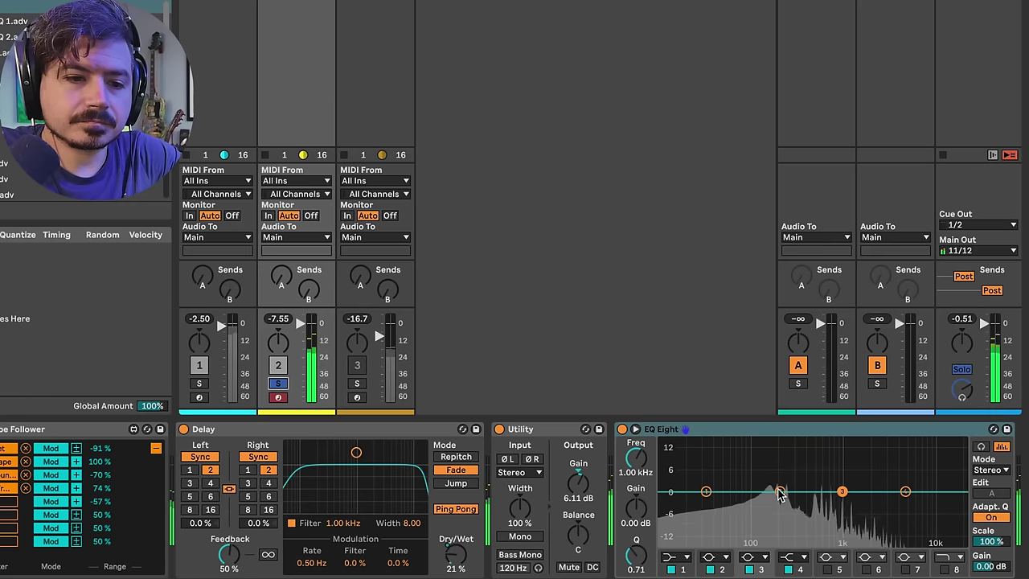
Boost EQ Eight band 2 by 2.85 dB at 198 Hz and band 3 by 2.85 dB at 550 Hz
mouse_move(780, 494)
left_mouse_down()
mouse_move(775, 451)
mouse_move(778, 483)
left_mouse_up()
left_click_drag(842, 492, 818, 483)
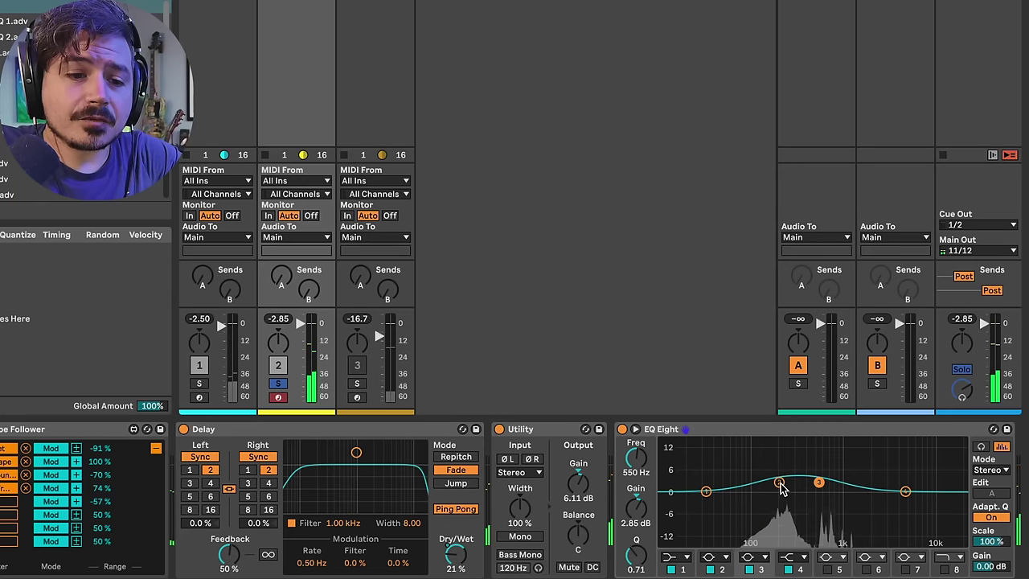
left_click(779, 482)
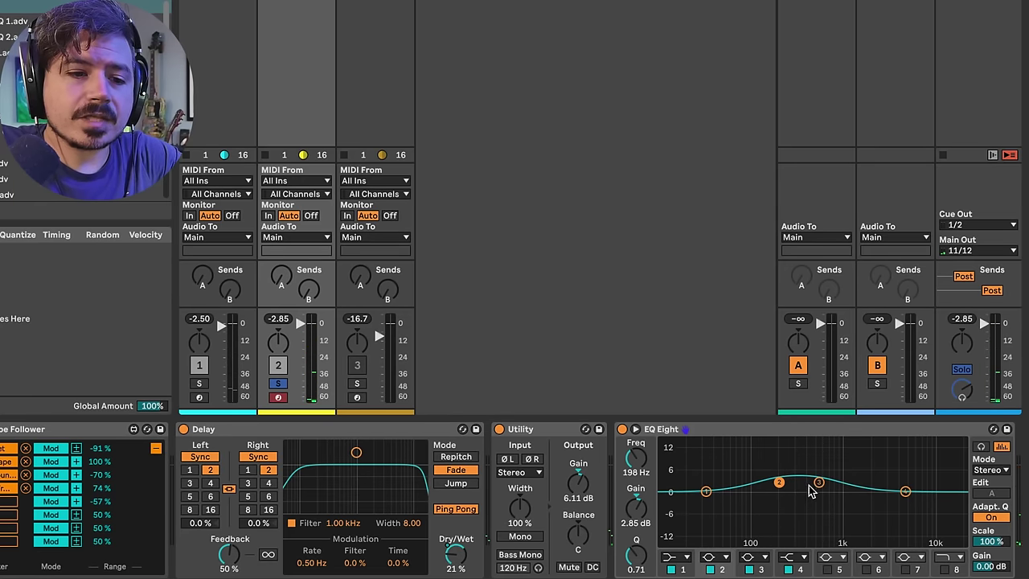
left_click(819, 485)
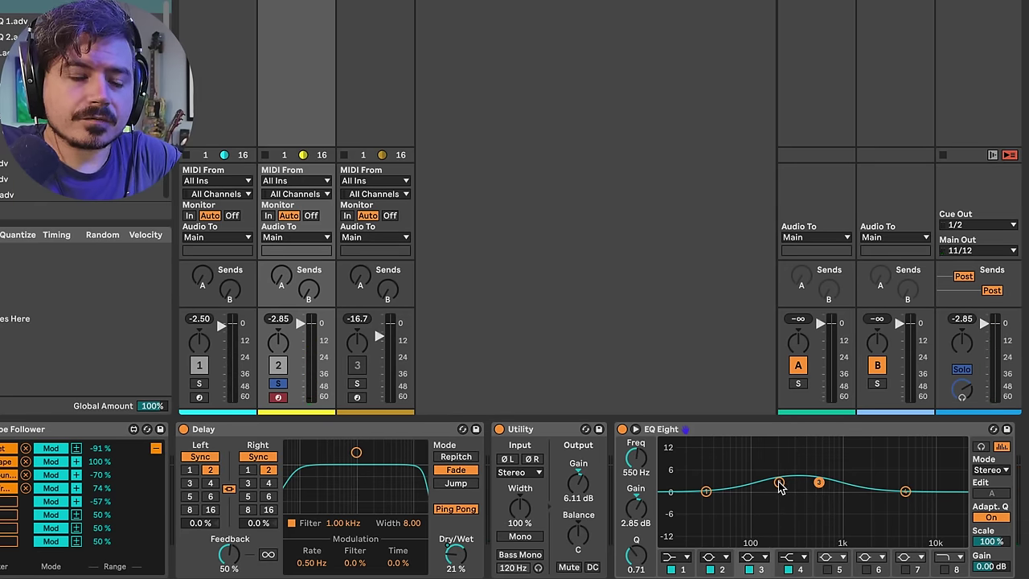
Turn off Adaptive Q and set band 2 to 1.19 dB with Q 1.72 and band 3 to 505 Hz, 0.69 dB, Q 1.46
left_click(990, 518)
left_click_drag(819, 487, 816, 489)
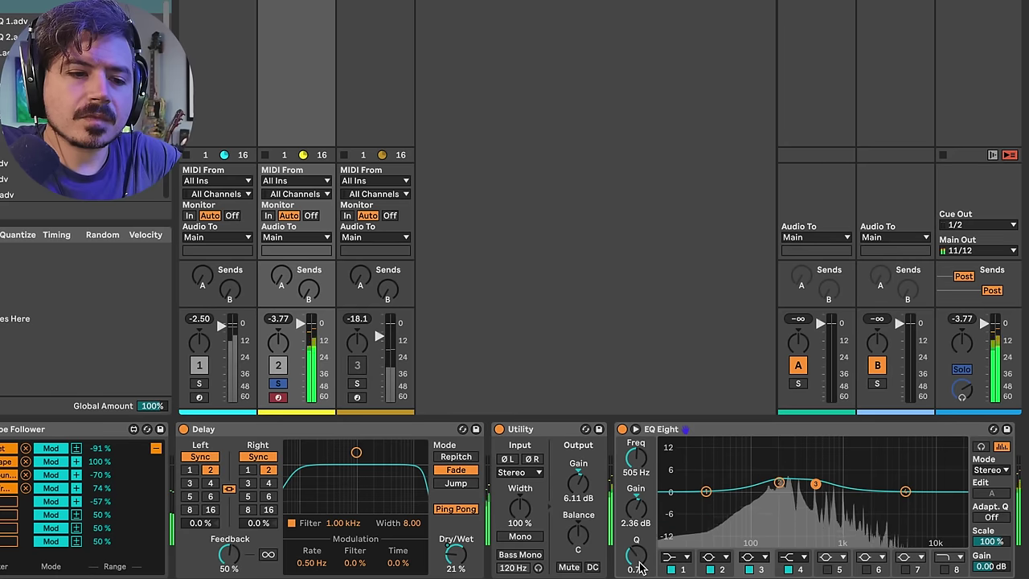
left_click_drag(636, 554, 634, 529)
left_click(779, 483)
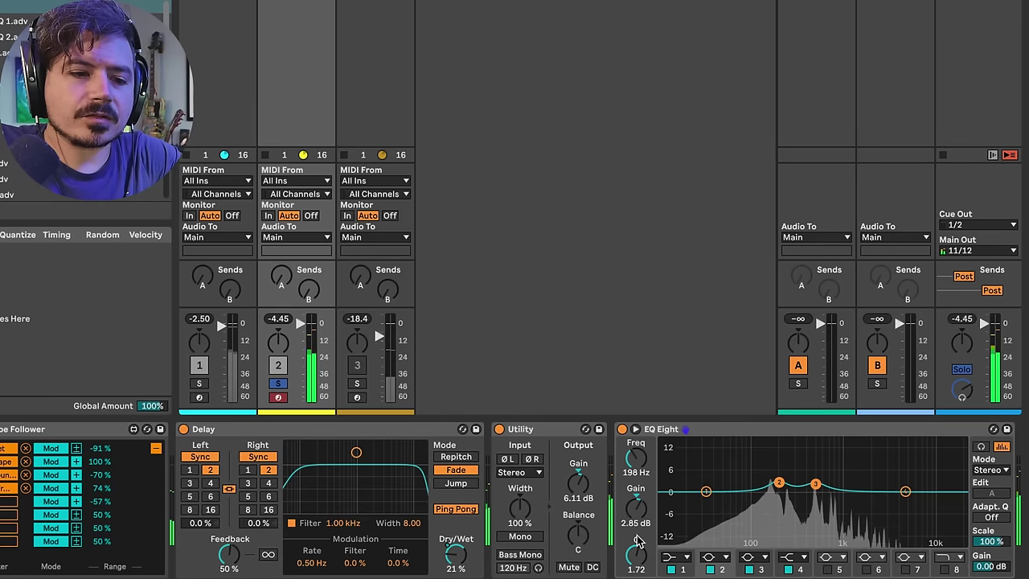
left_click_drag(778, 482, 778, 463)
left_click_drag(640, 506, 641, 532)
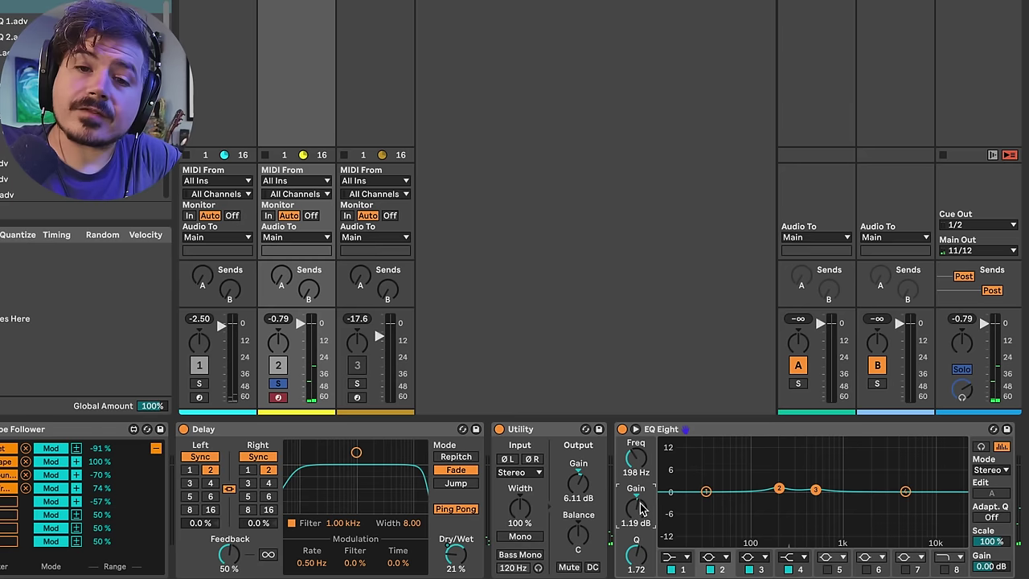
Place this EQ Eight after the first track's Glue Compressor and map its band 2 Gain to the fifth slot of the second track's Envelope Follower
left_click(746, 442)
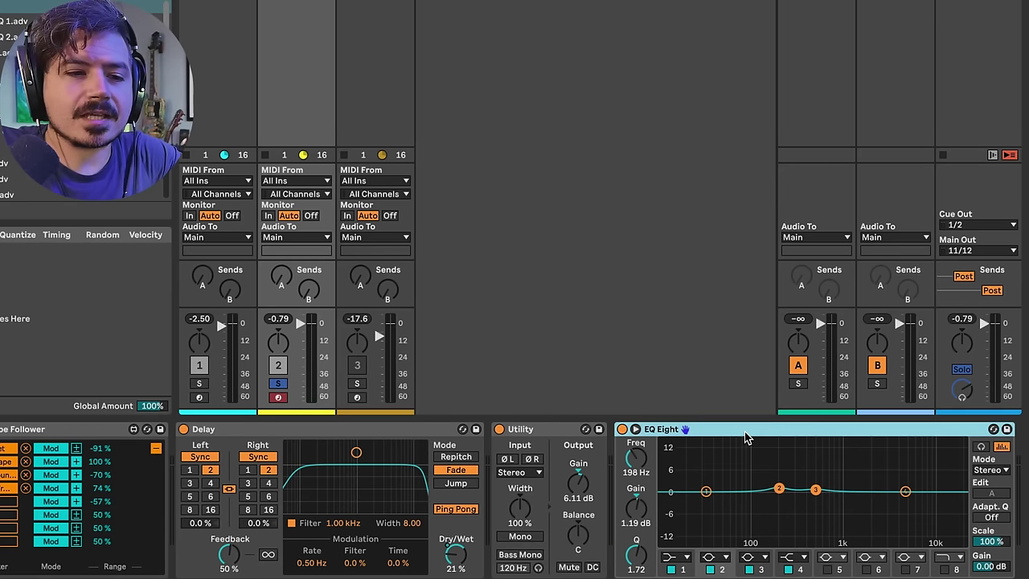
left_click(217, 8)
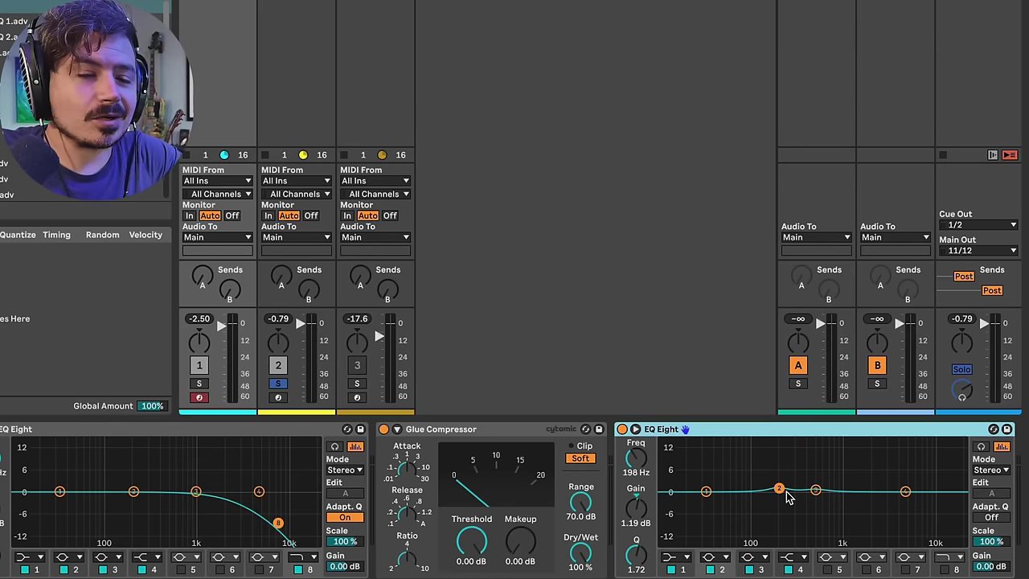
key("Right")
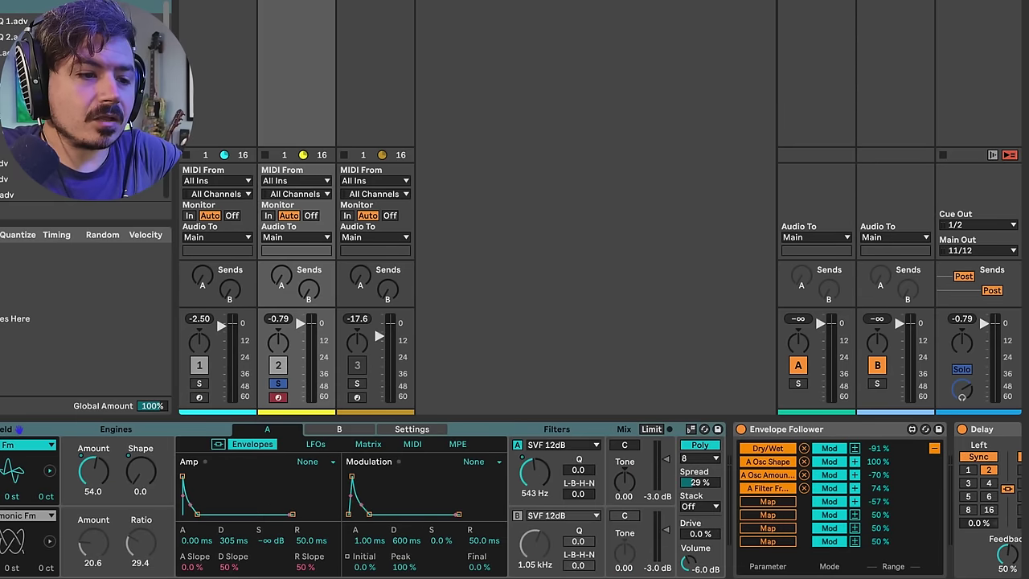
left_click(777, 503)
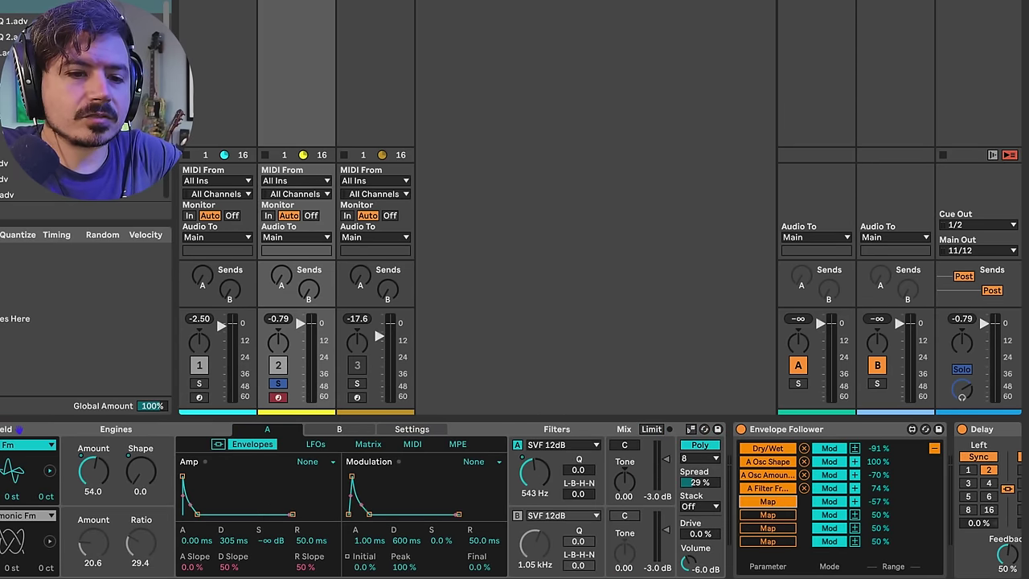
key("Left")
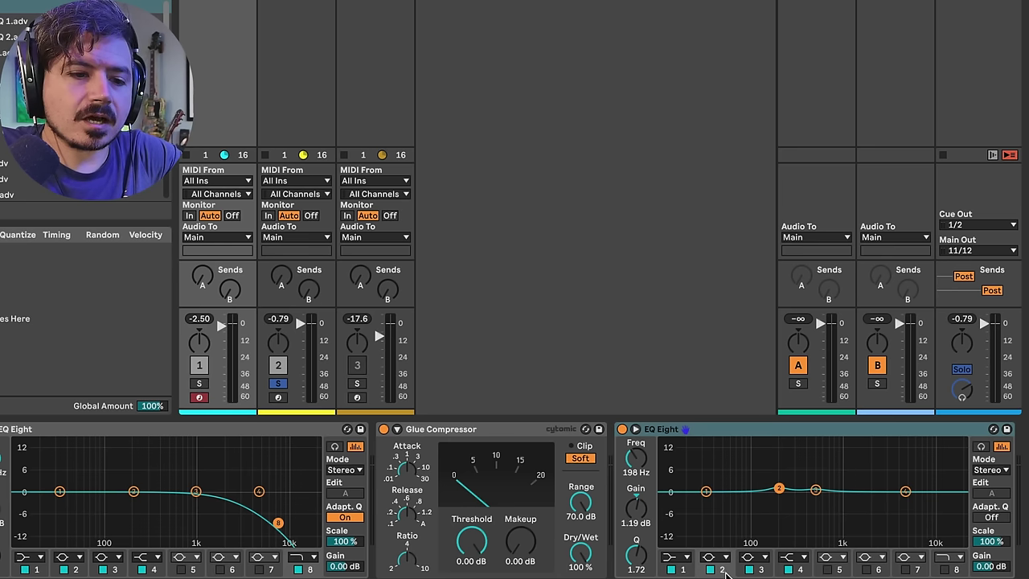
left_click(636, 508)
key("space")
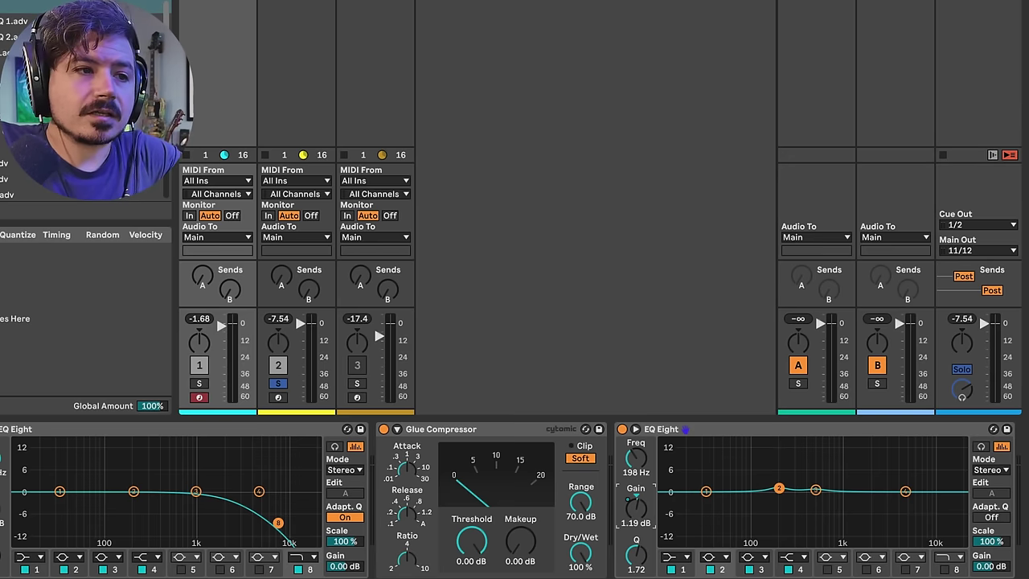
Set the fifth and sixth modulation ranges to -50 % and -52 %, and map the sixth slot to the first track's EQ band 3 Gain
left_click(333, 27)
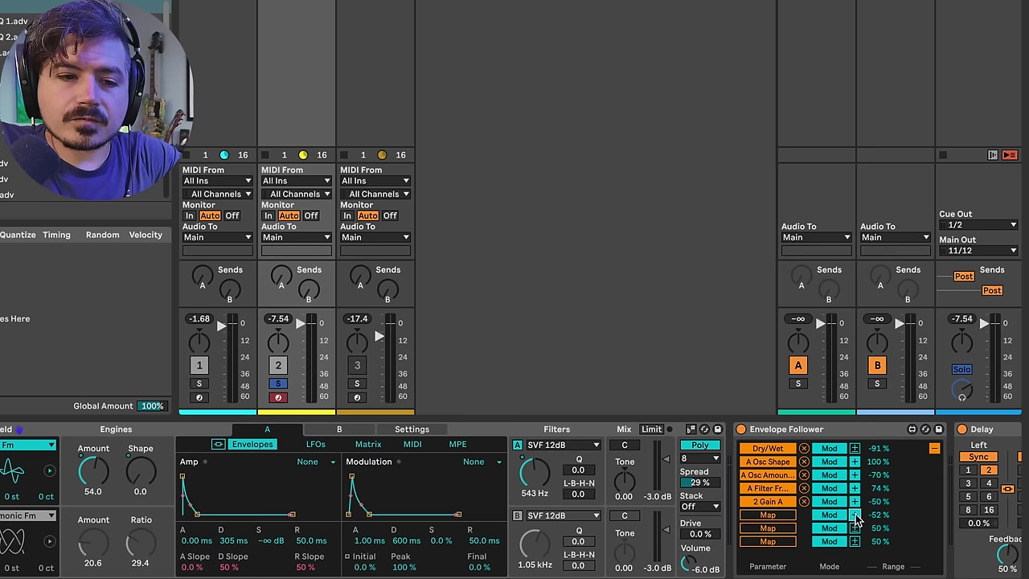
left_click(767, 516)
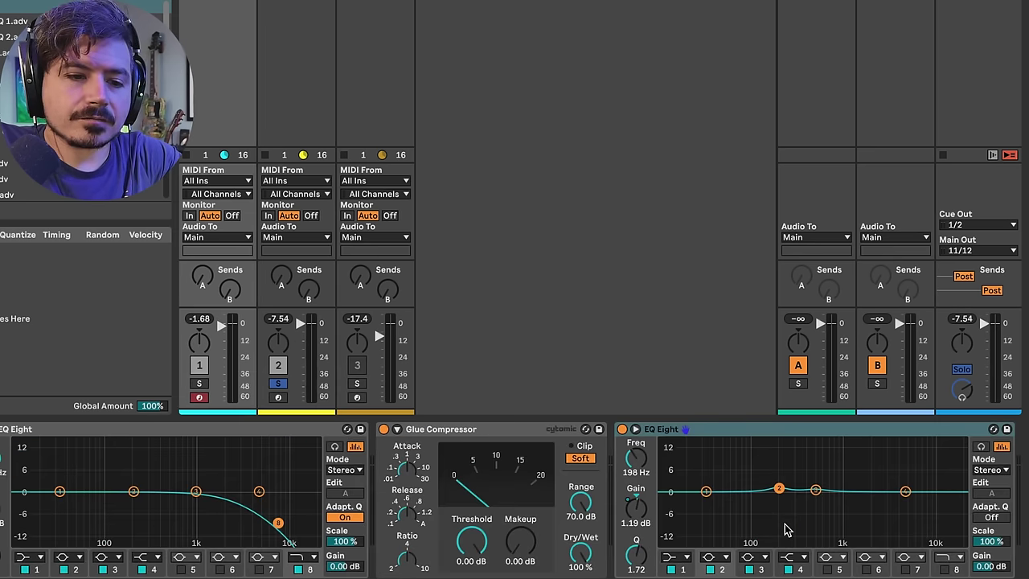
left_click(760, 570)
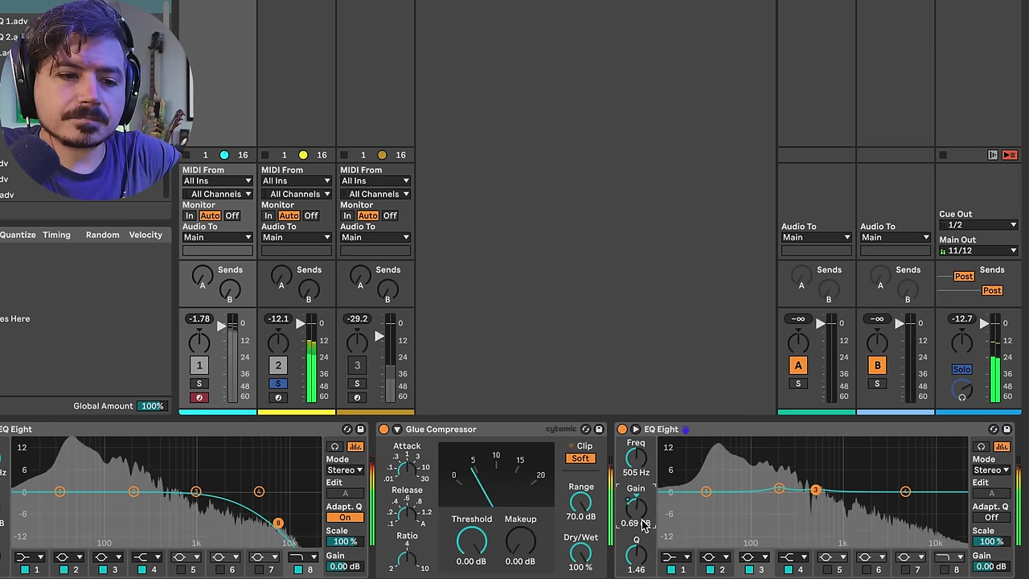
Unsolo the second track and compare the full mix with the mapped EQ Eight off and back on
key("space")
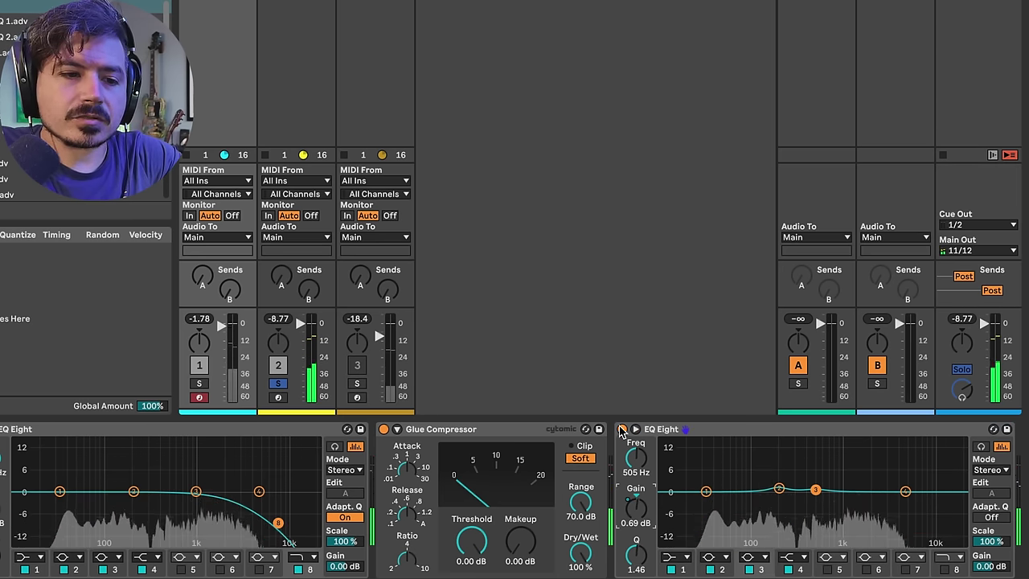
left_click(275, 386)
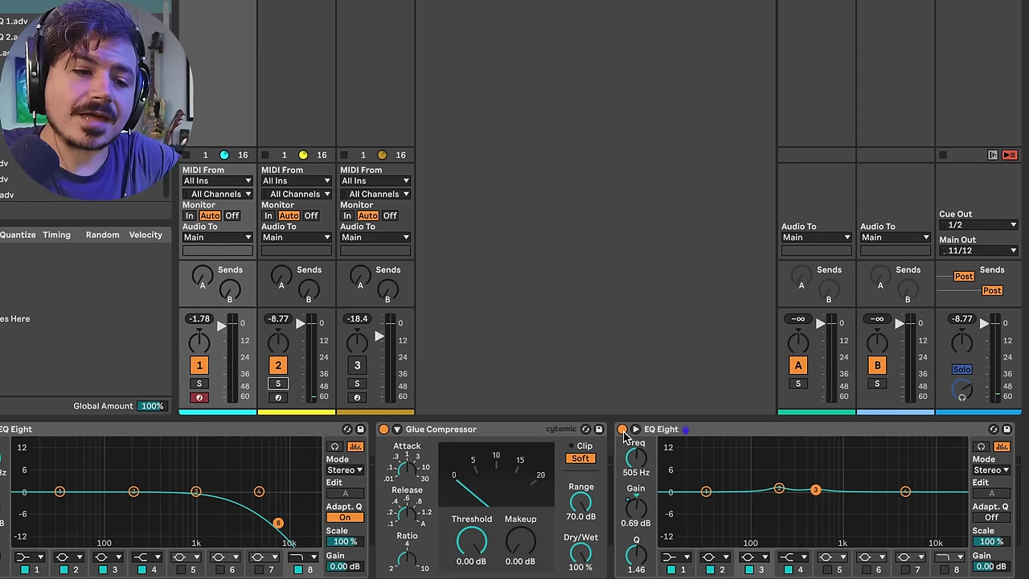
left_click(621, 430)
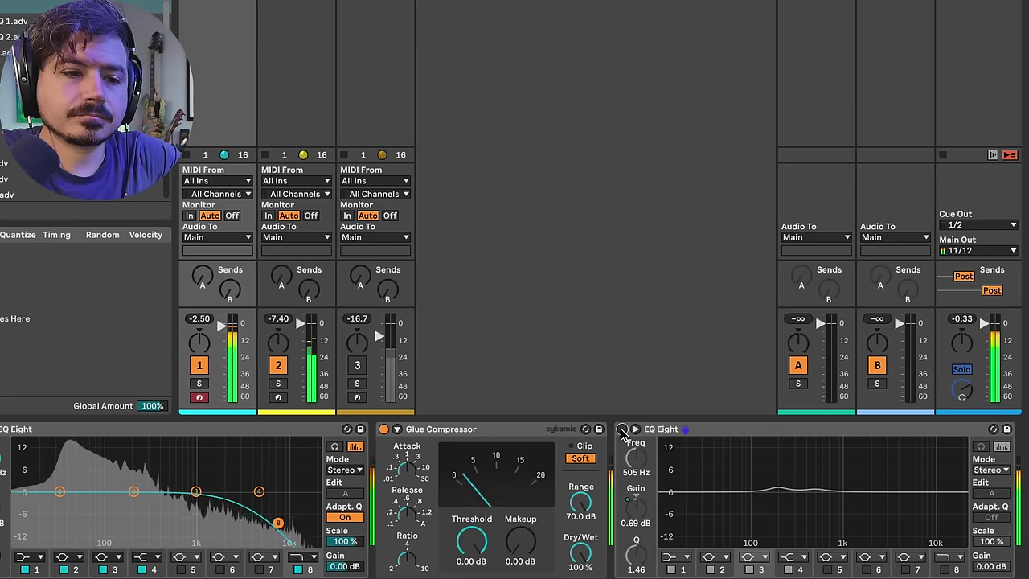
left_click(621, 430)
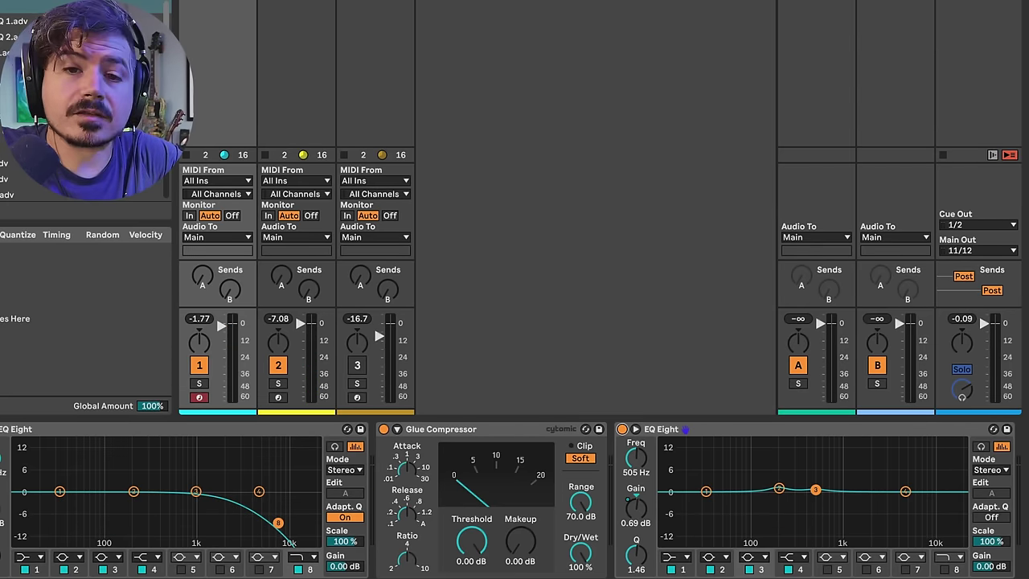
Set the 2 Gain A and 3 Gain A modulation ranges to -100 %, and compare the mix with the mapped EQ Eight off and on
left_click(296, 80)
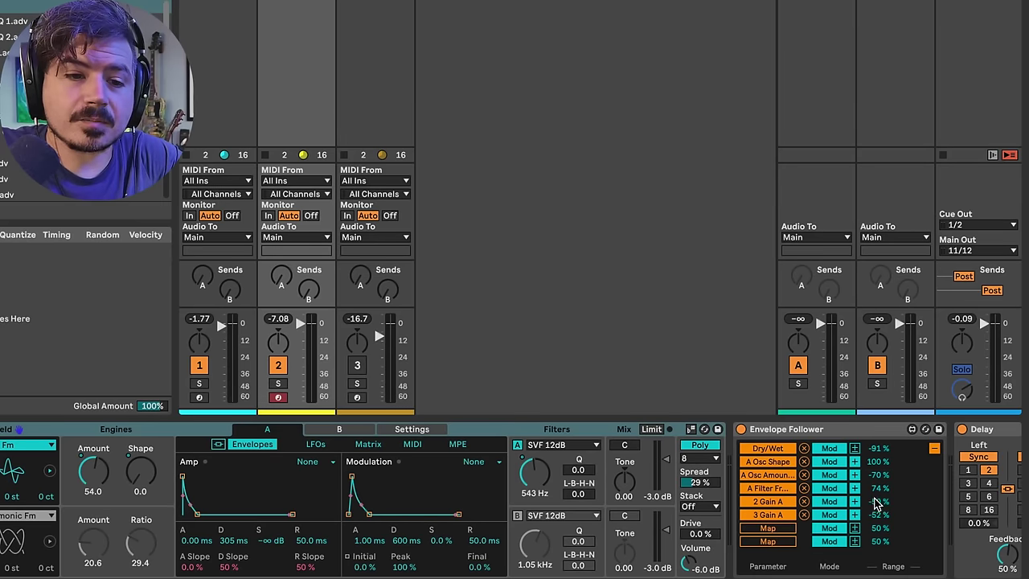
left_click_drag(876, 501, 875, 490)
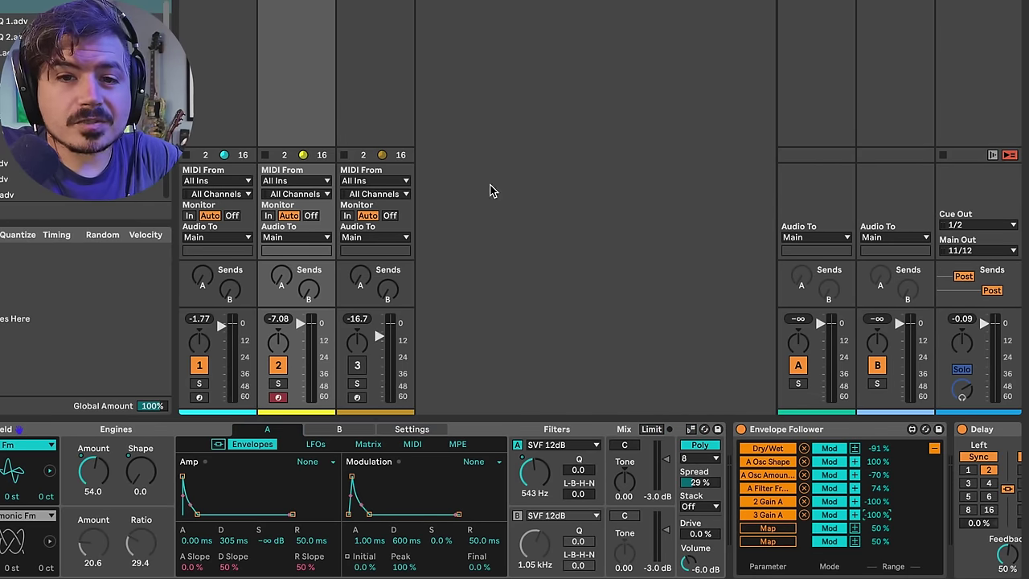
left_click(217, 80)
key("space")
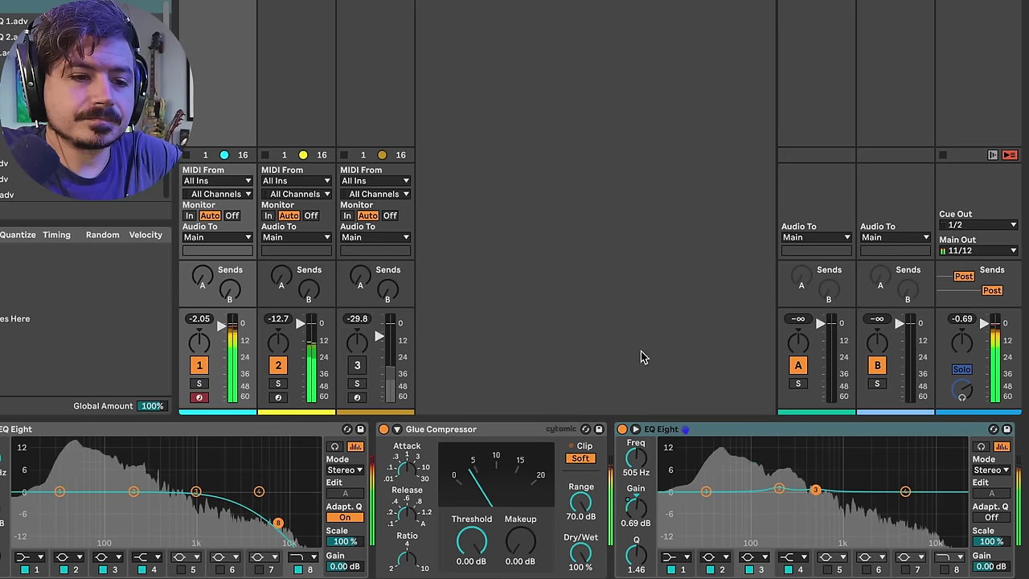
left_click(621, 431)
left_click(622, 430)
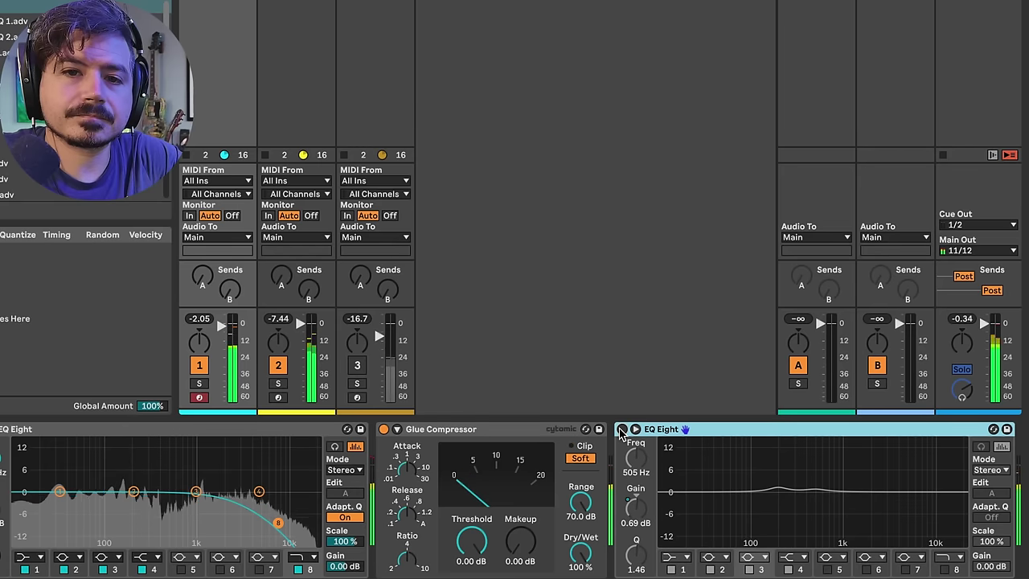
left_click(621, 430)
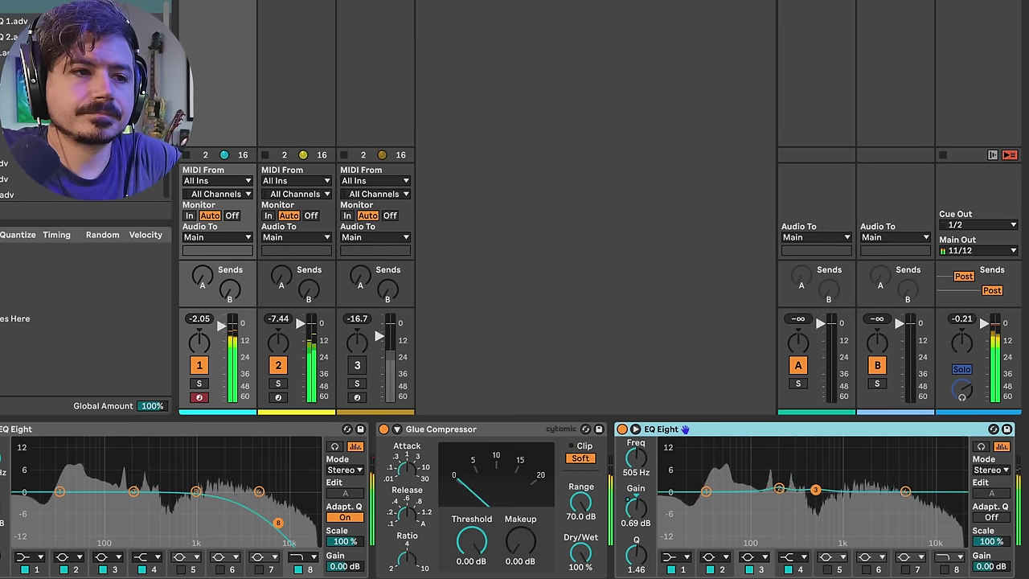
Set the 2 Gain A modulation range to -70 % and listen to the mix with the first track's EQ in view
left_click(296, 7)
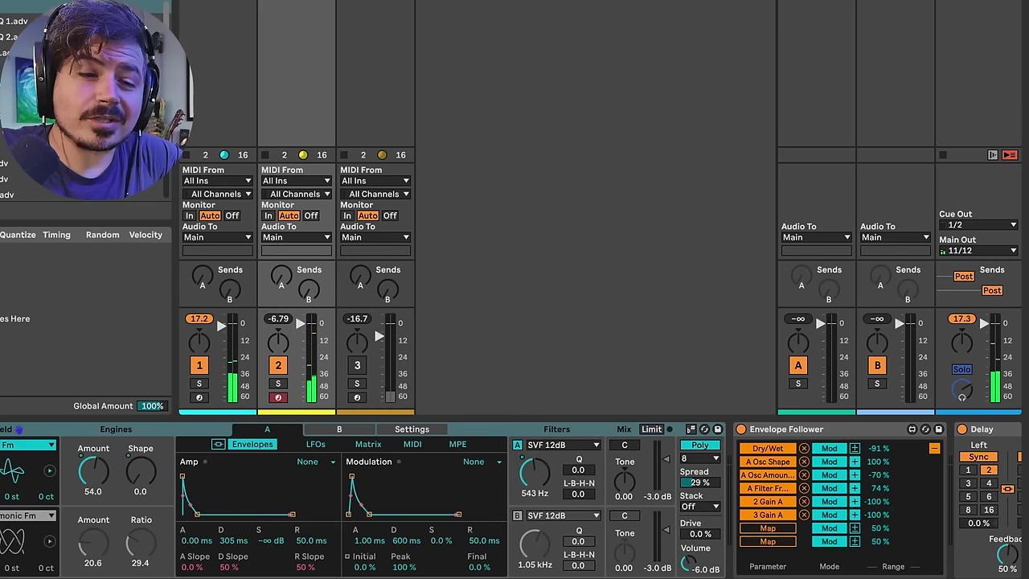
left_click(877, 502)
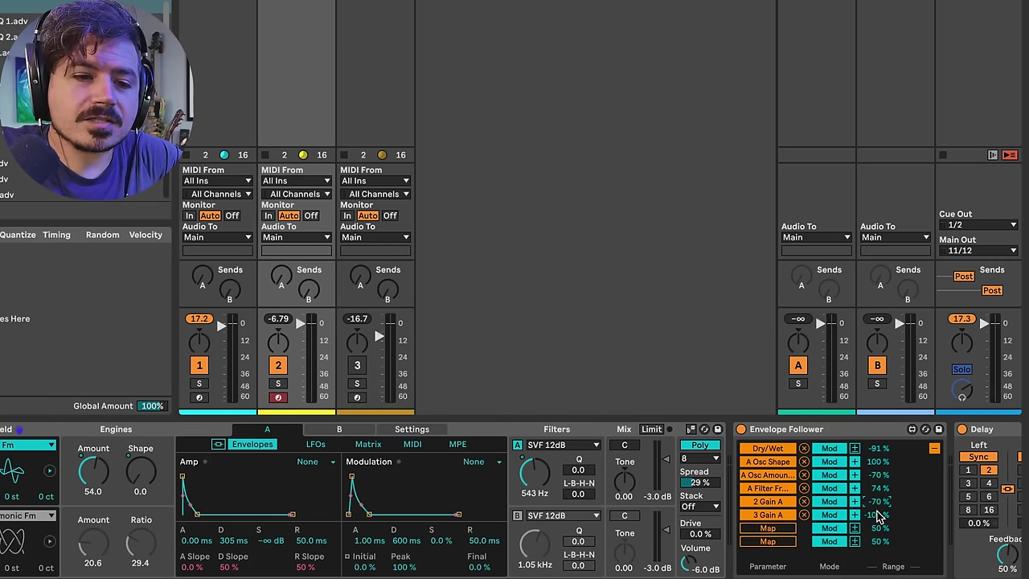
key("Left")
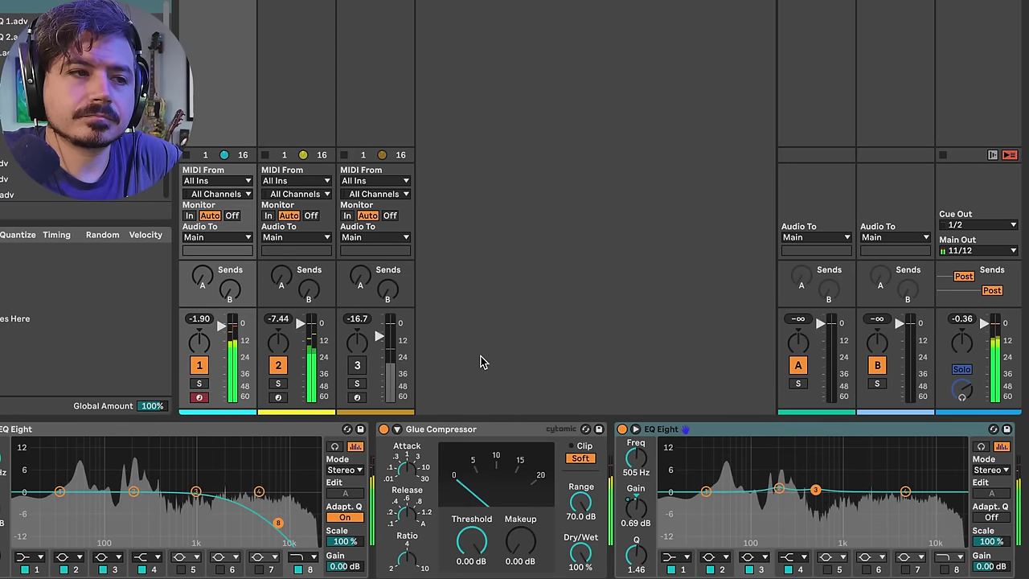
Collapse the second track's Envelope Follower mapping list and set its Fall to 40.2 %
key("Right")
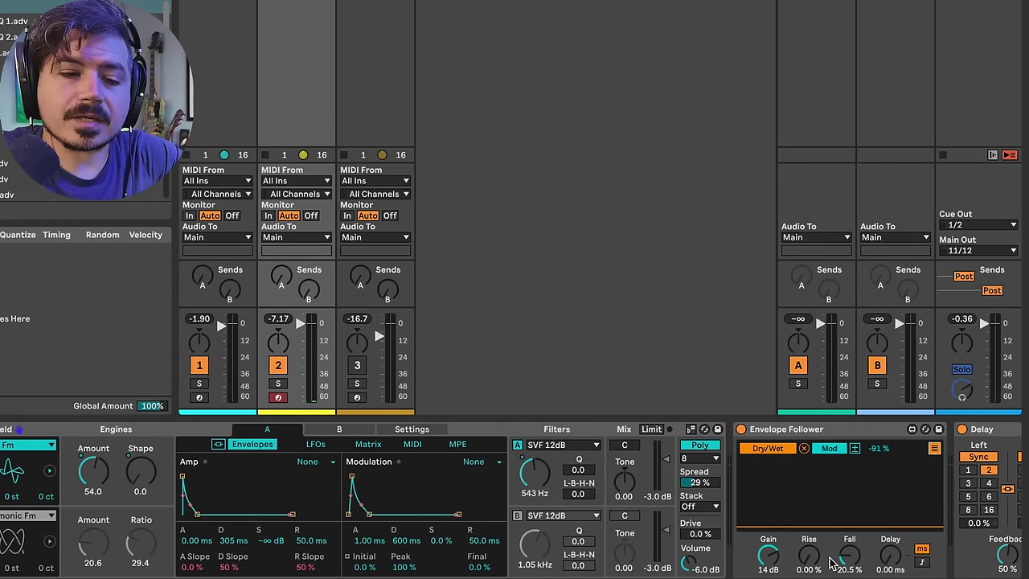
left_click_drag(848, 561, 848, 554)
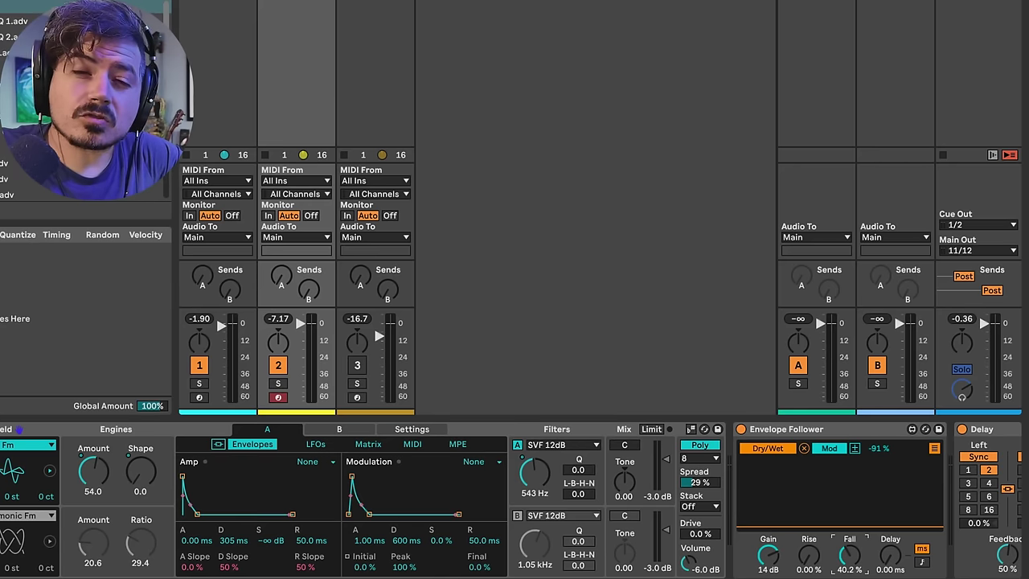
Start playback and set the Fall of the second track's Envelope Follower to 18.9 %
key("space")
left_click_drag(849, 555, 848, 514)
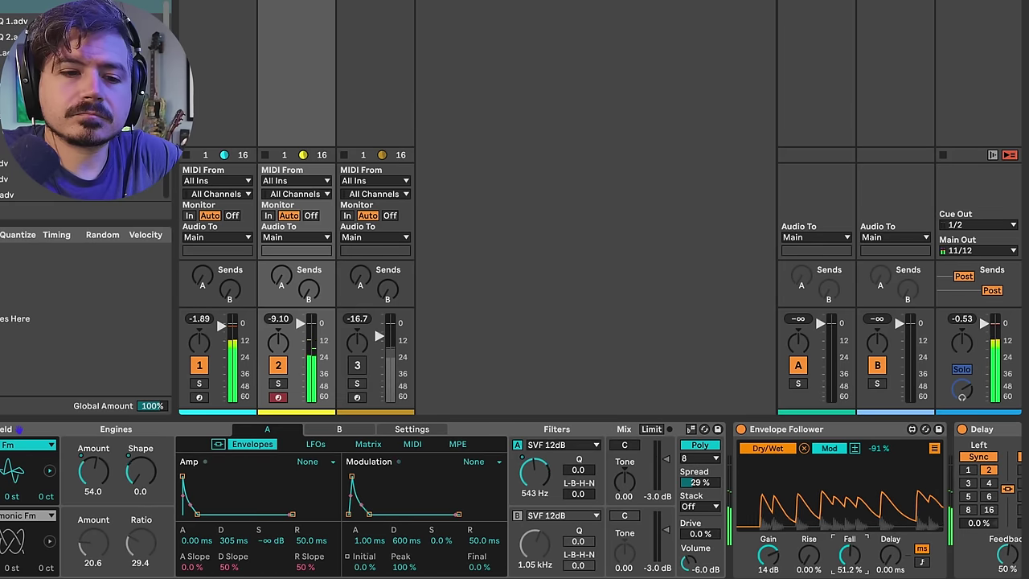
left_click_drag(849, 554, 848, 578)
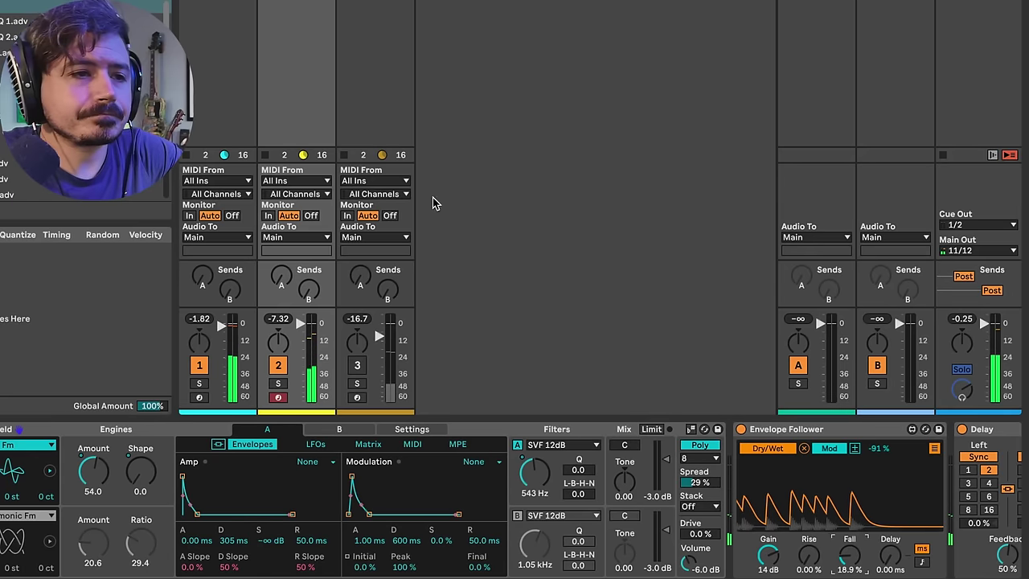
Solo the third track and add a Utility after the Compressor in its device chain
left_click(357, 366)
left_click(357, 385)
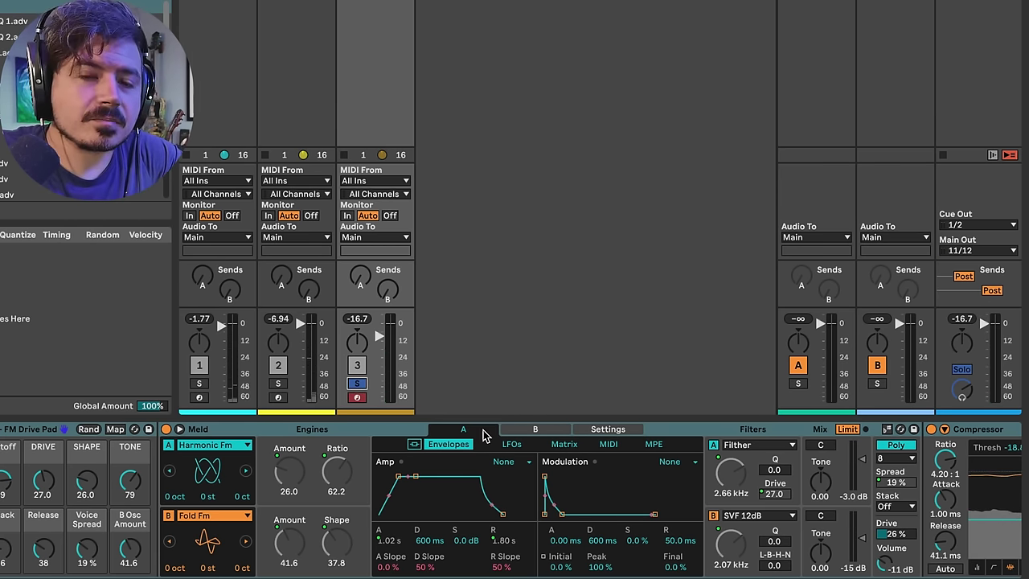
scroll(472, 430, "right", 5)
key("Return")
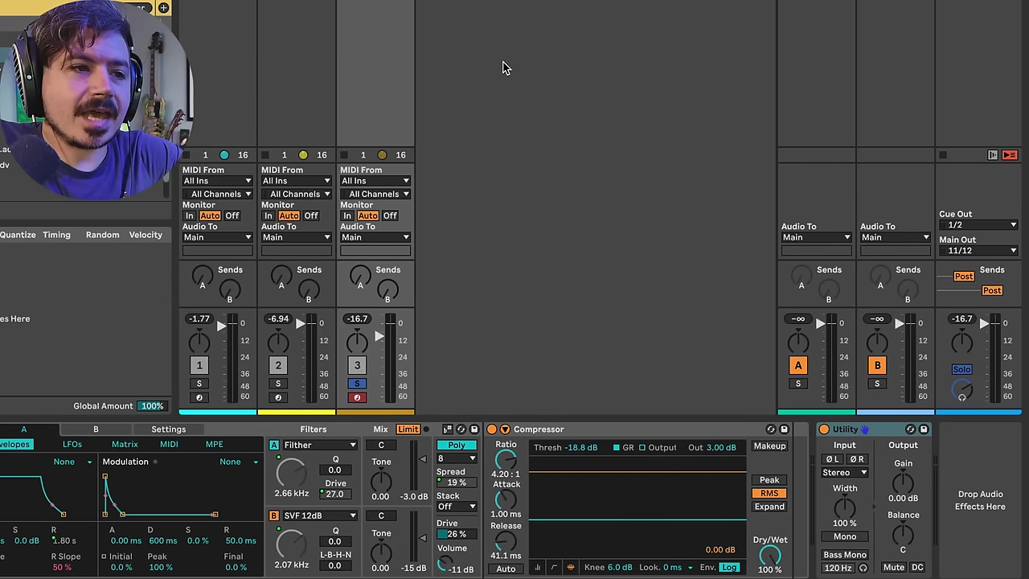
Map a free slot of the second track's Envelope Follower to the output Gain of the third track's Utility
key("Left")
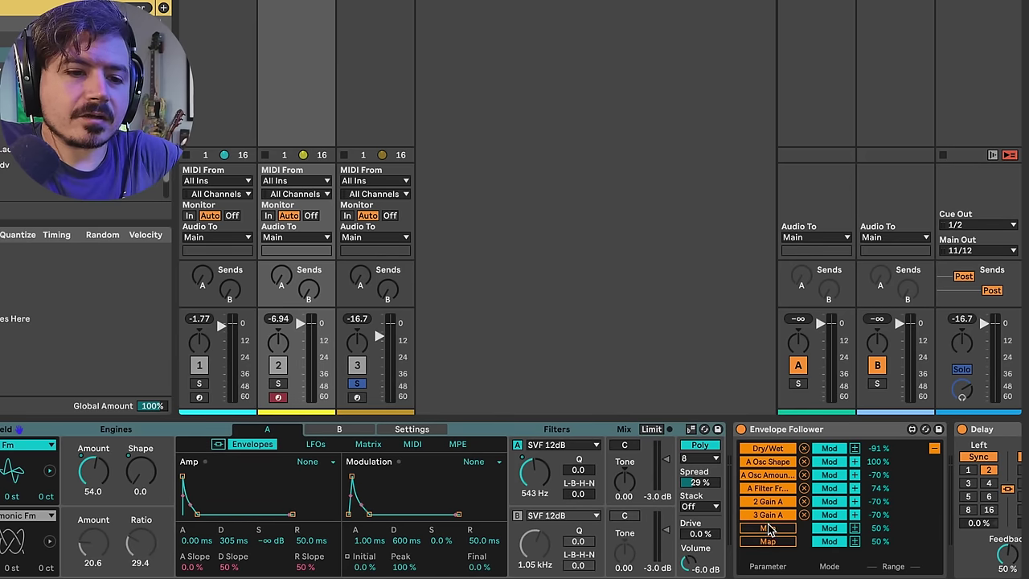
key("Right")
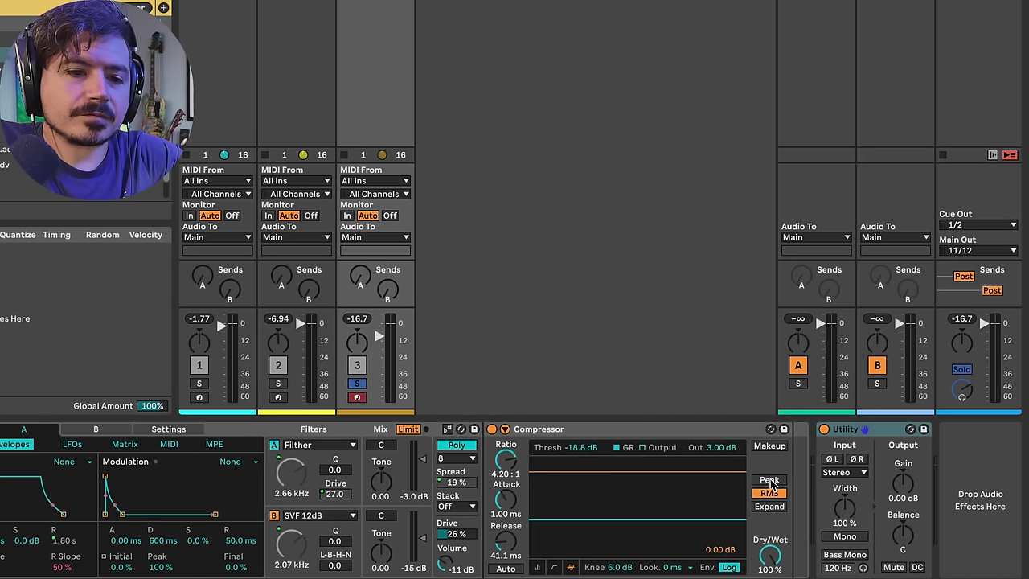
left_click(902, 489)
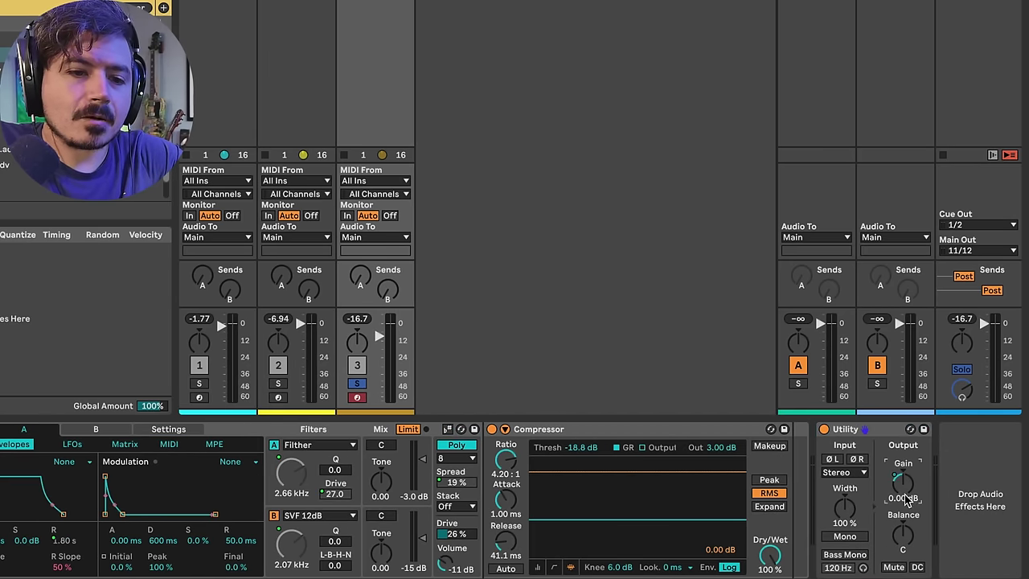
Unsolo the third track and set its Utility Gain to -7.22 dB while listening to the full mix
key("space")
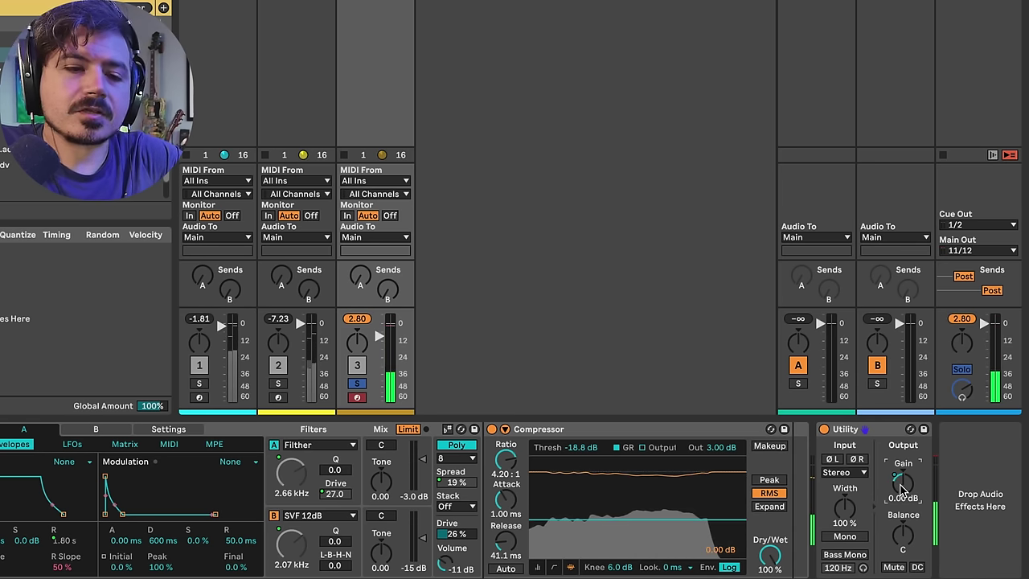
left_click_drag(902, 488, 902, 531)
left_click(357, 383)
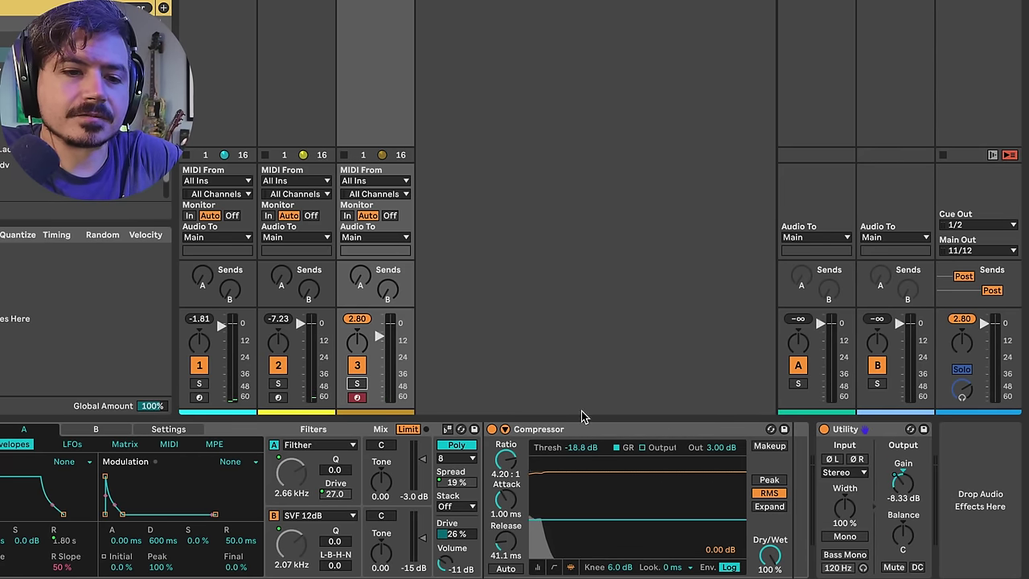
key("space")
mouse_move(901, 488)
left_mouse_down()
mouse_move(901, 505)
mouse_move(901, 481)
left_mouse_up()
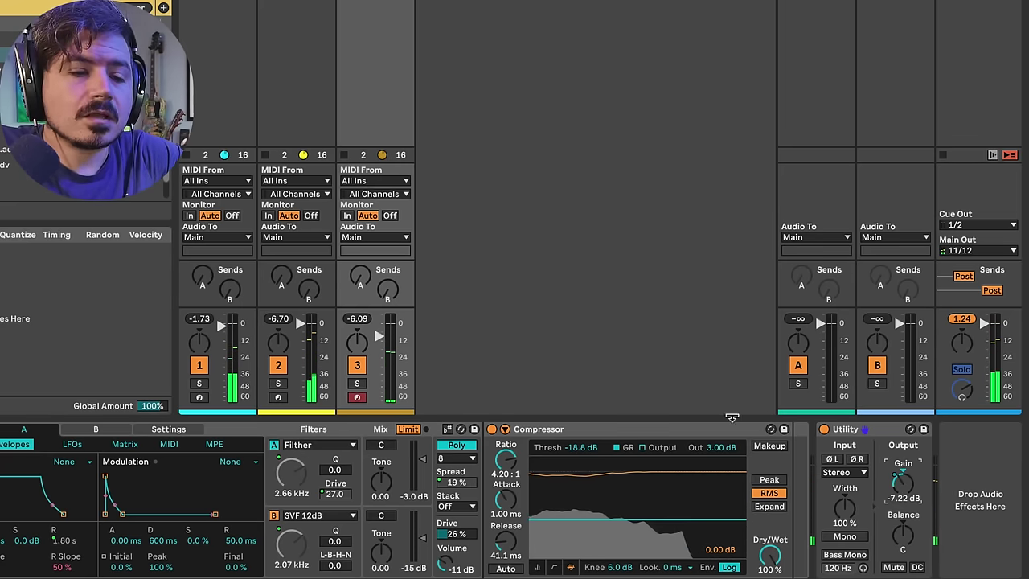
Set the Envelope Follower's Gain modulation range to -100 % and raise the third track's Utility Gain during playback
key("Left")
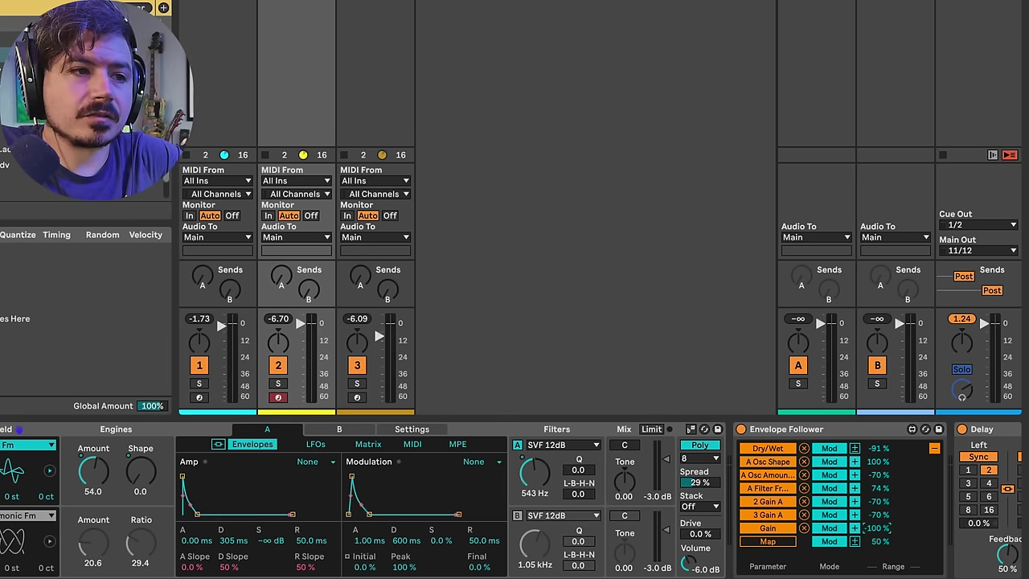
key("Right")
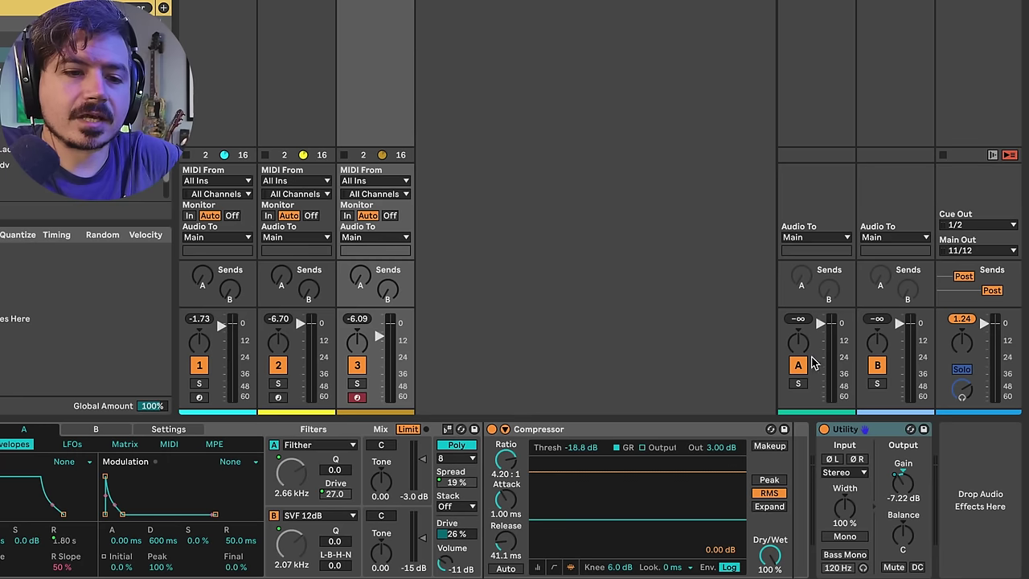
key("space")
mouse_move(899, 484)
left_mouse_down()
mouse_move(899, 500)
mouse_move(909, 443)
mouse_move(908, 476)
left_mouse_up()
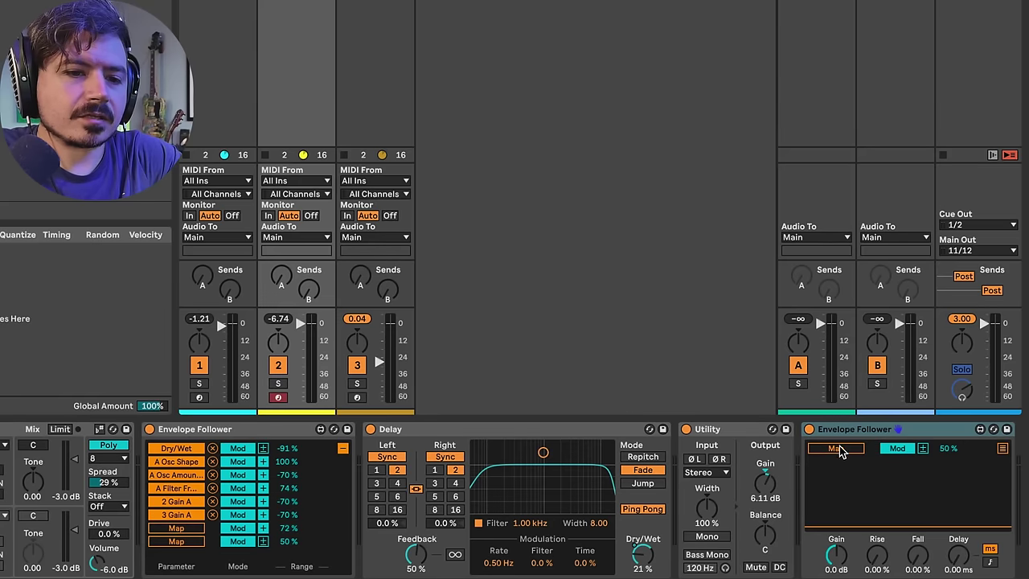
Place the new Envelope Follower before the existing one, set its synced Delay to 1/4, and map it to the third track's Utility Gain
left_click(836, 449)
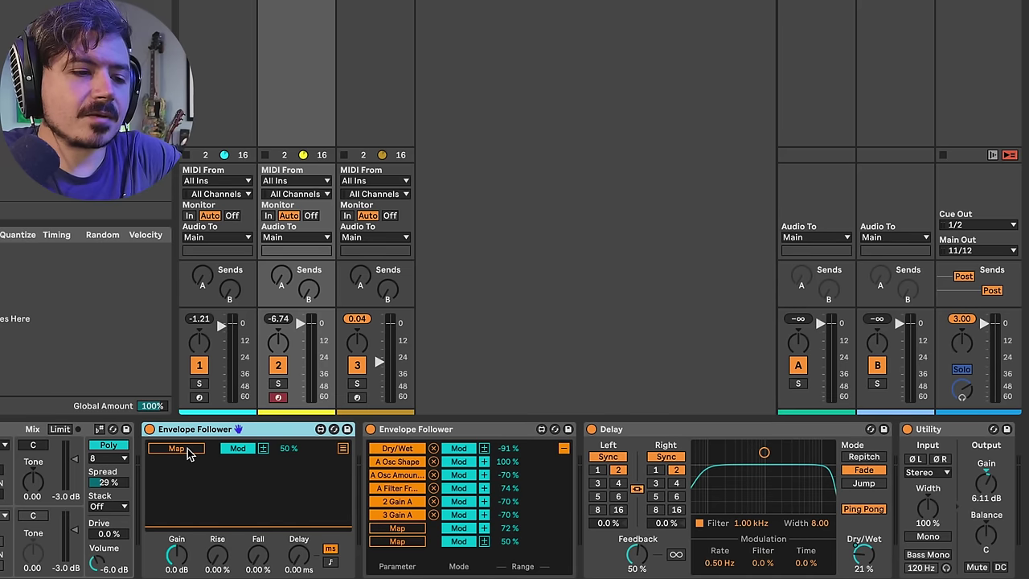
left_click(328, 562)
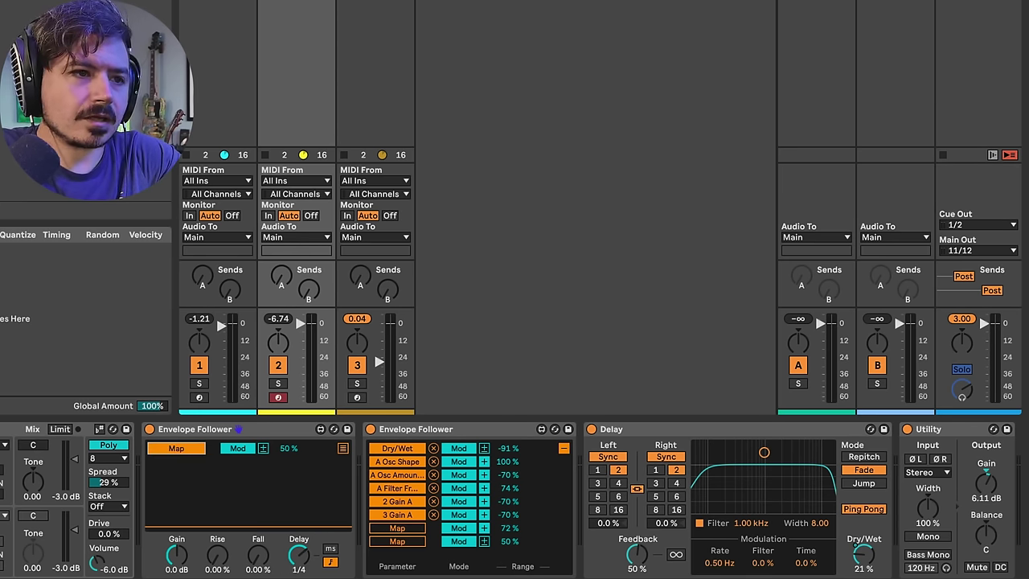
key("Right")
left_click(903, 475)
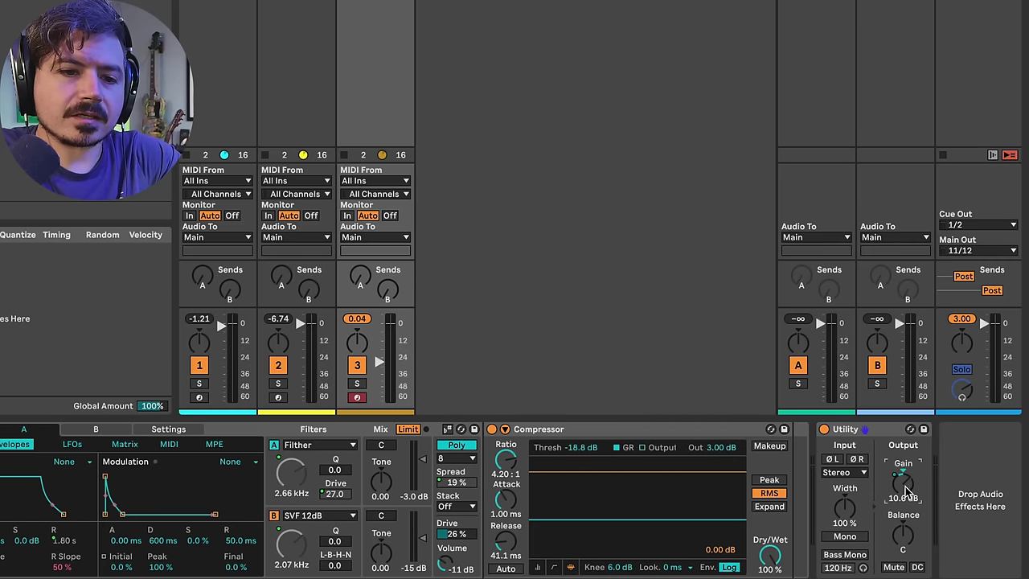
Set the output Gain of the third track's Utility to 0.56 dB
key("Left")
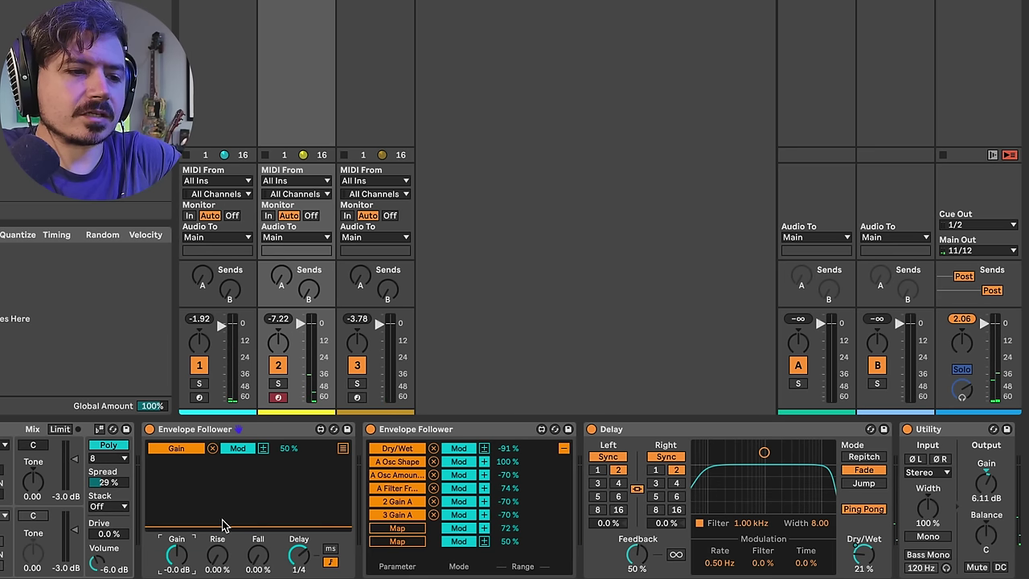
key("Right")
left_click(848, 428)
left_click_drag(906, 486, 906, 514)
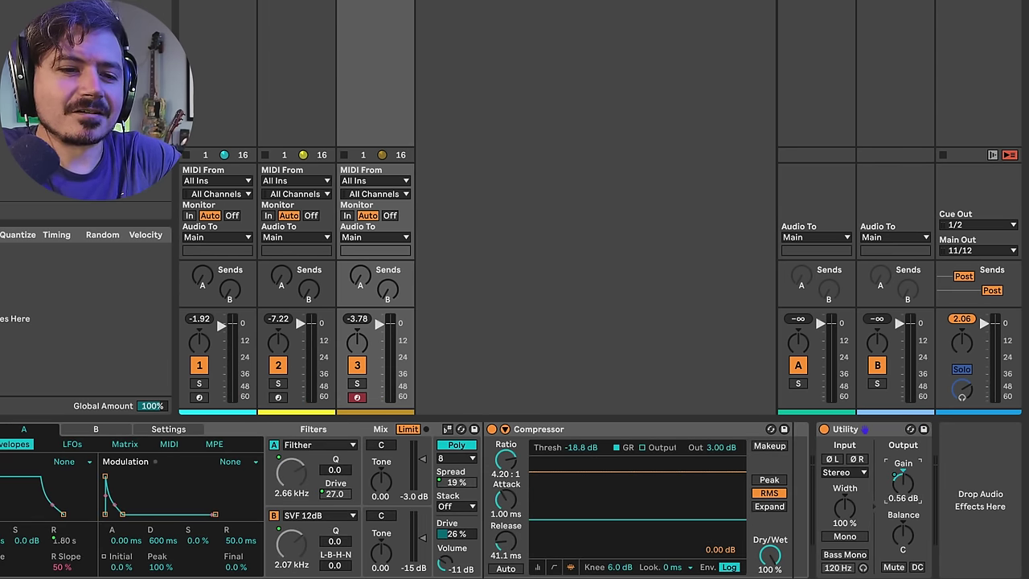
Set the new Envelope Follower's Gain to 11 dB and Delay to 1/2, and listen with the first track muted
key("Left")
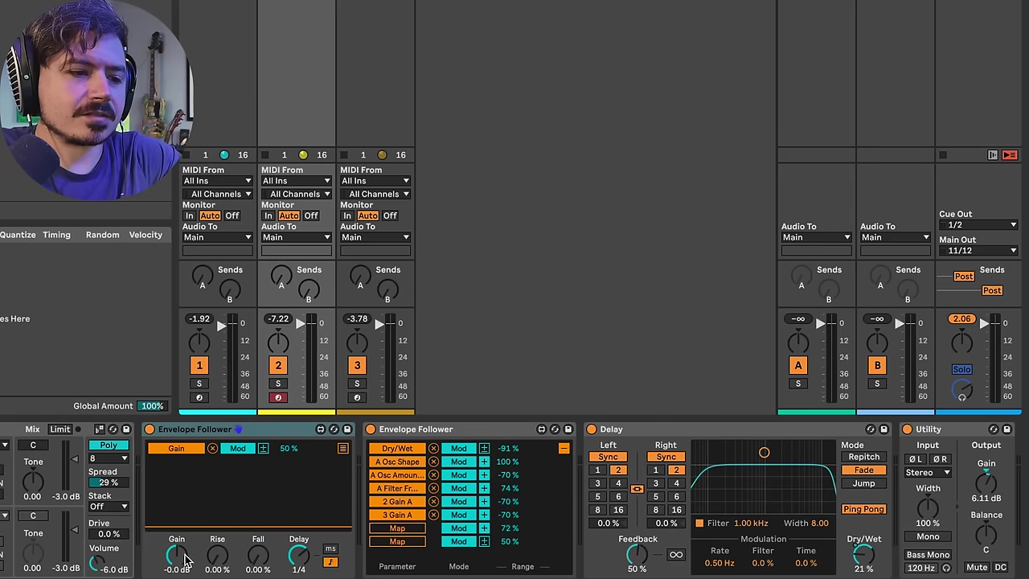
mouse_move(184, 560)
left_mouse_down()
mouse_move(183, 522)
mouse_move(177, 561)
left_mouse_up()
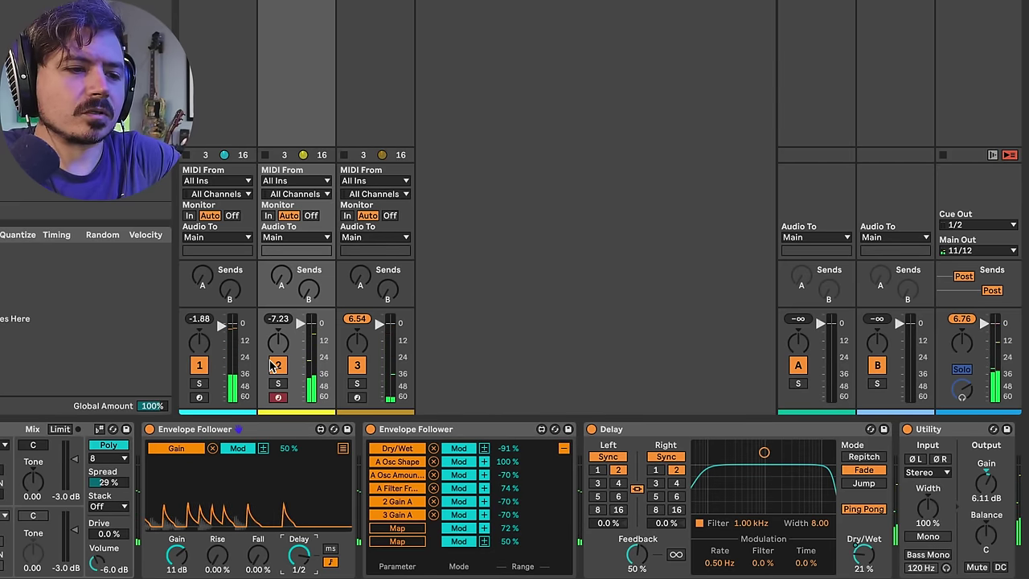
left_click(199, 365)
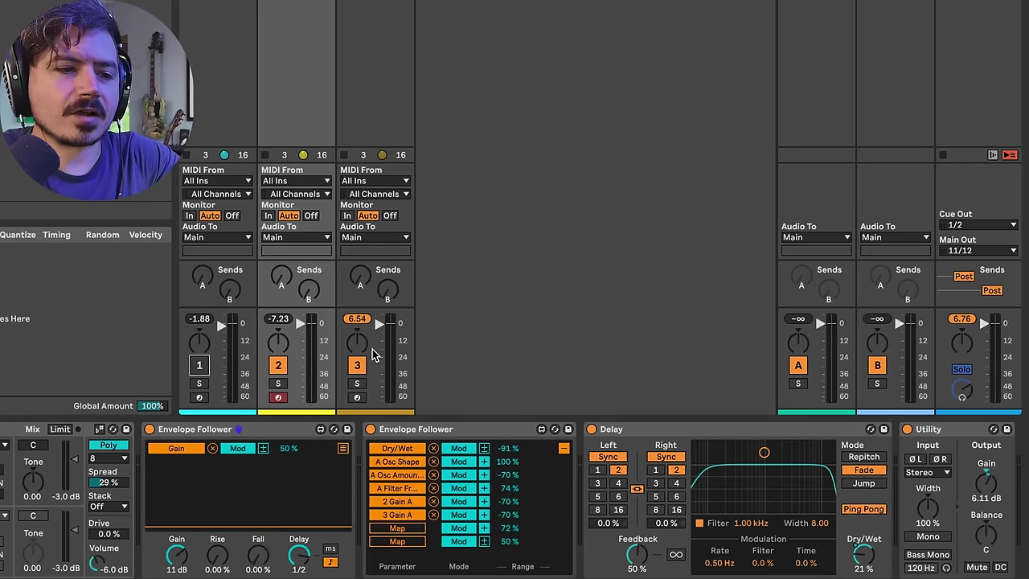
key("space")
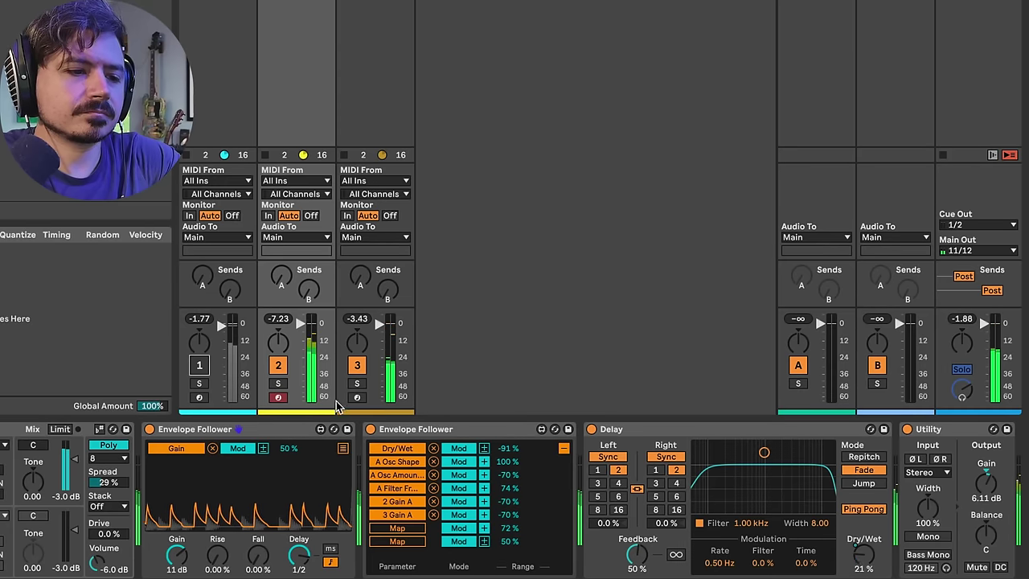
Map the new Envelope Follower's second slot to the third track's panning with a 94 % range, and collapse the mapping list
left_click(343, 448)
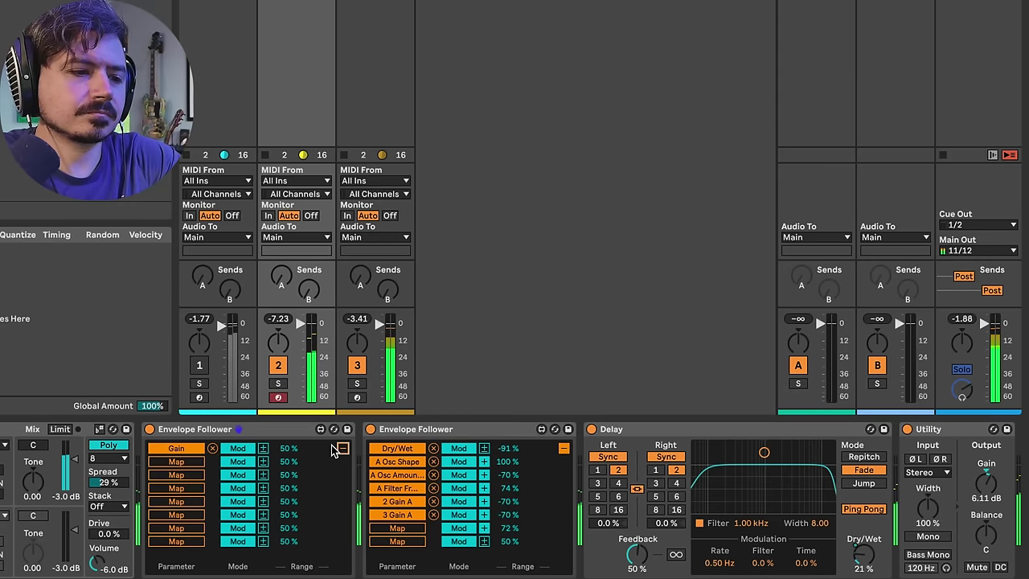
left_click(176, 466)
left_click(357, 339)
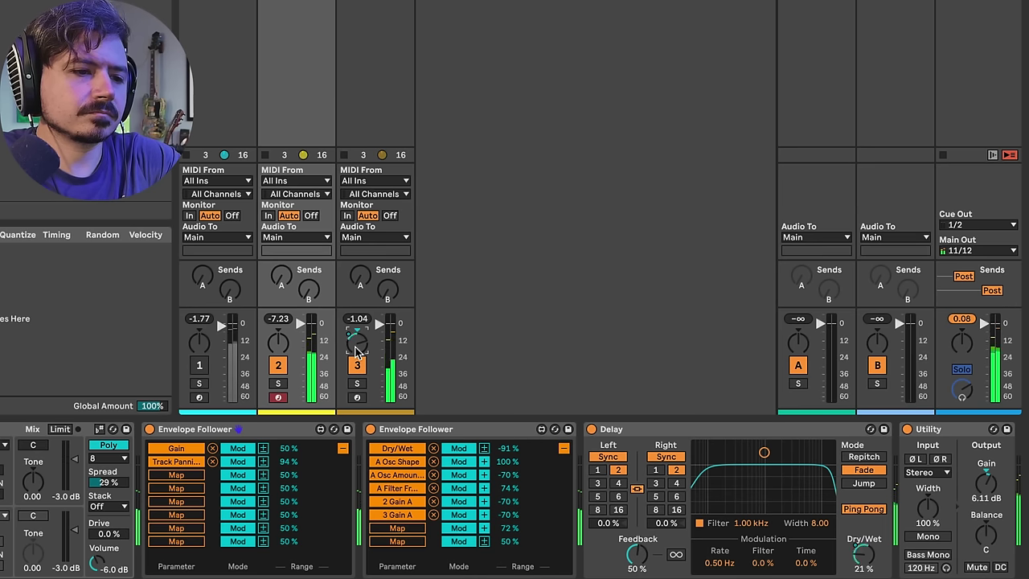
left_click(343, 451)
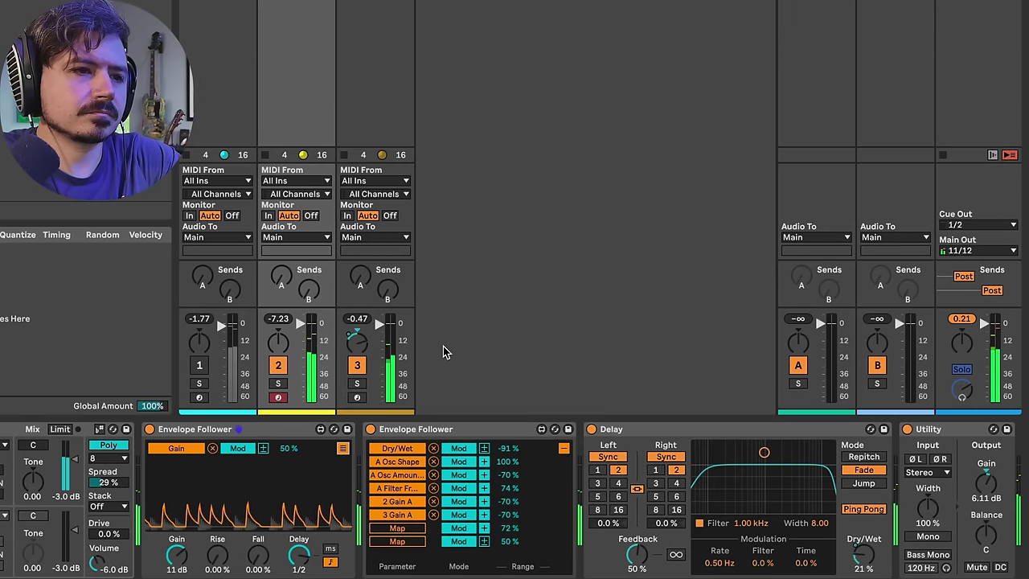
Raise Send A on the third and second tracks and unmute the first track
left_click_drag(361, 280, 362, 277)
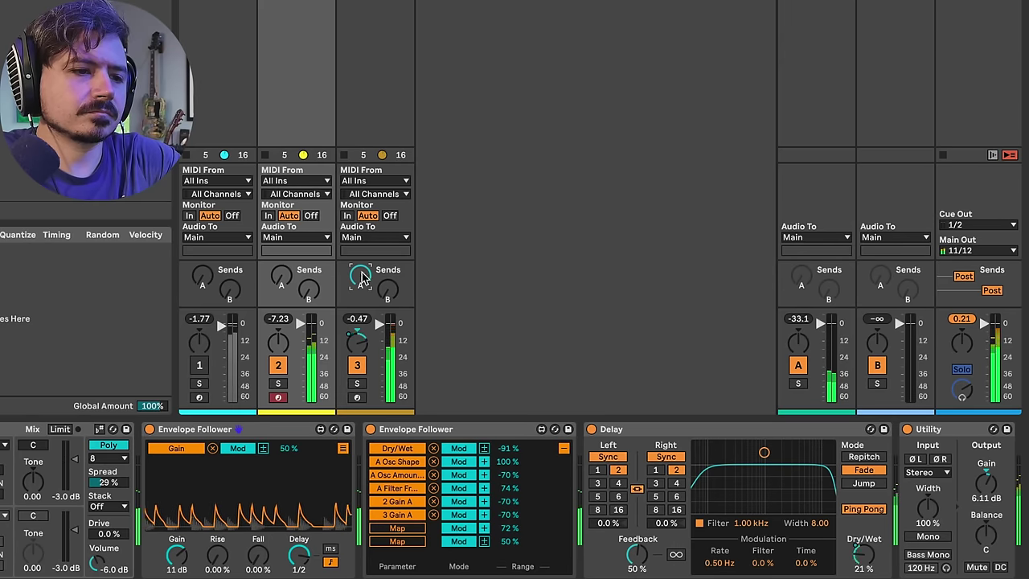
mouse_move(281, 279)
left_mouse_down()
mouse_move(281, 266)
mouse_move(274, 283)
left_mouse_up()
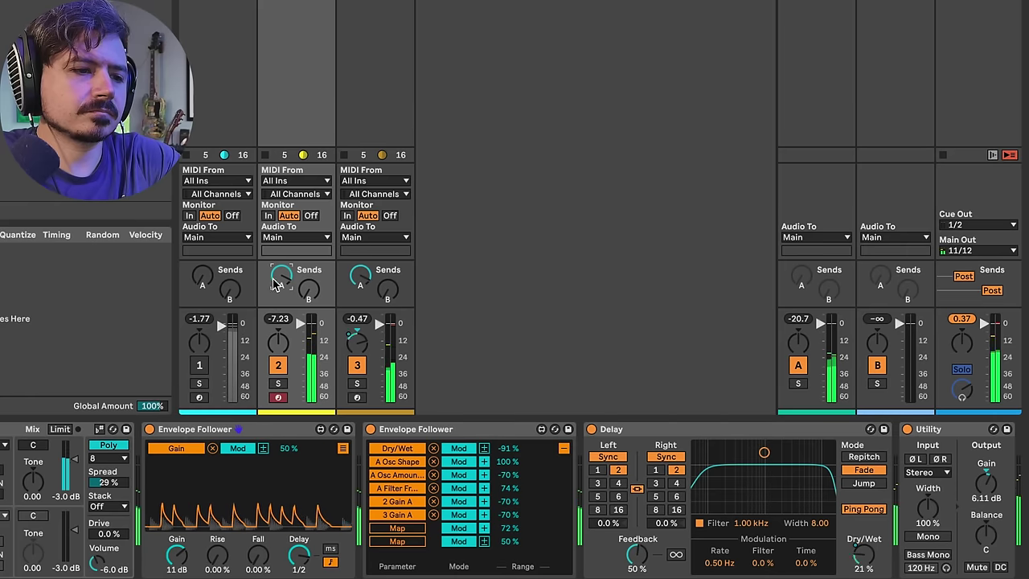
left_click(200, 366)
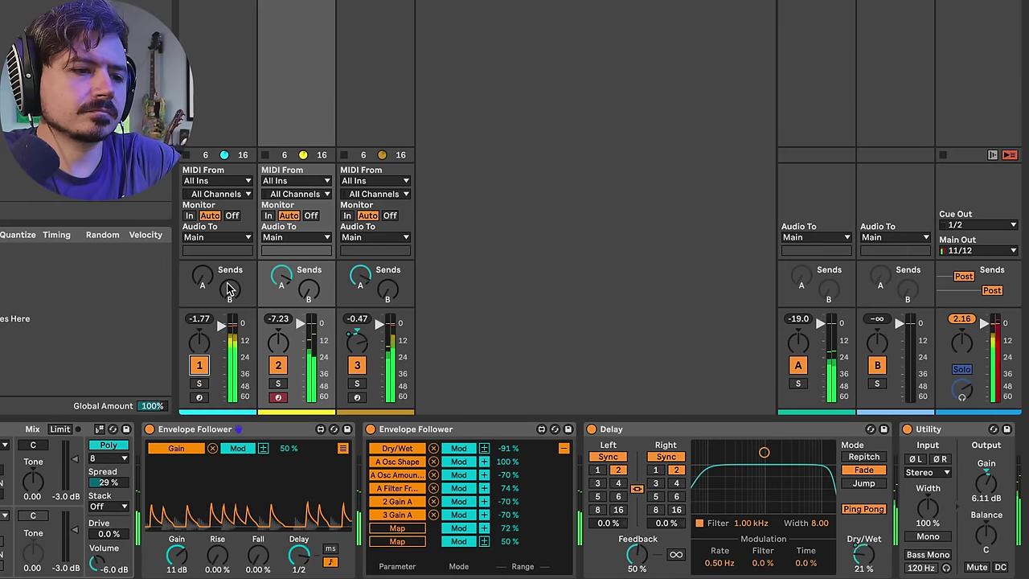
Examine the first track's device chain back to its Envelope Follower and Reverb while the mix plays
left_click(217, 10)
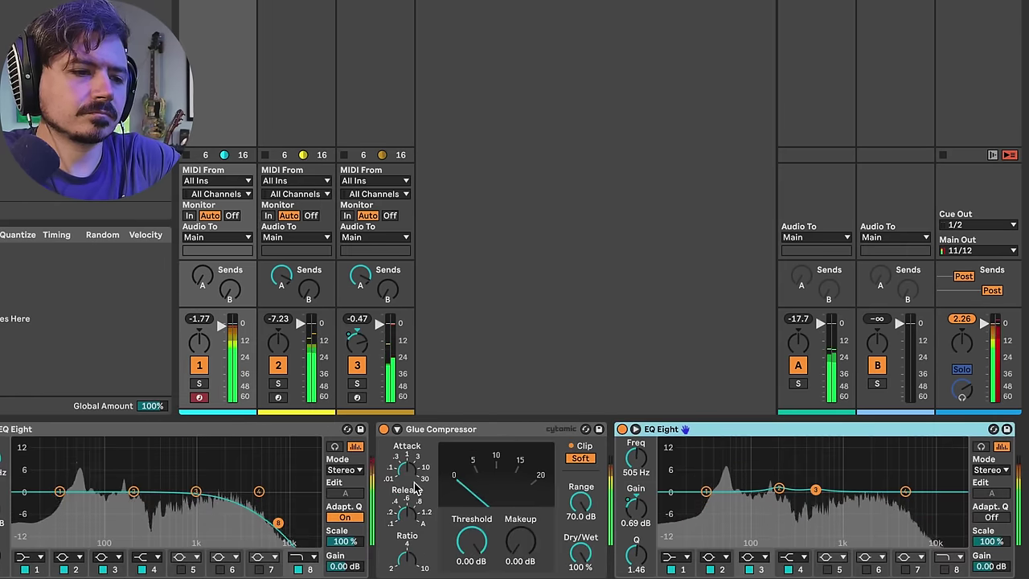
scroll(416, 488, "left", 5)
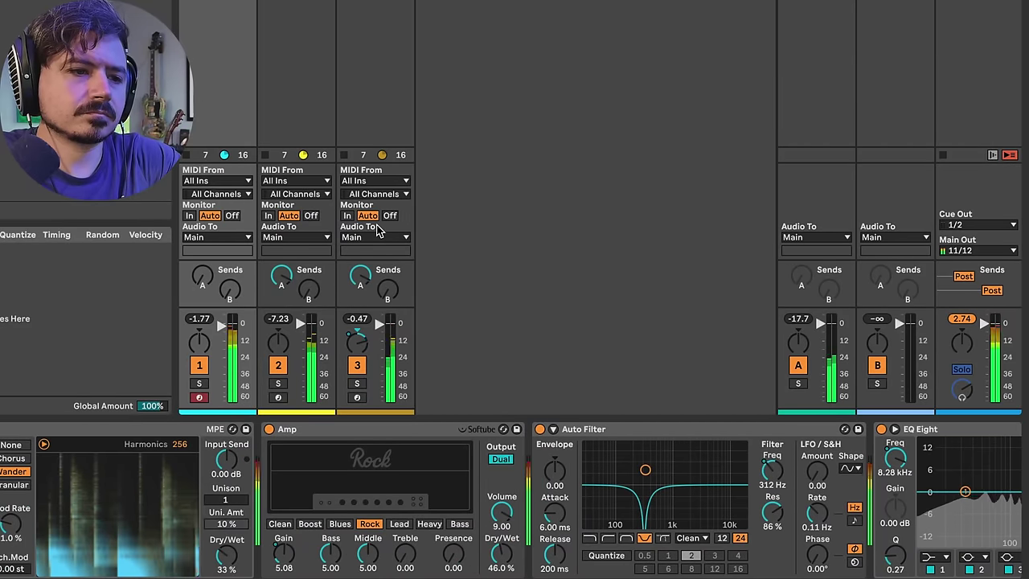
key("Right")
scroll(295, 491, "left", 5)
scroll(418, 492, "right", 1)
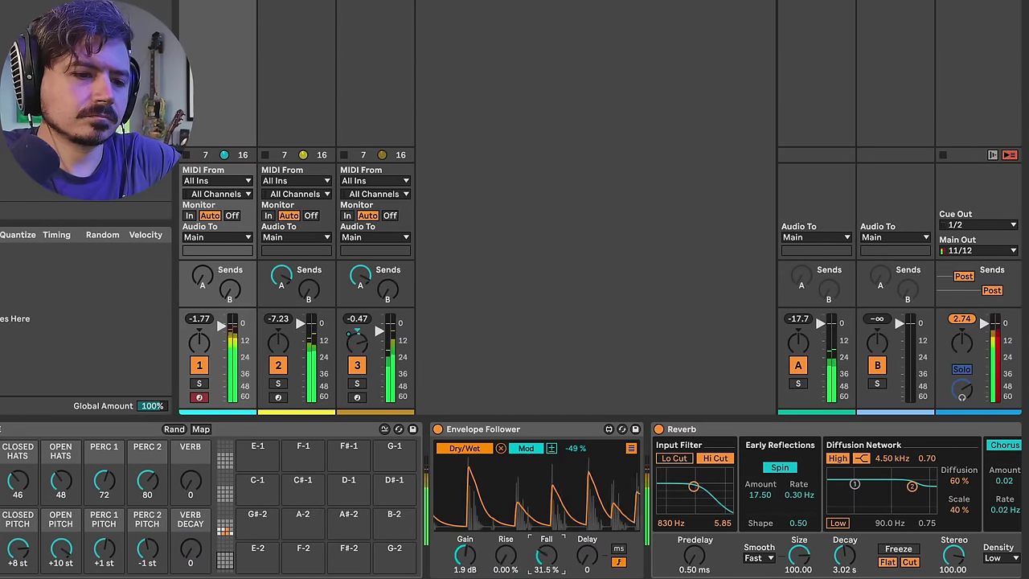